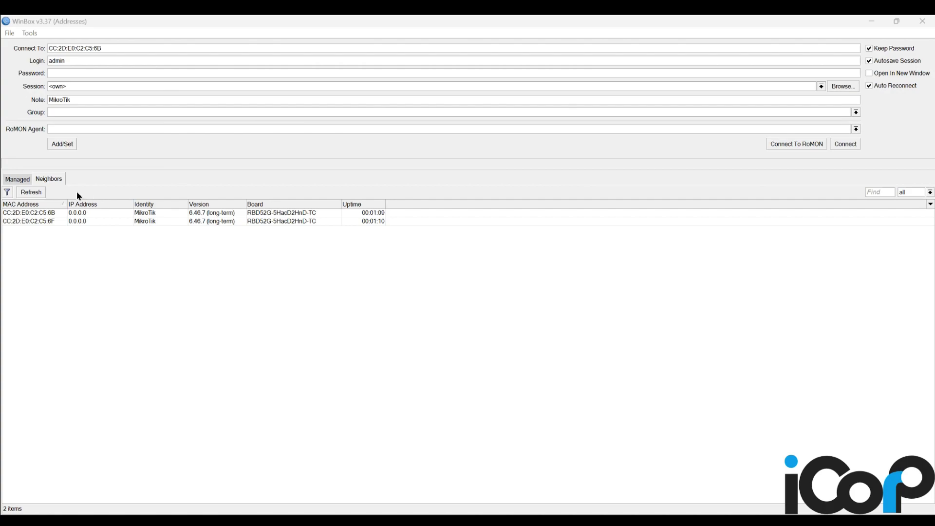
- Refresh the neighbor list and connect as admin to the MikroTik device with MAC address CC:2D:E0:C2:C5:6B
left_click(31, 193)
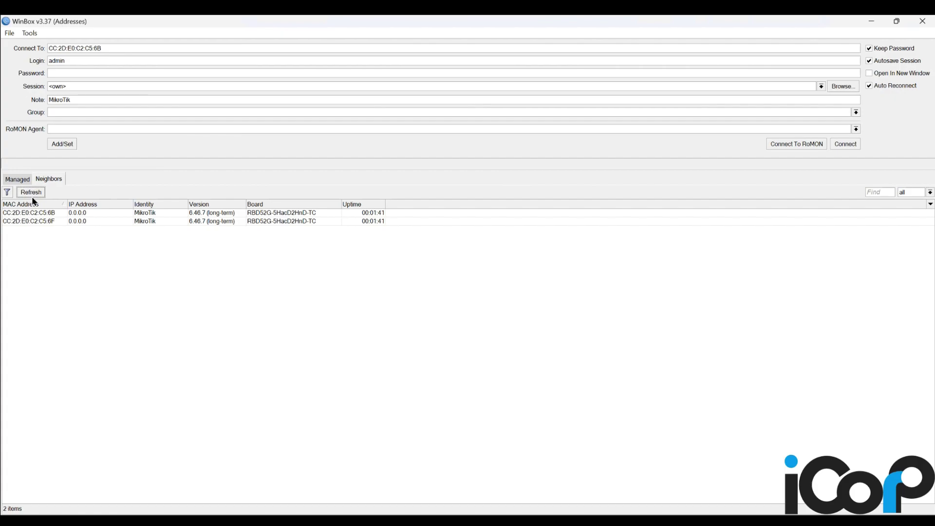
left_click(35, 213)
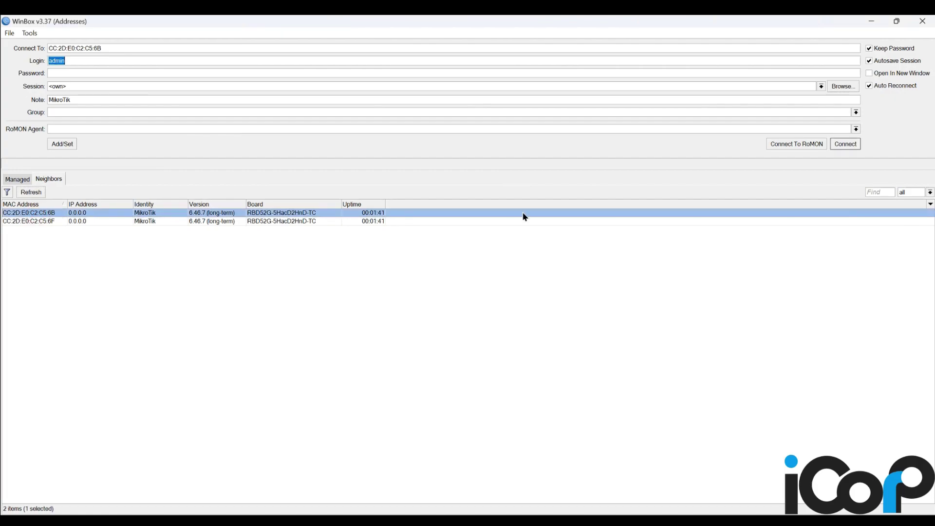
left_click(844, 146)
- Open the router's interface list and move its window to the upper part of the workspace
left_click(27, 80)
left_click(160, 188)
left_click_drag(162, 191, 158, 62)
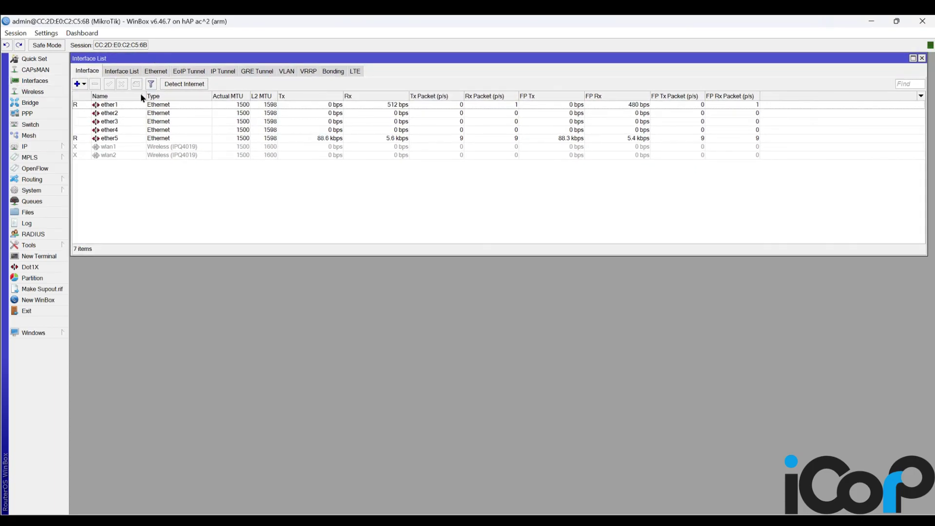
- Start a new DHCP client and assign it to the ether1 interface
left_click(57, 145)
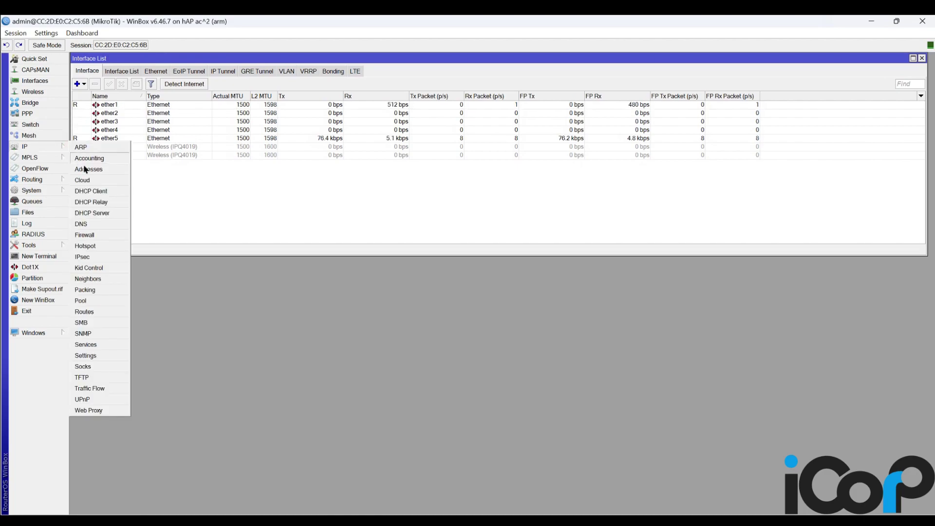
left_click(106, 191)
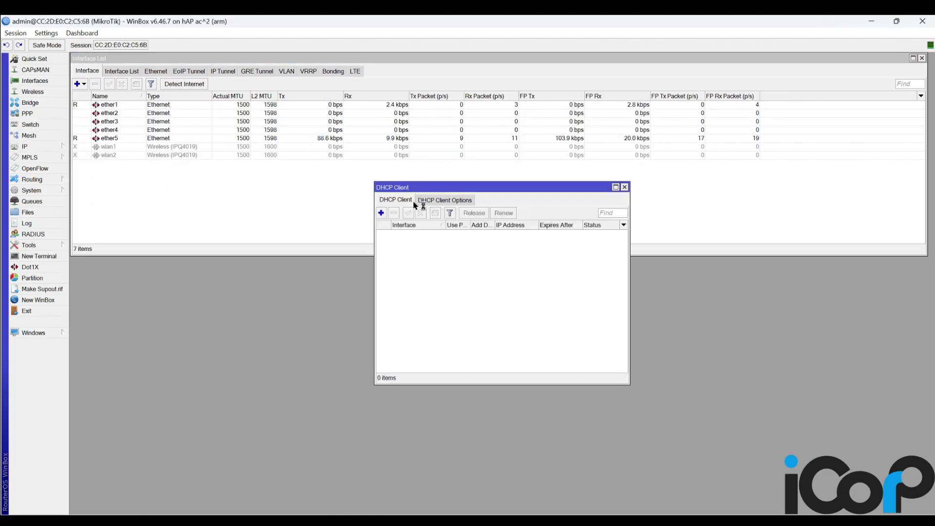
left_click_drag(434, 187, 247, 195)
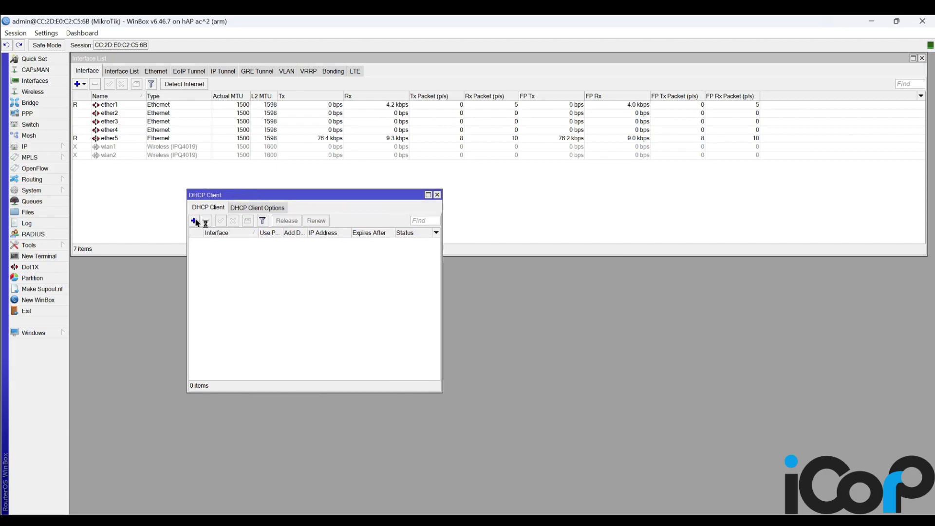
left_click(193, 221)
left_click(488, 236)
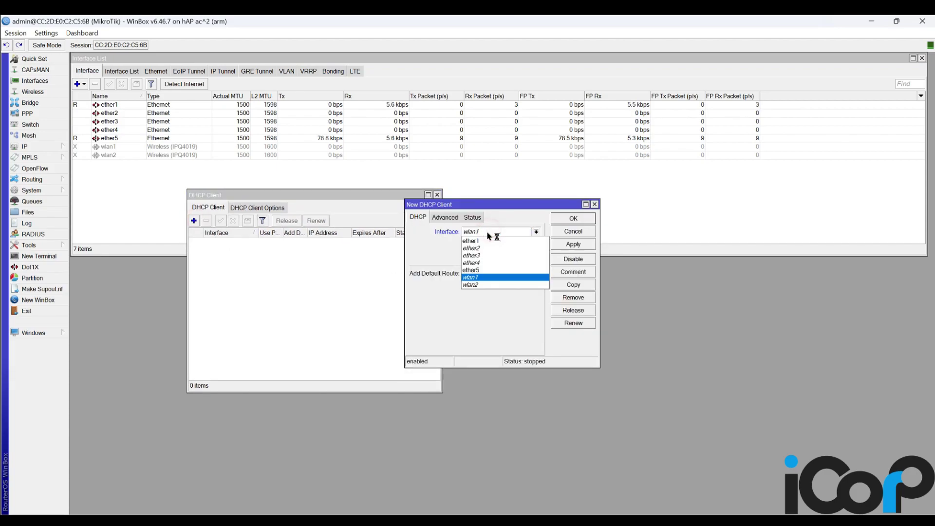
left_click(491, 243)
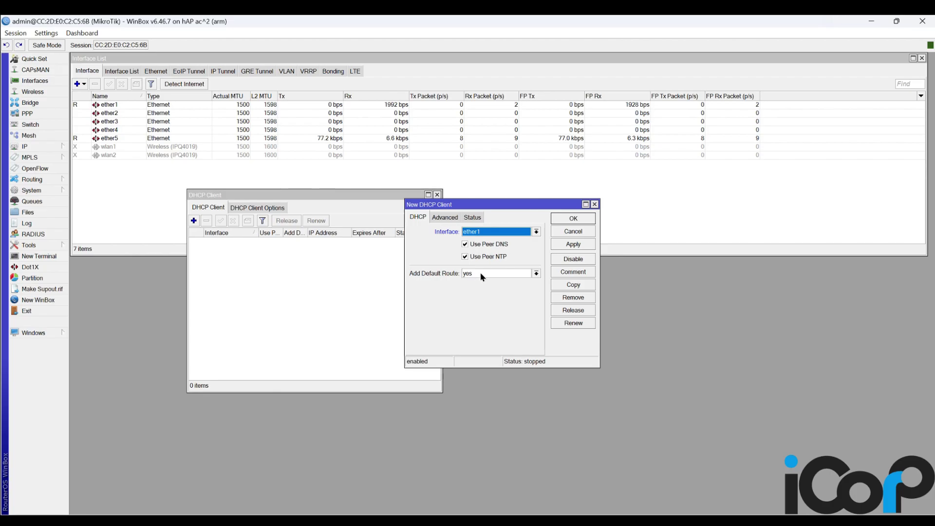
- Disable Use Peer DNS for the ether1 DHCP client, review its advanced options and save it
left_click(477, 246)
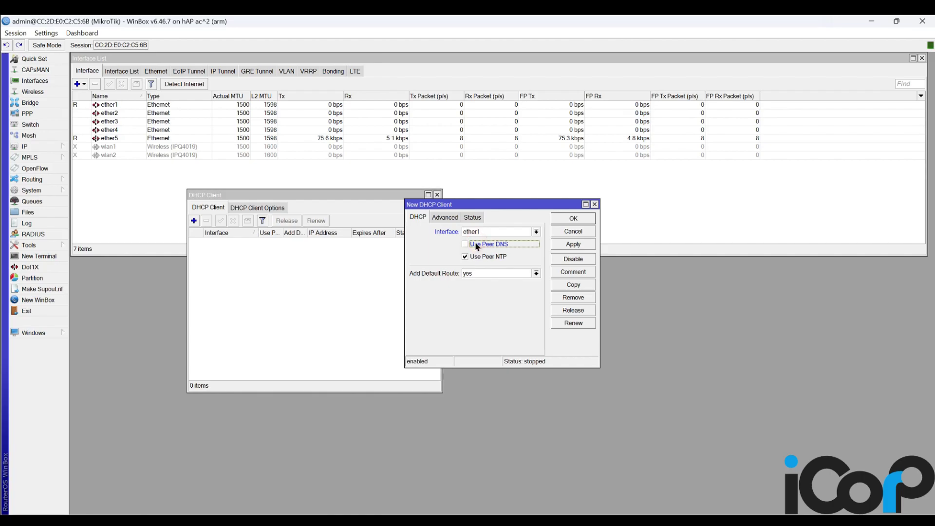
left_click(487, 273)
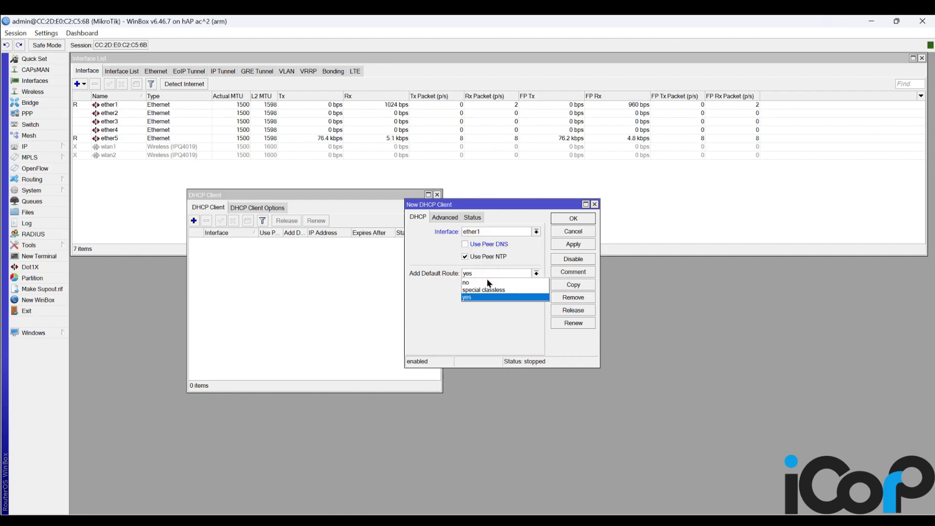
left_click(486, 277)
left_click(445, 217)
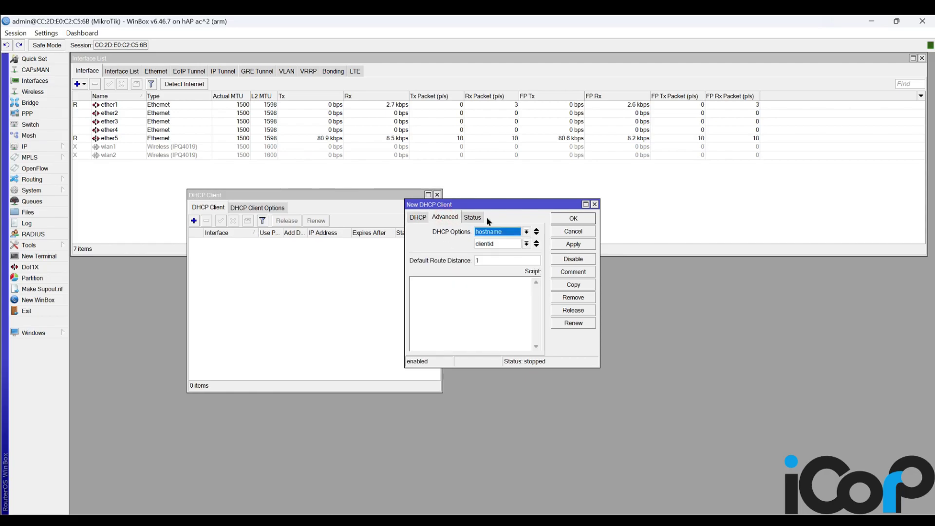
left_click(567, 219)
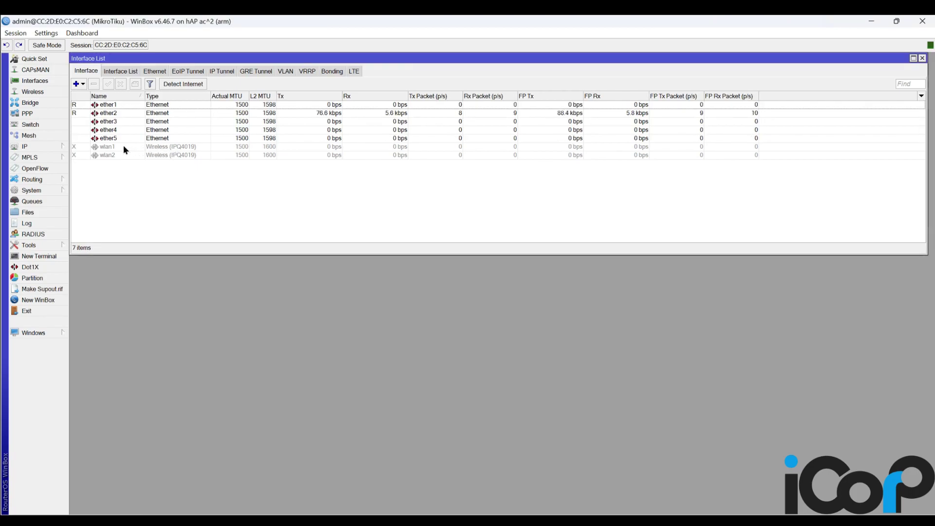
- Check the IP address list for the address assigned to ether1
left_click(60, 148)
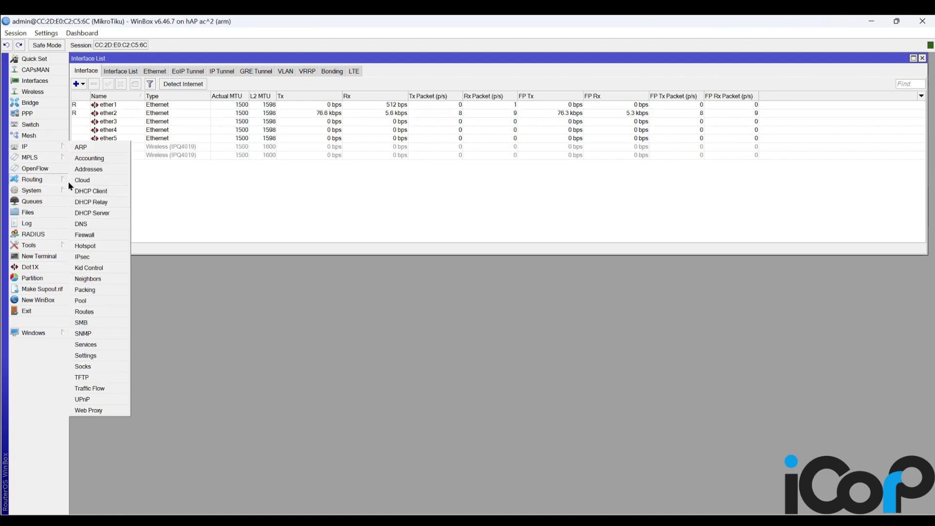
left_click(100, 172)
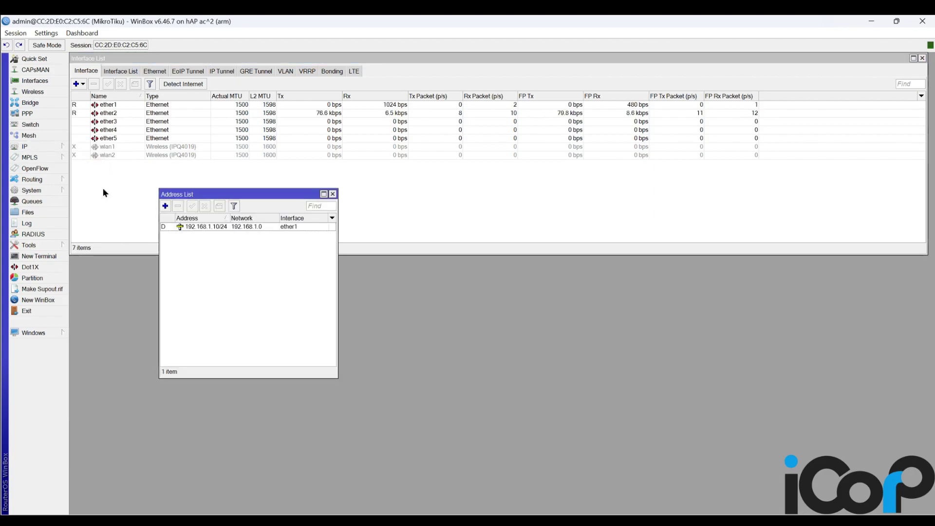
left_click(166, 227)
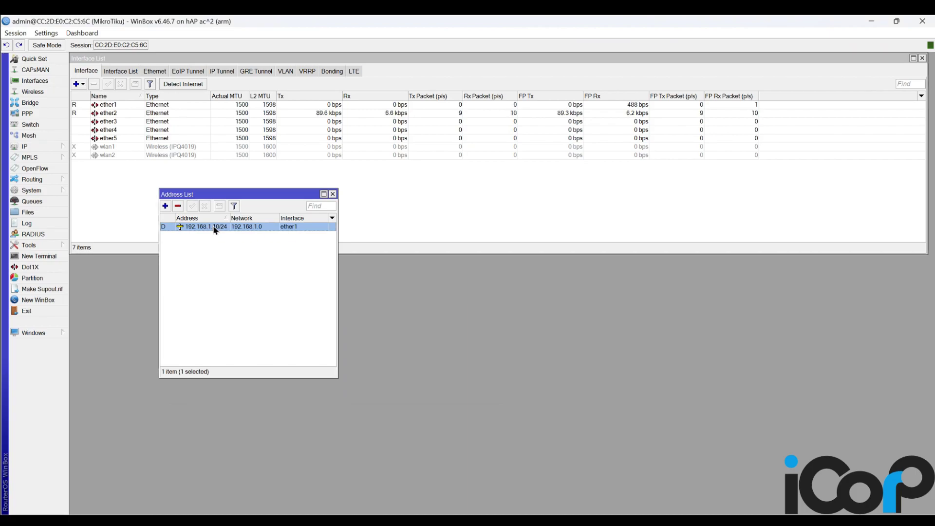
mouse_move(213, 227)
- Create a new bridge interface named bridge1 with the default settings
left_click(29, 102)
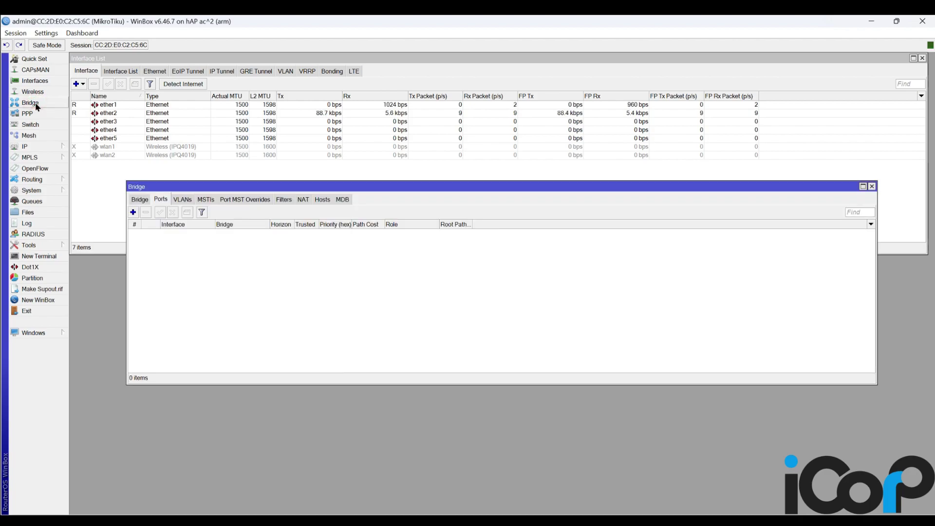
left_click(139, 199)
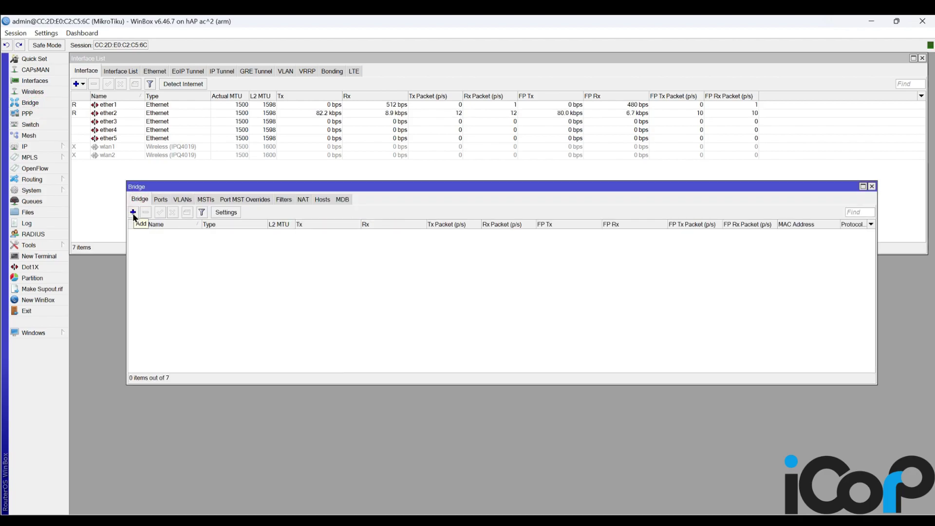
left_click(133, 212)
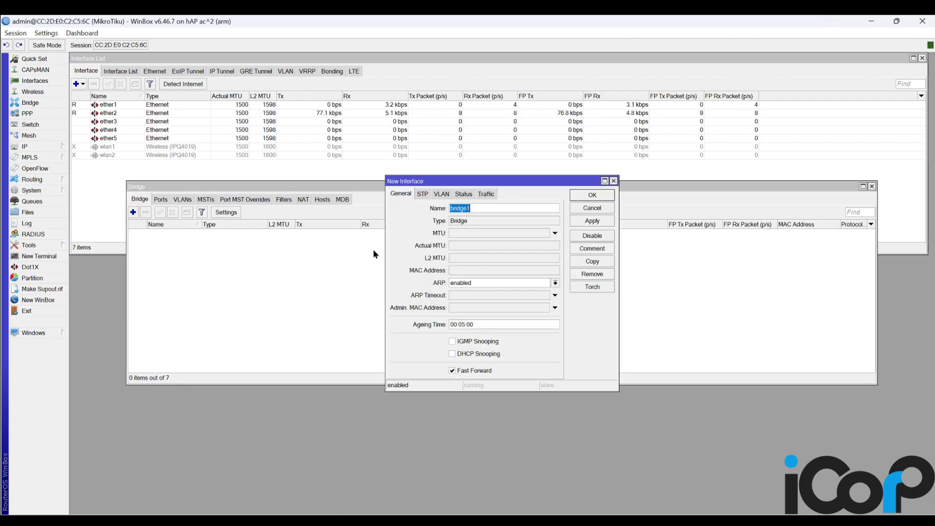
left_click(603, 199)
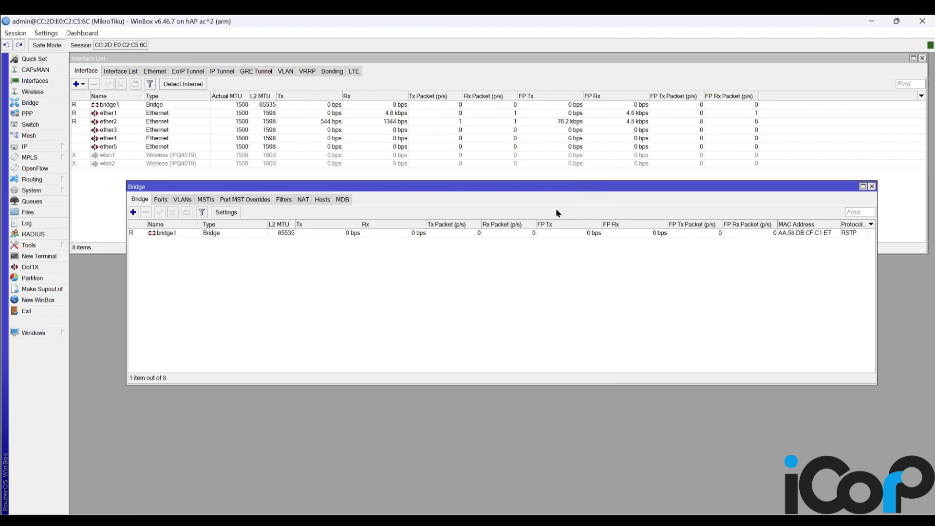
- Add the wlan1 interface as a port of bridge1
left_click(161, 200)
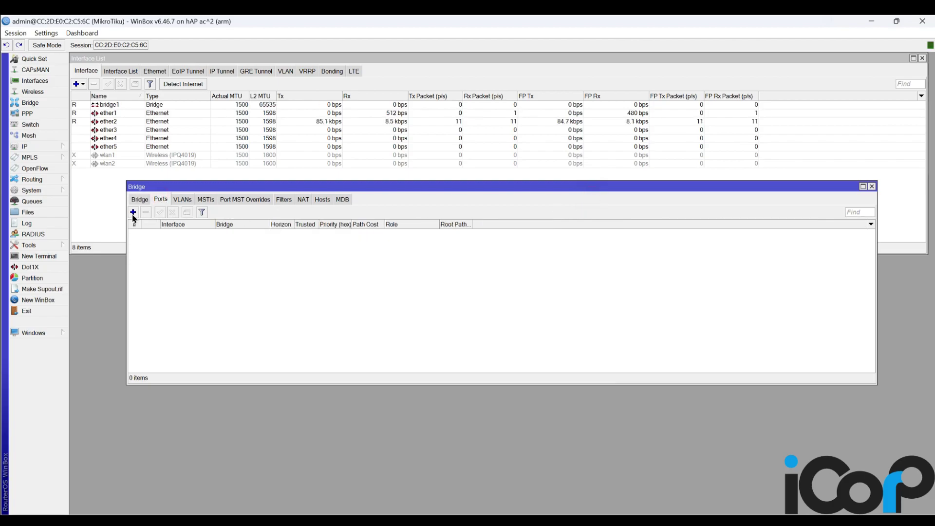
left_click(133, 213)
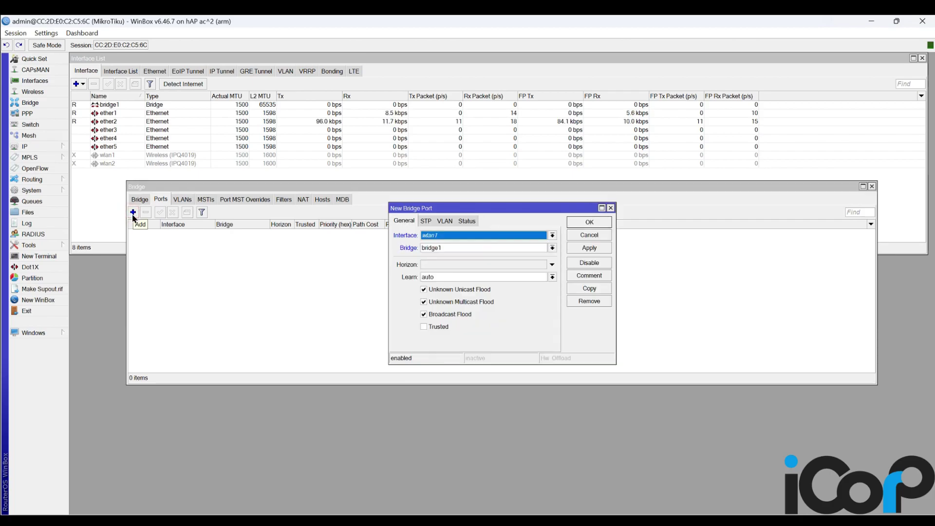
left_click(437, 236)
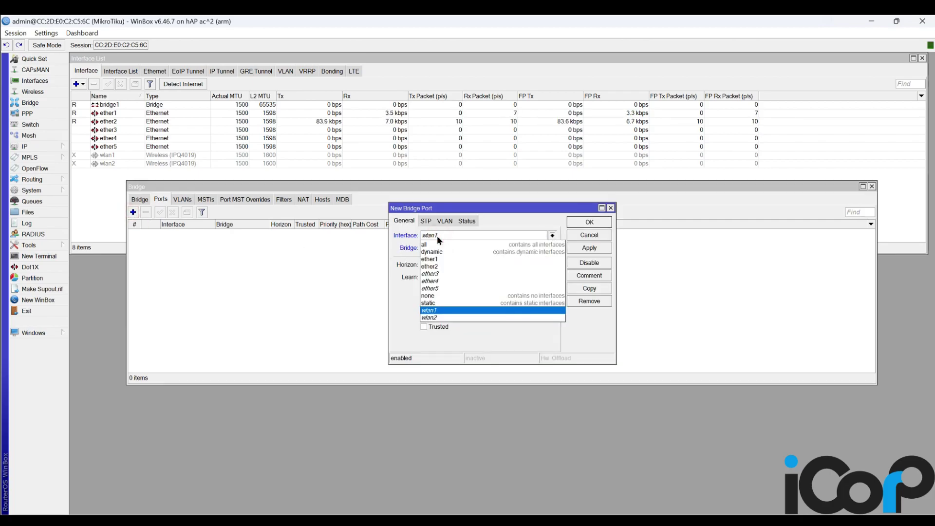
left_click(427, 310)
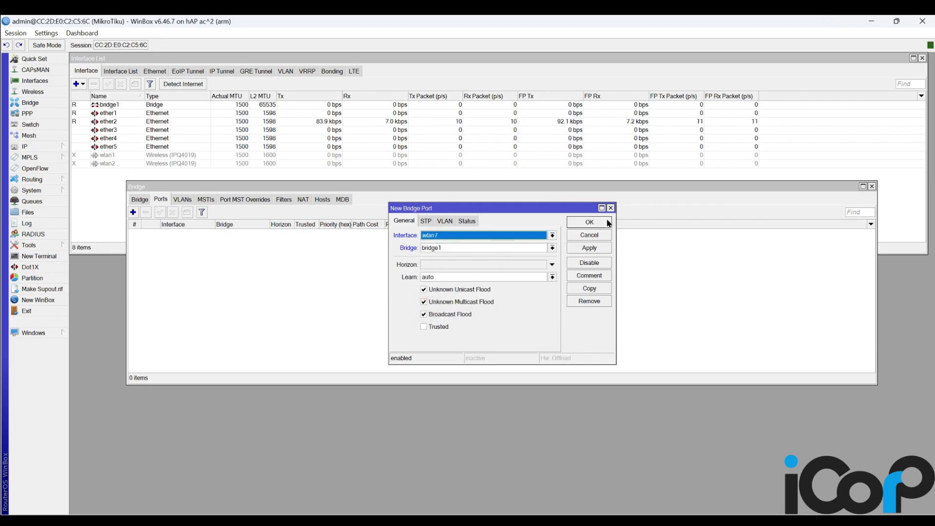
left_click(589, 222)
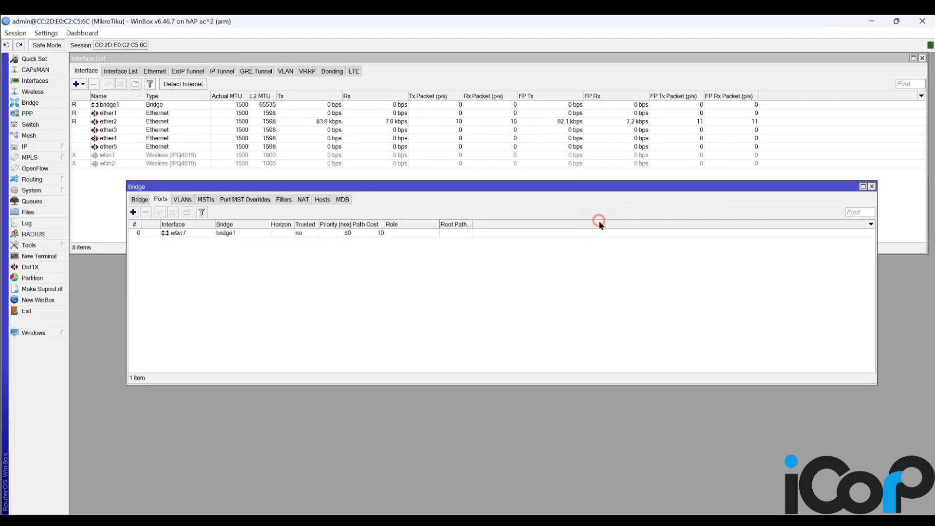
- Add the wlan2 interface as a port of bridge1
left_click(131, 212)
left_click(457, 235)
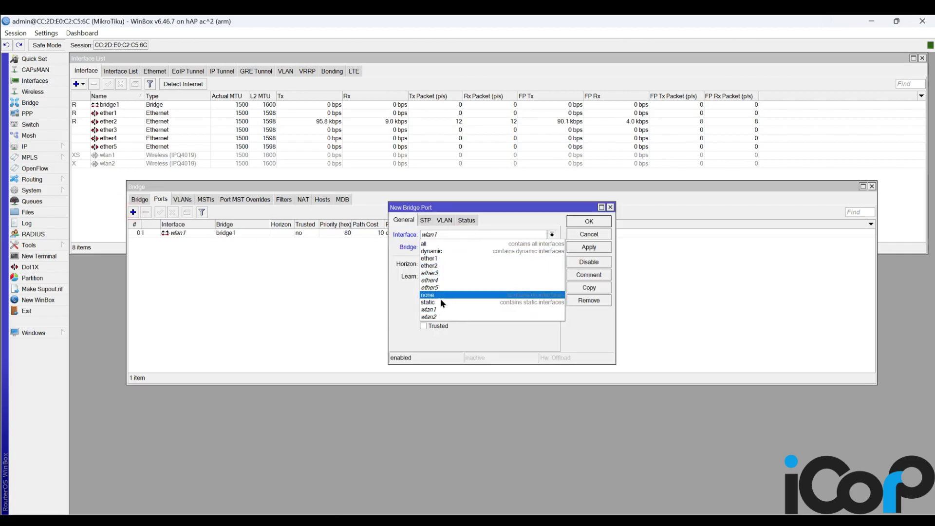
left_click(440, 317)
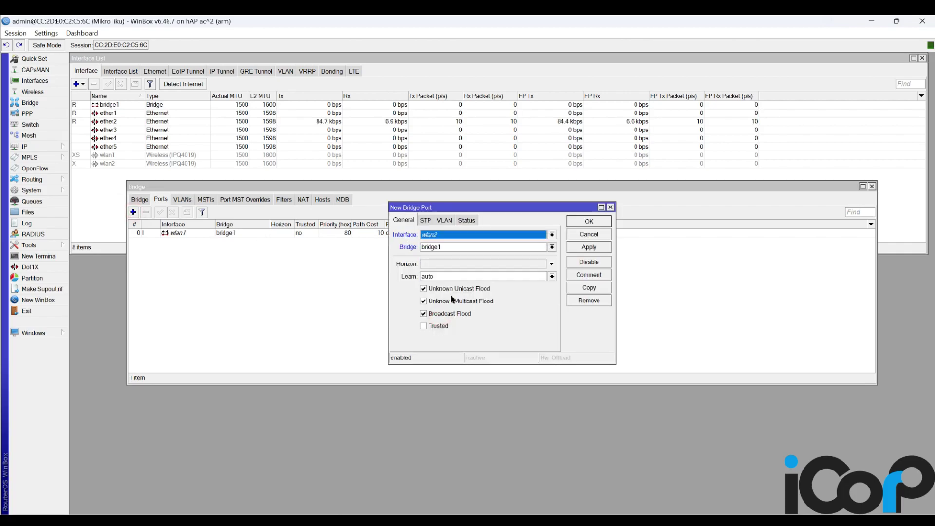
left_click(589, 221)
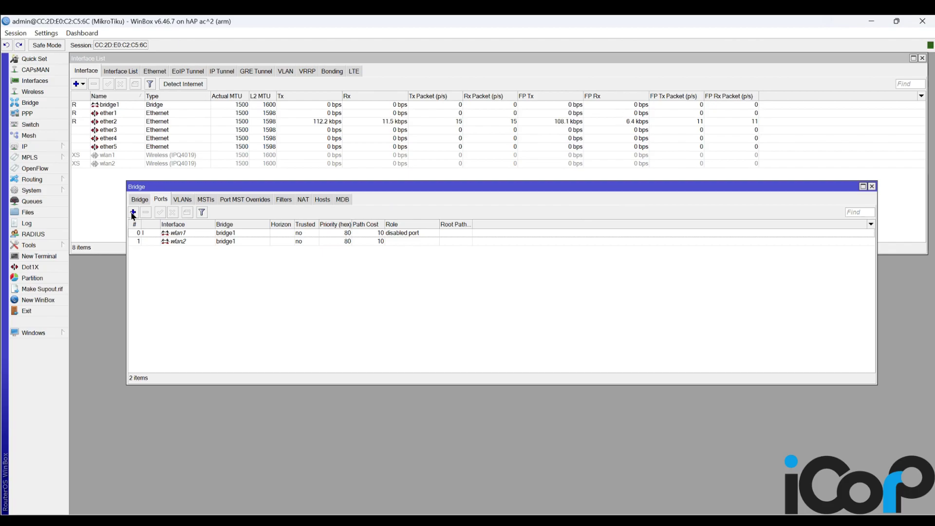
- Add the ether2 interface as a port of bridge1 and close the bridge window
left_click(132, 213)
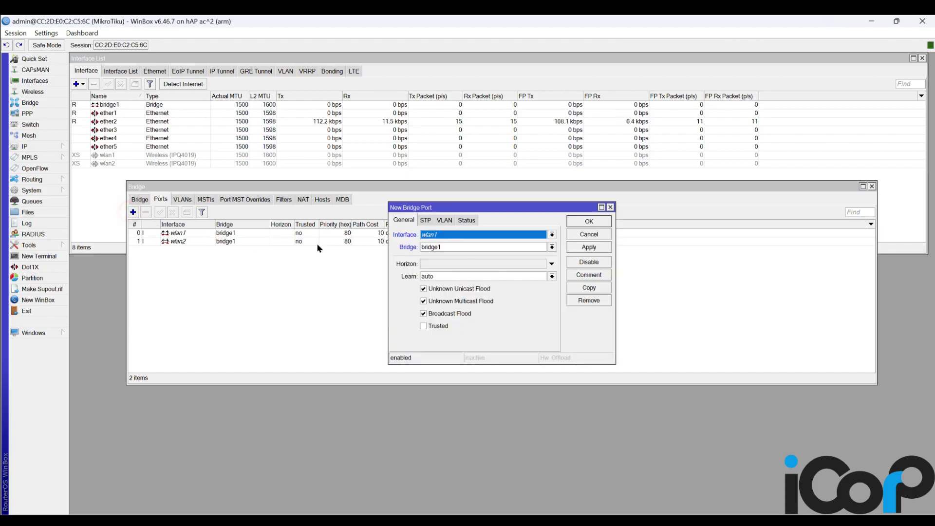
left_click(448, 236)
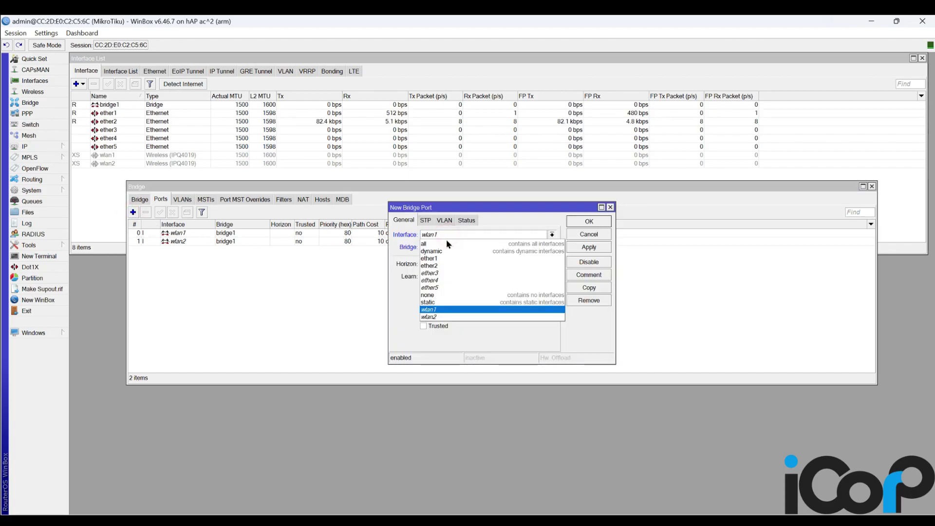
left_click(445, 265)
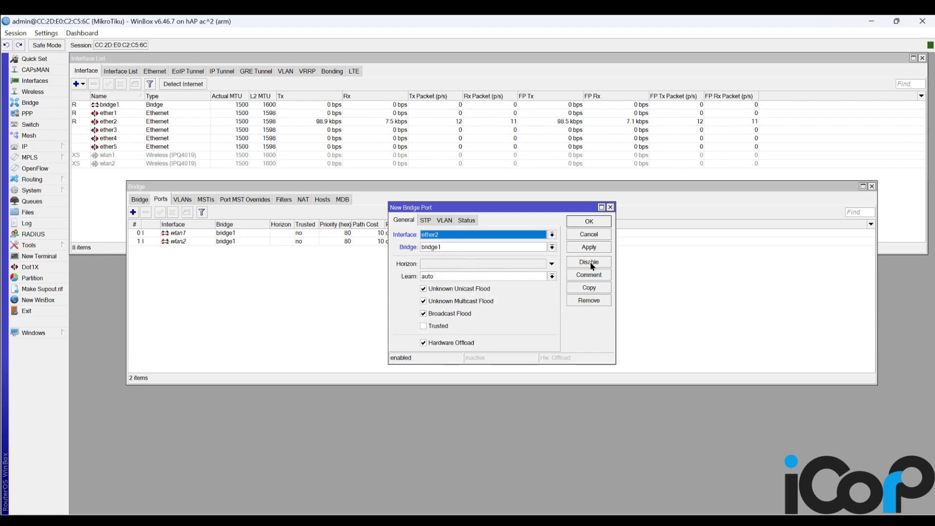
left_click(595, 218)
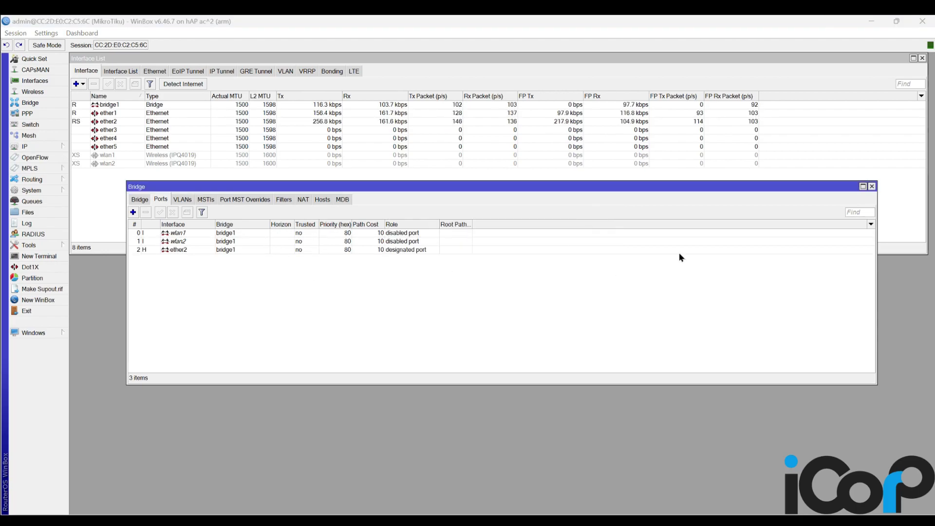
left_click(871, 186)
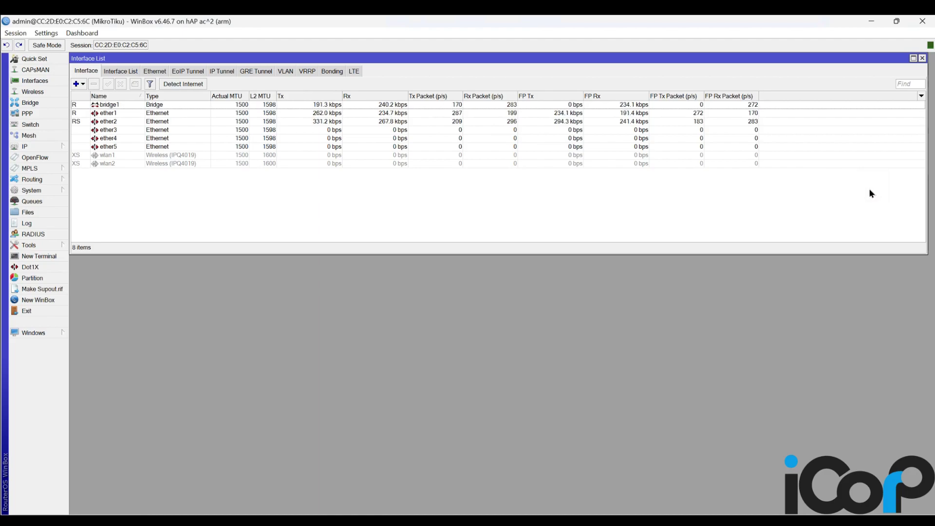
- Enter 192.168.88.1 as the first DNS server in the router's DNS settings
left_click(44, 147)
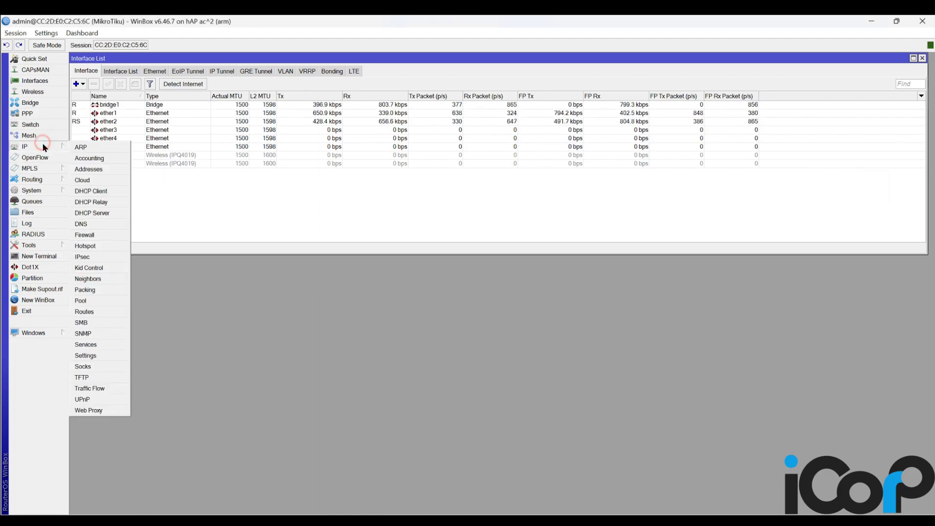
left_click(86, 224)
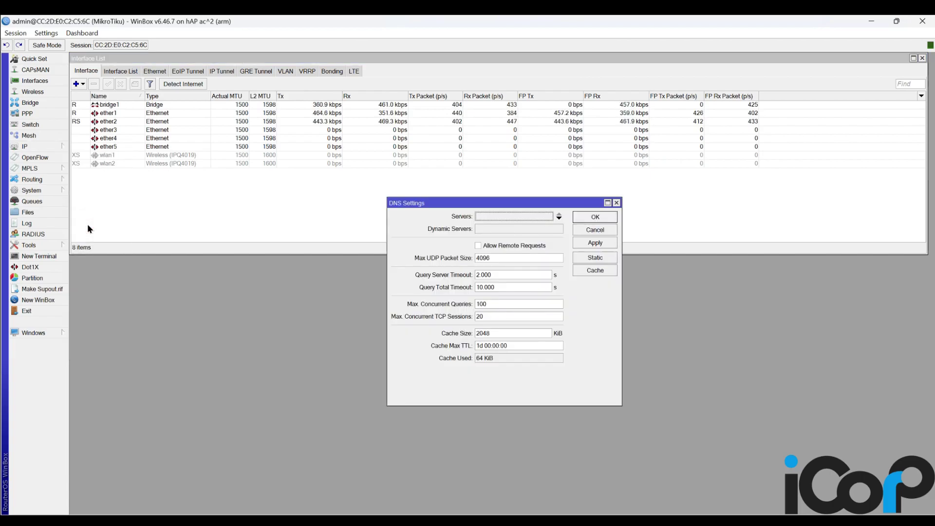
left_click(488, 217)
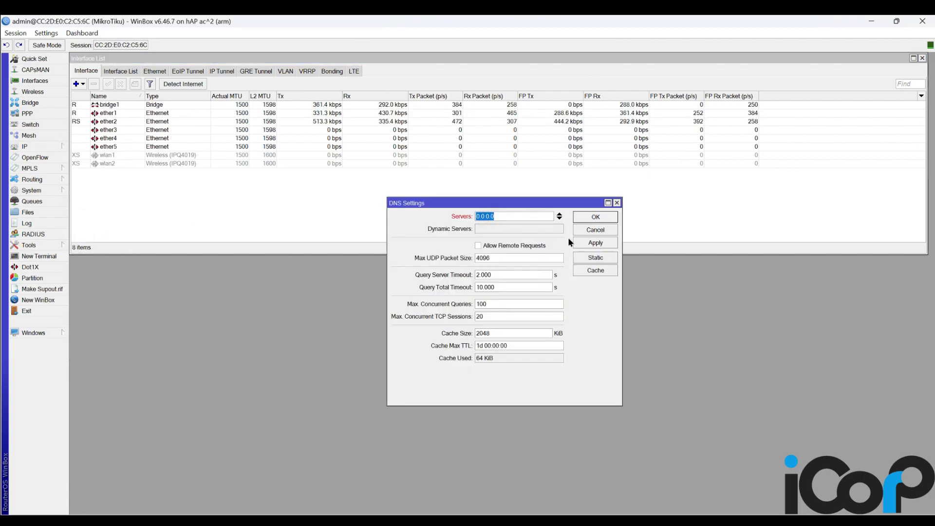
type("192")
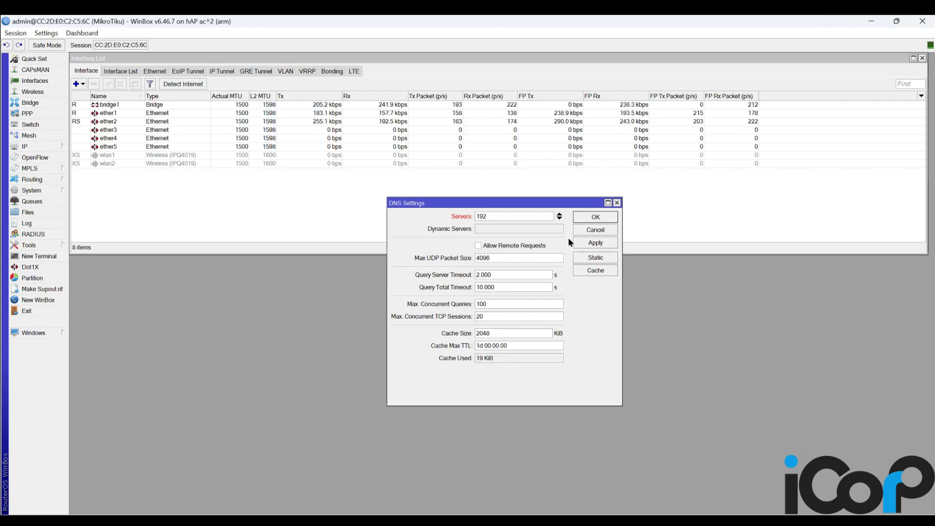
type(".168.")
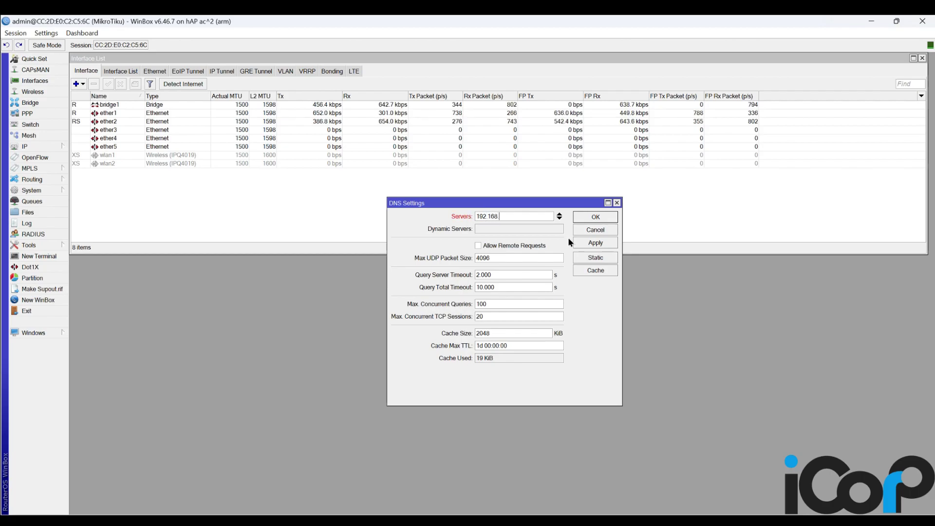
type("88.1")
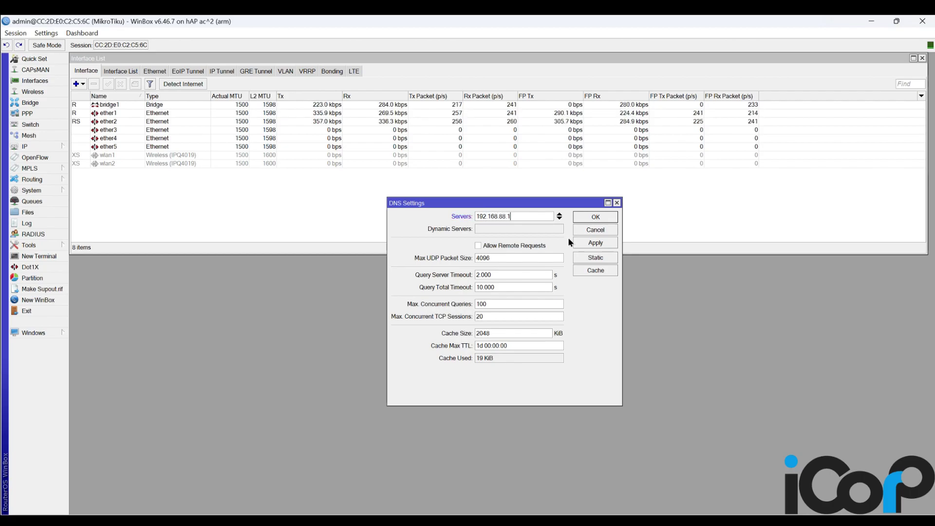
type(".")
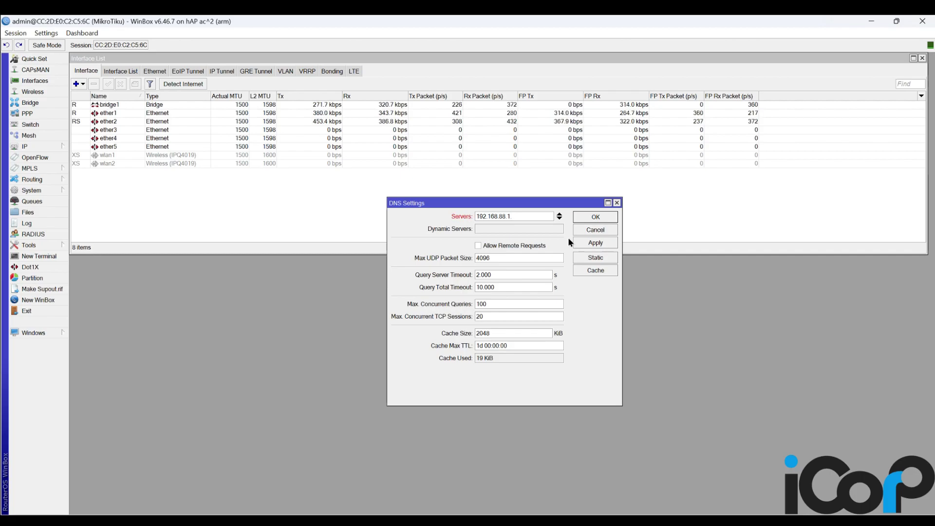
key("BackSpace")
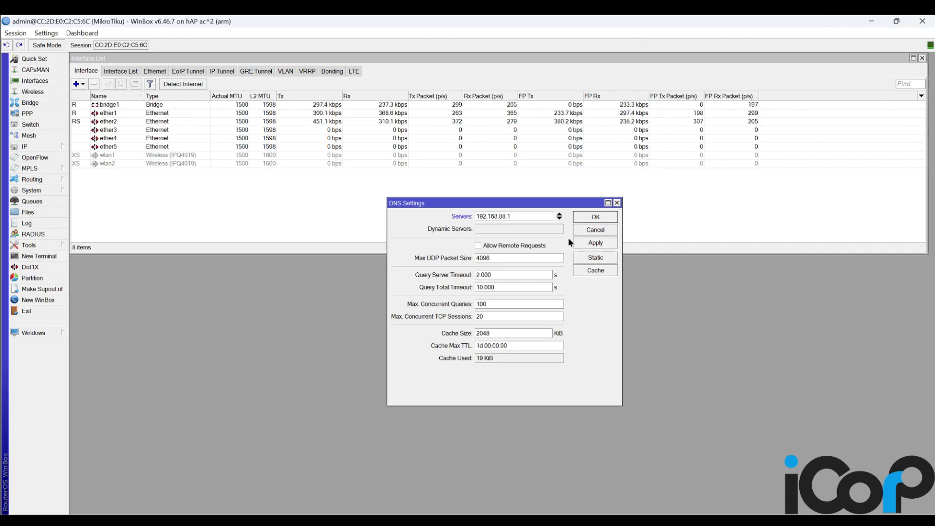
- Add 9.9.9.9, 8.8.8.8 and 1.1.1.1 as further DNS servers below the first one
left_click(560, 219)
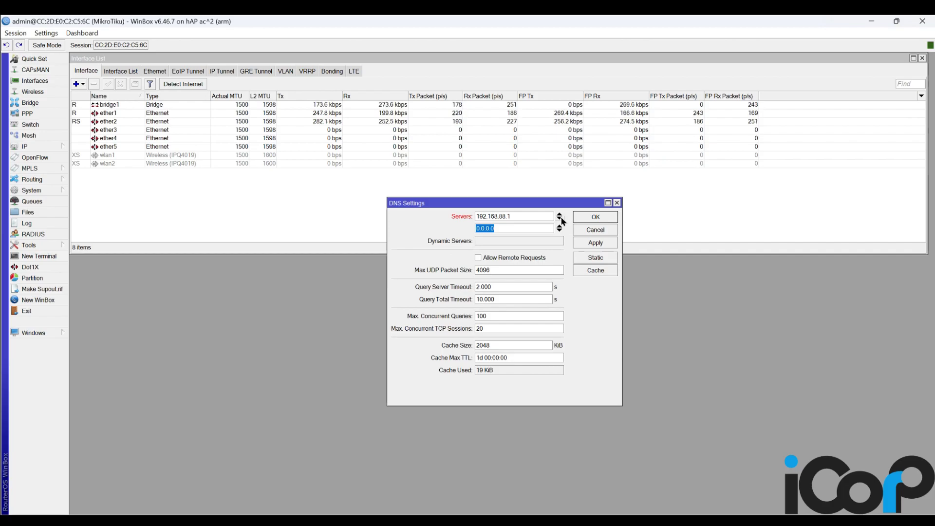
type("9.9.9.9")
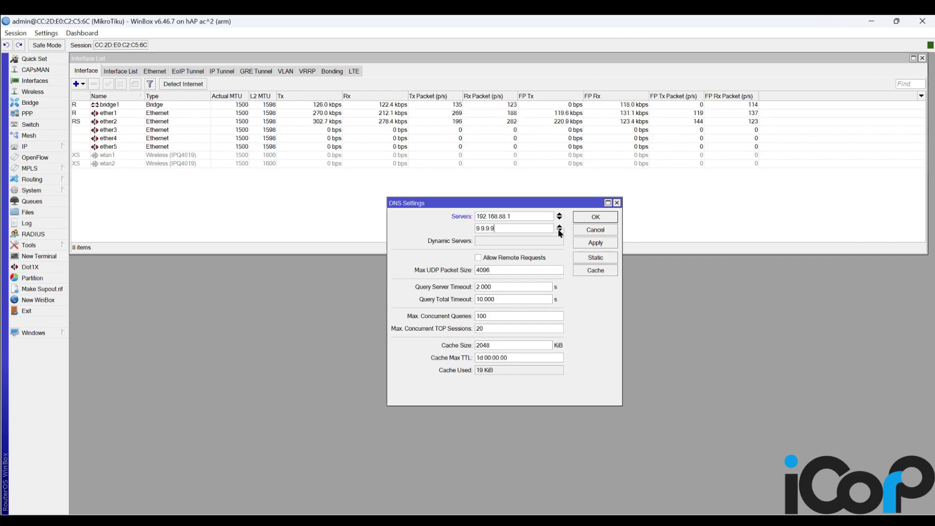
left_click(560, 231)
type("8.8.8.8")
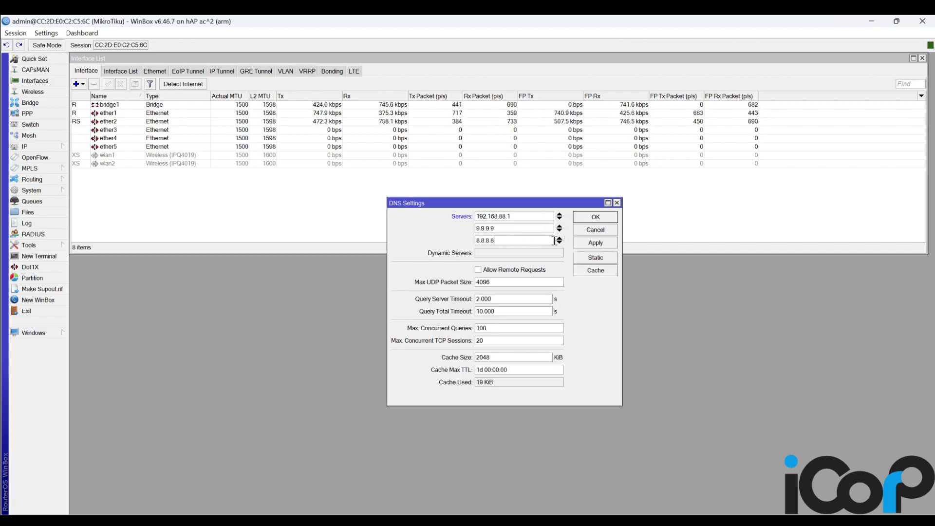
left_click(560, 243)
type("1.1.1.1")
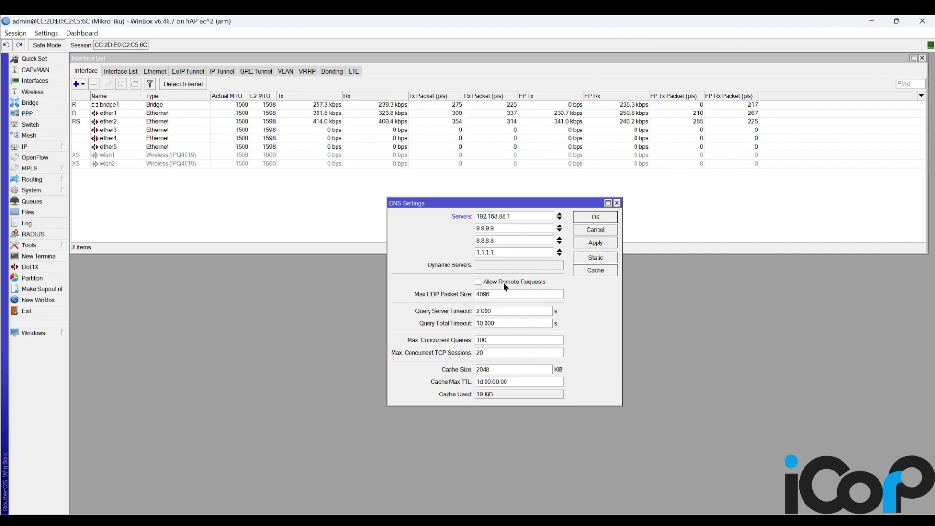
- Allow remote DNS requests and save the DNS settings
left_click(478, 282)
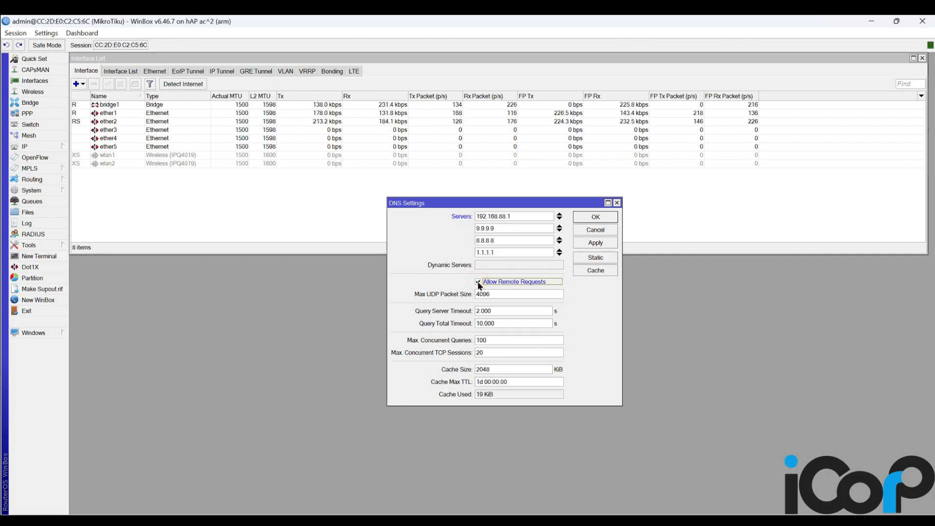
left_click(479, 381)
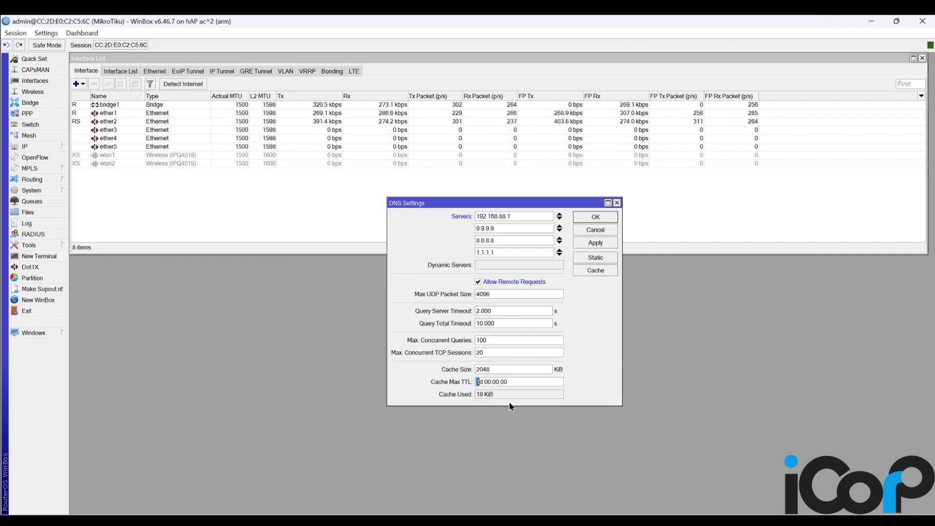
left_click(590, 217)
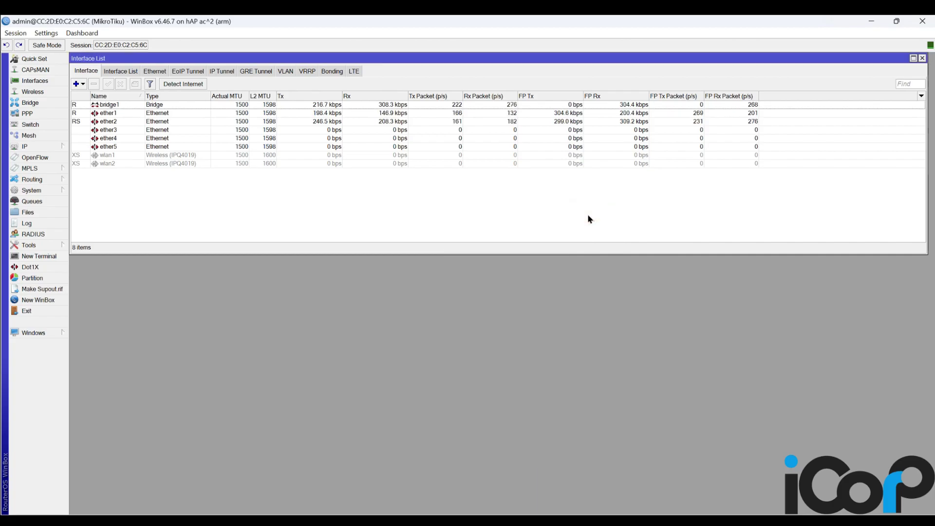
- Start a new entry in the router's IP address list with the address 192.168.88.1/24
left_click(48, 147)
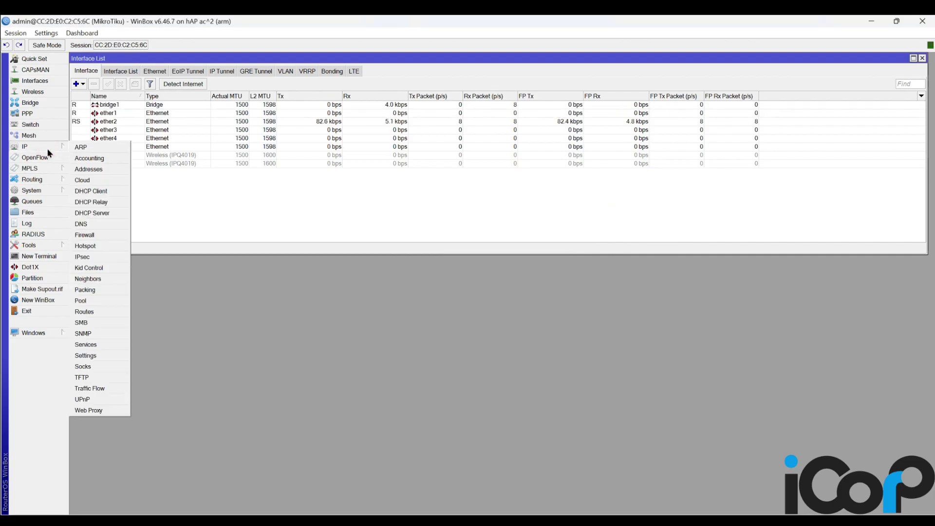
left_click(104, 171)
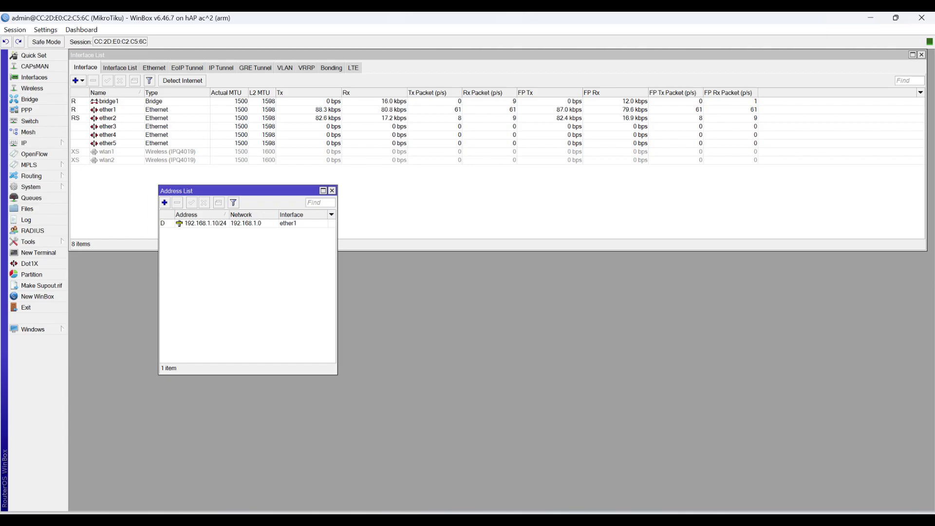
left_click(166, 207)
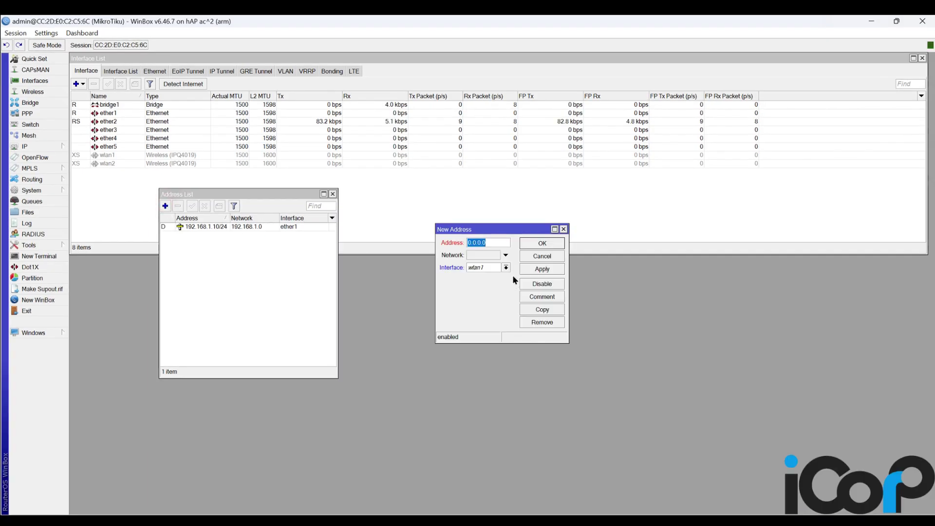
type("192")
type(".168")
type(".")
type("88.1")
type("/24")
- Assign the new IP address to bridge1, save it and close the address list
left_click(505, 267)
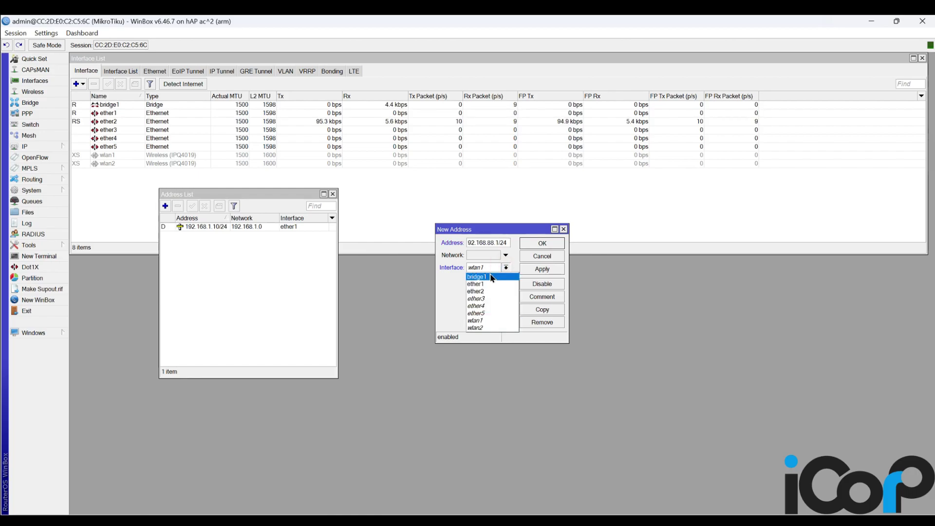
left_click(485, 277)
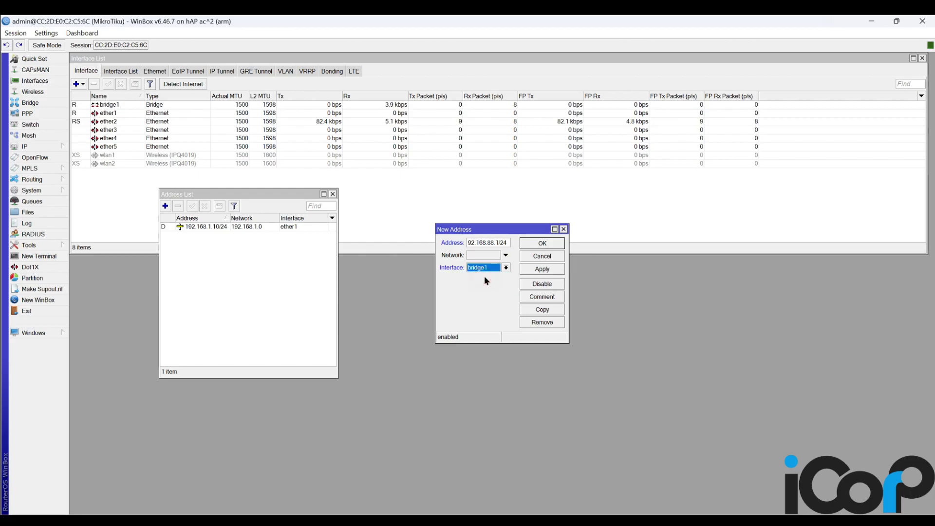
left_click(548, 270)
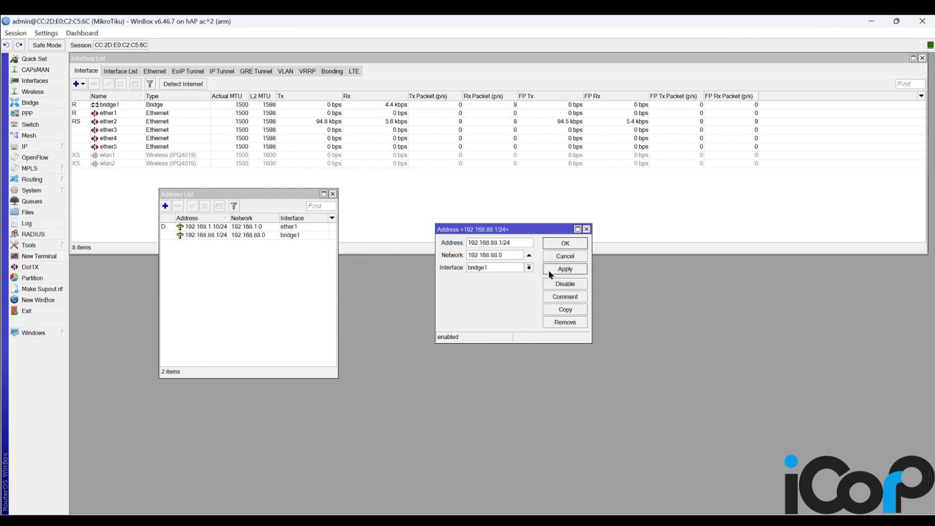
left_click(565, 243)
left_click(223, 235)
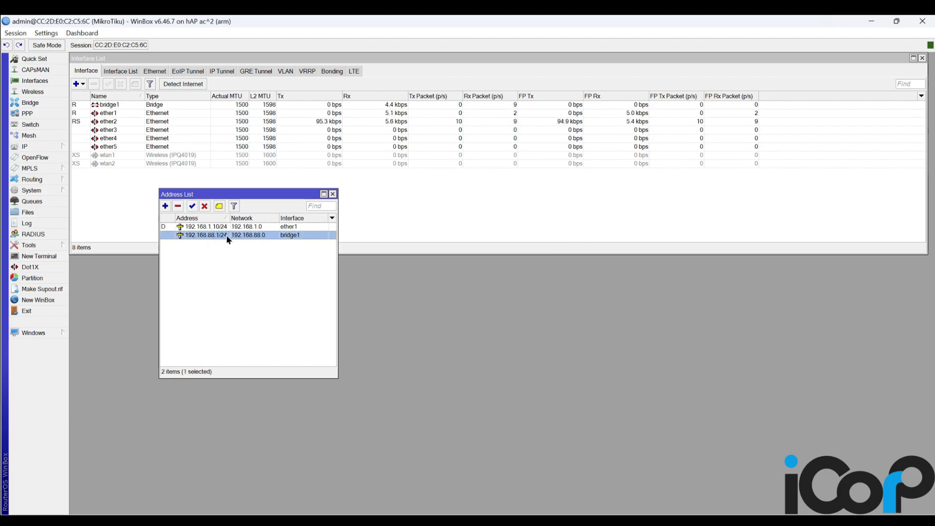
left_click(332, 194)
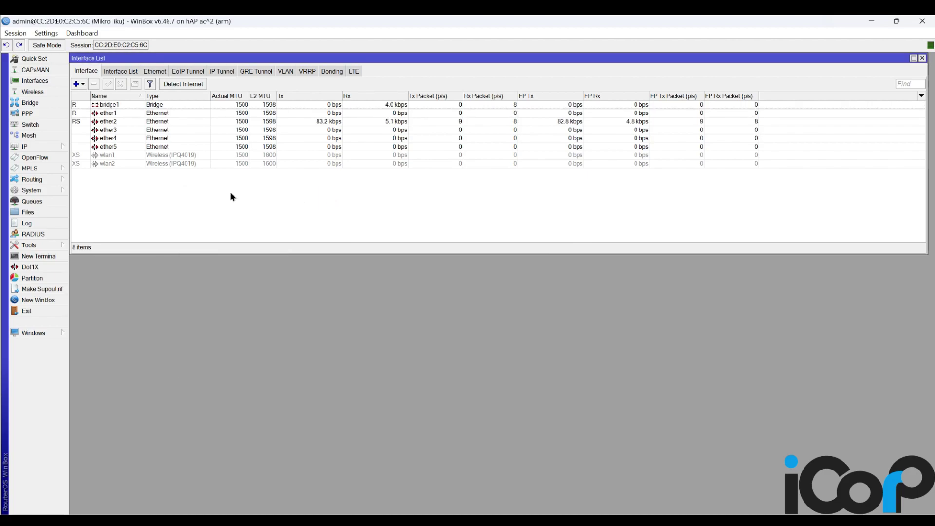
- Start the DHCP server setup wizard and choose bridge1 as the server interface
left_click(59, 145)
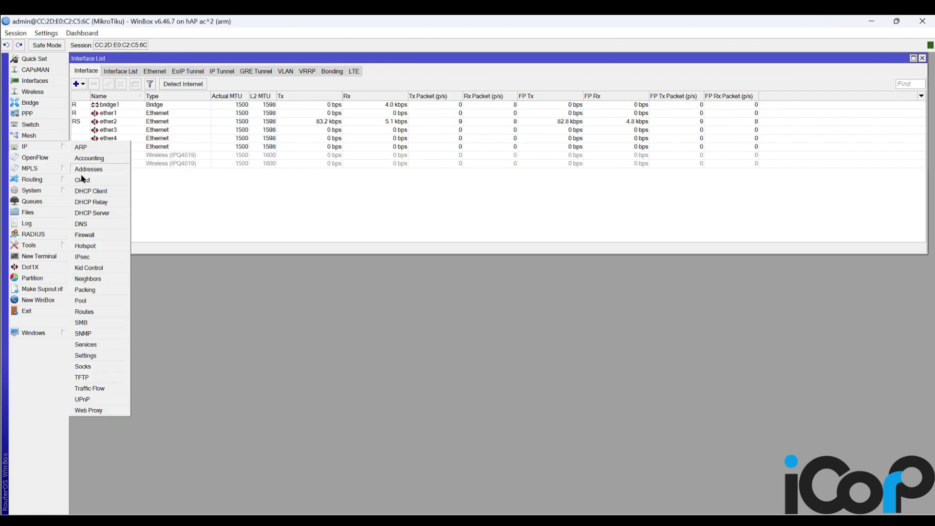
left_click(104, 215)
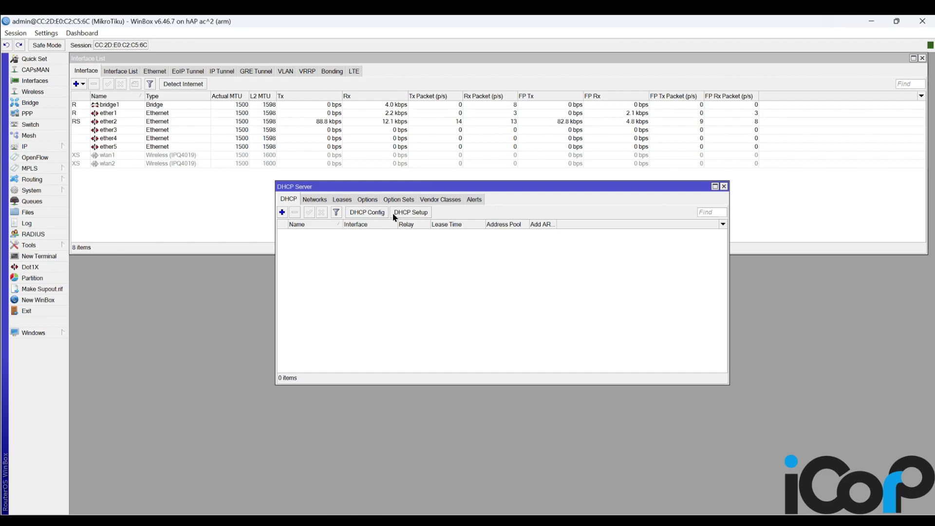
left_click(413, 212)
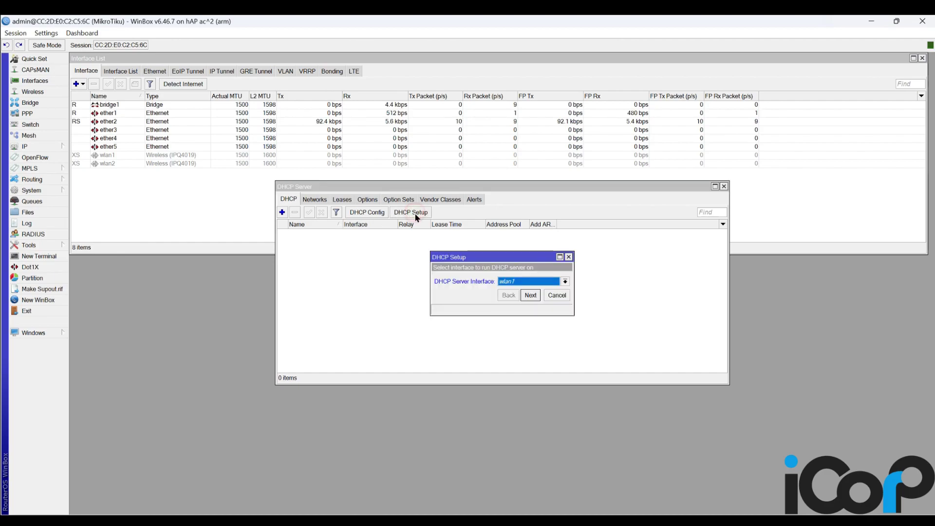
left_click(540, 281)
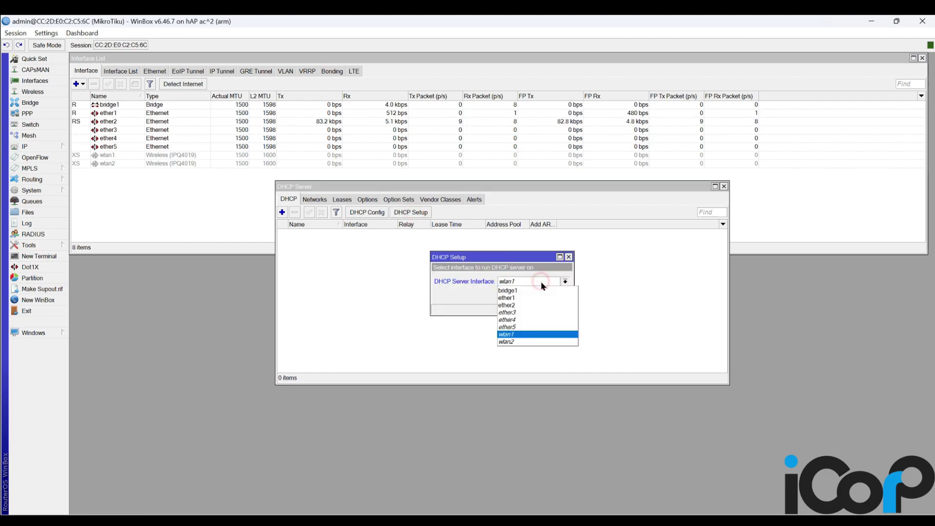
left_click(510, 290)
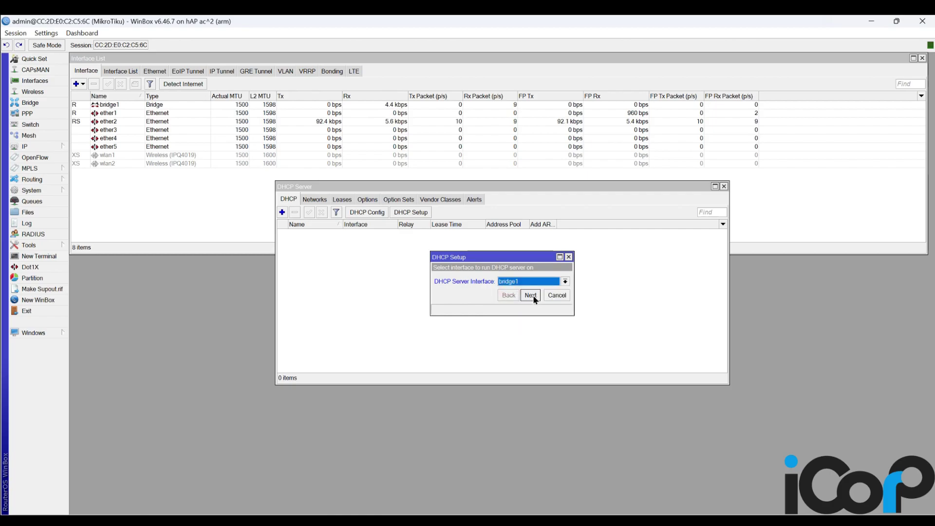
- Complete the DHCP setup with the proposed address pool, DNS servers 192.168.88.1 and 9.9.9.9, and lease time 00:10:00, then close the DHCP server window
left_click(530, 295)
left_click(534, 295)
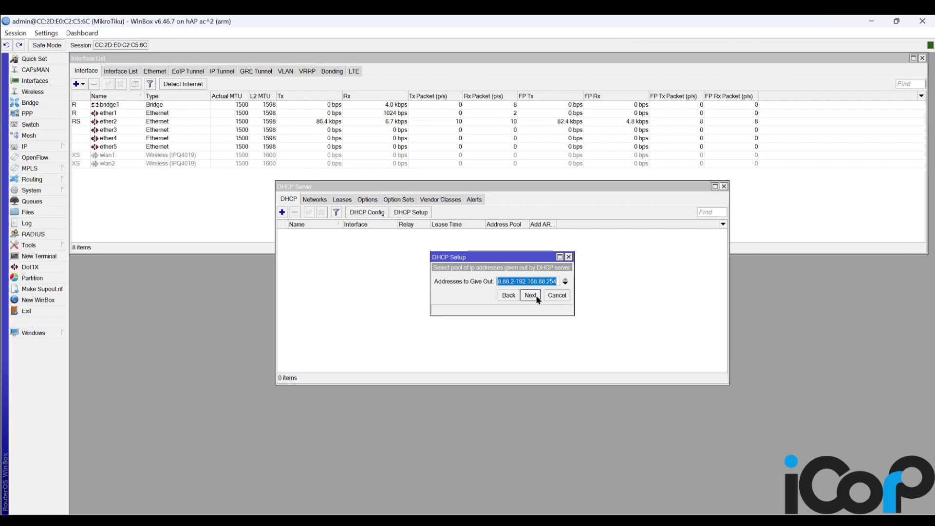
left_click(536, 295)
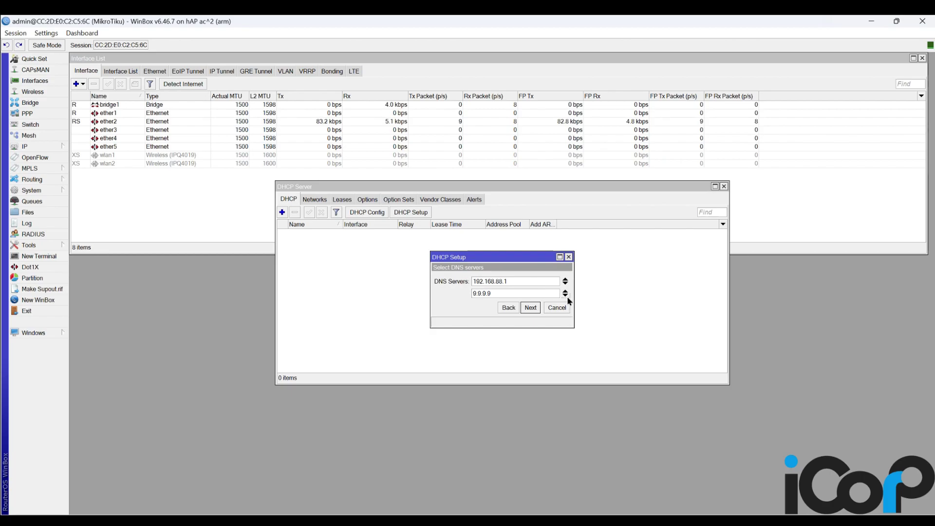
left_click(533, 308)
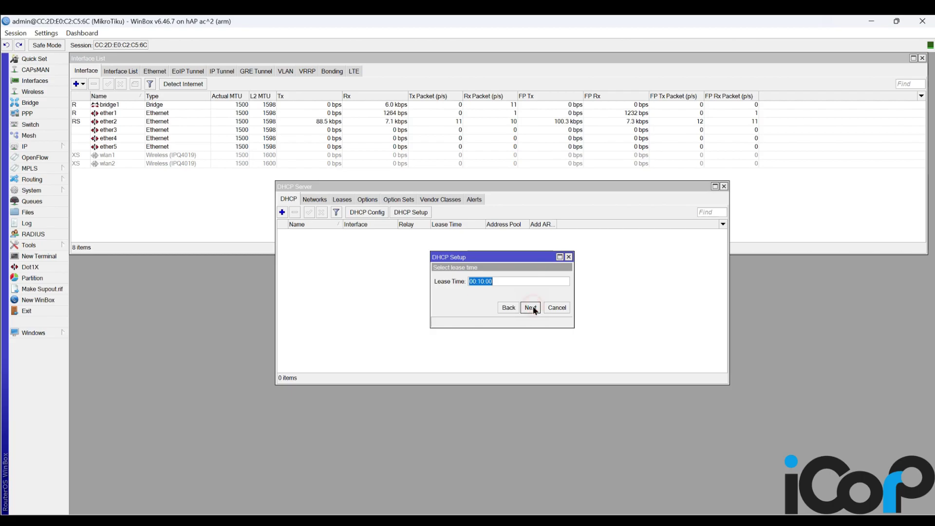
left_click(533, 309)
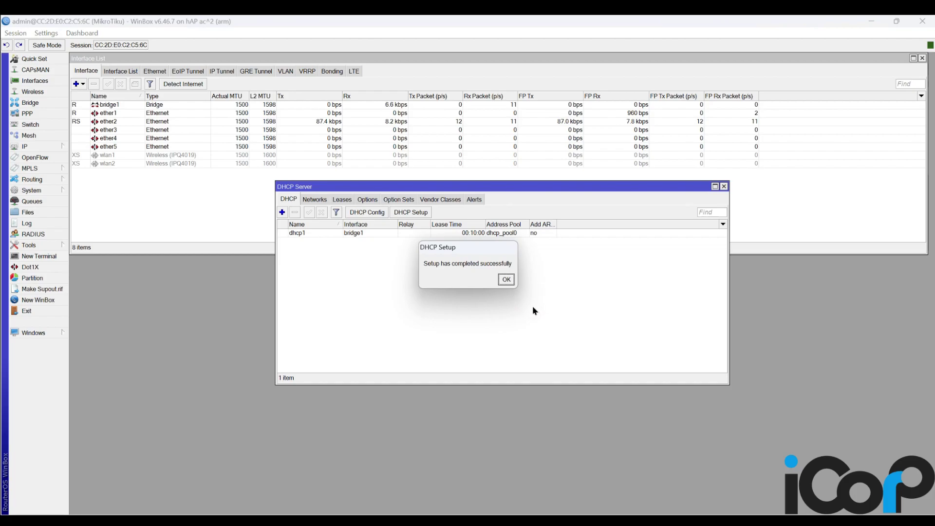
left_click(505, 279)
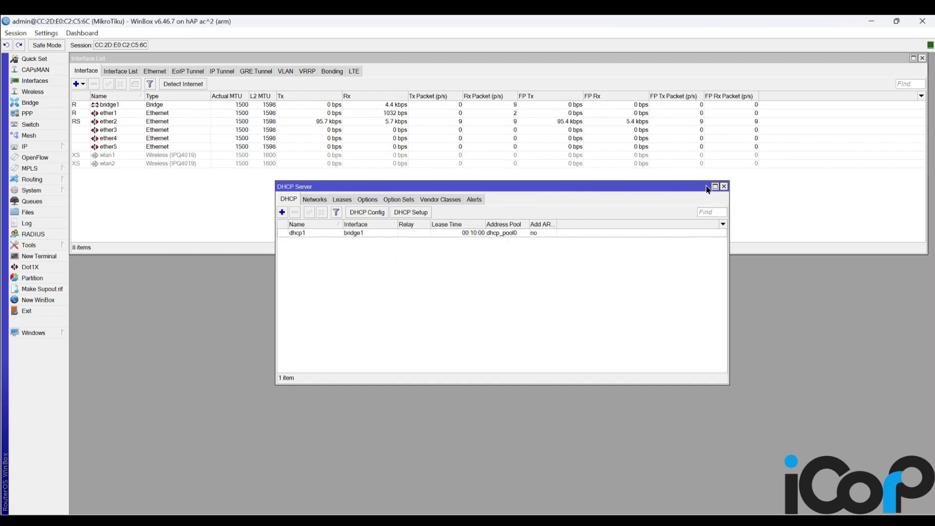
left_click_drag(725, 189, 721, 191)
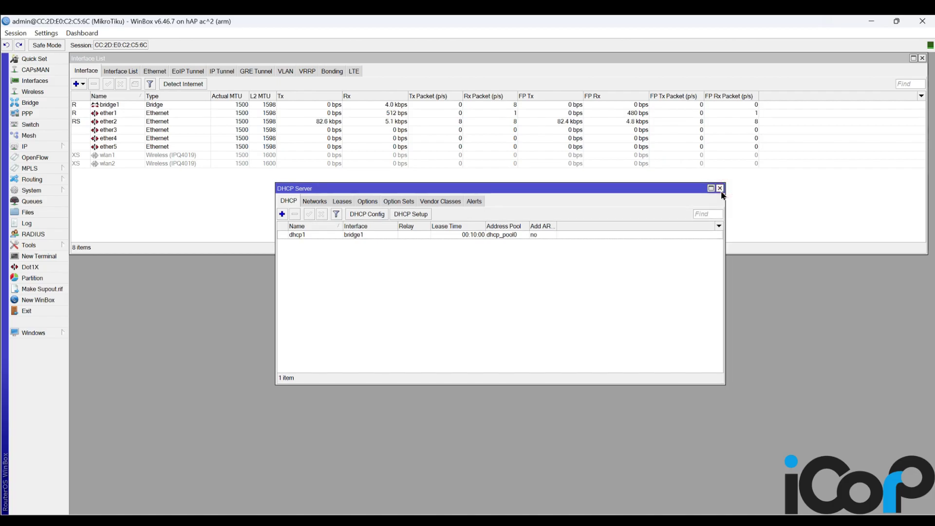
left_click(719, 189)
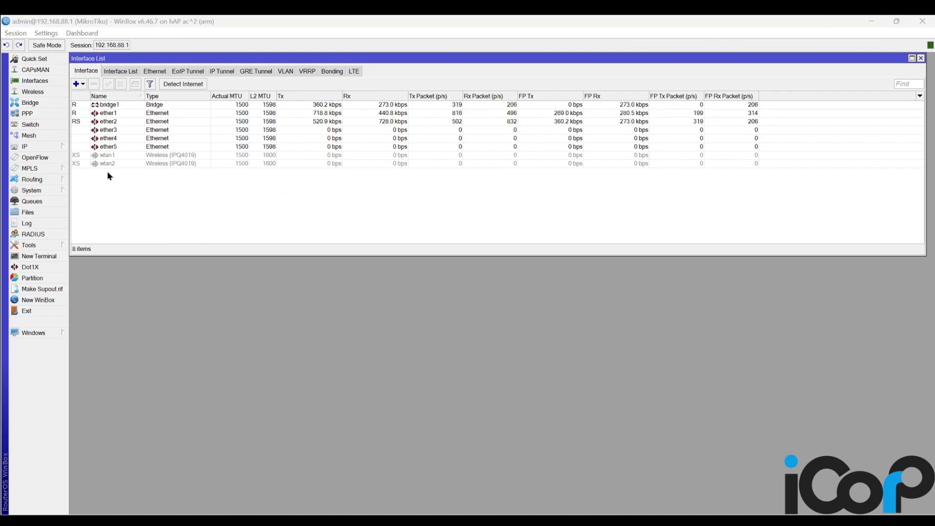
- Start a new firewall NAT rule in the srcnat chain with ether1 as the outgoing interface
left_click(48, 145)
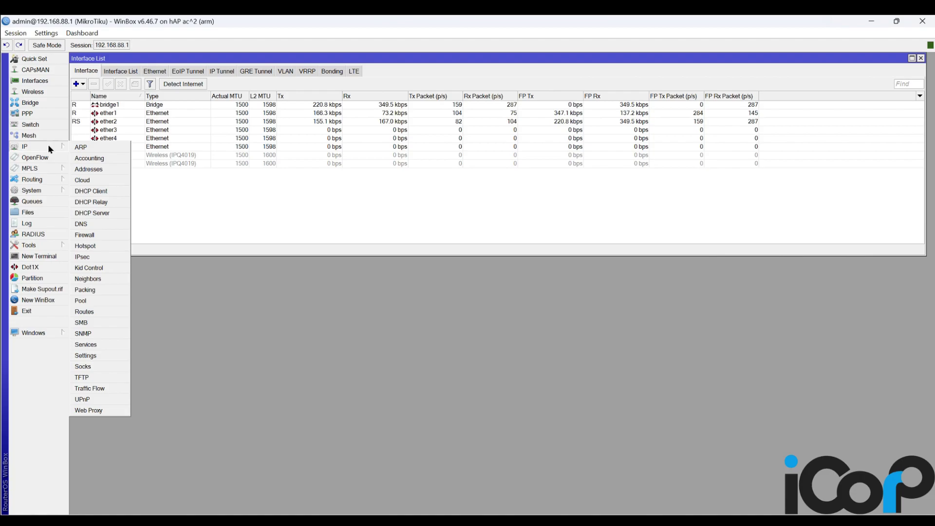
left_click(91, 236)
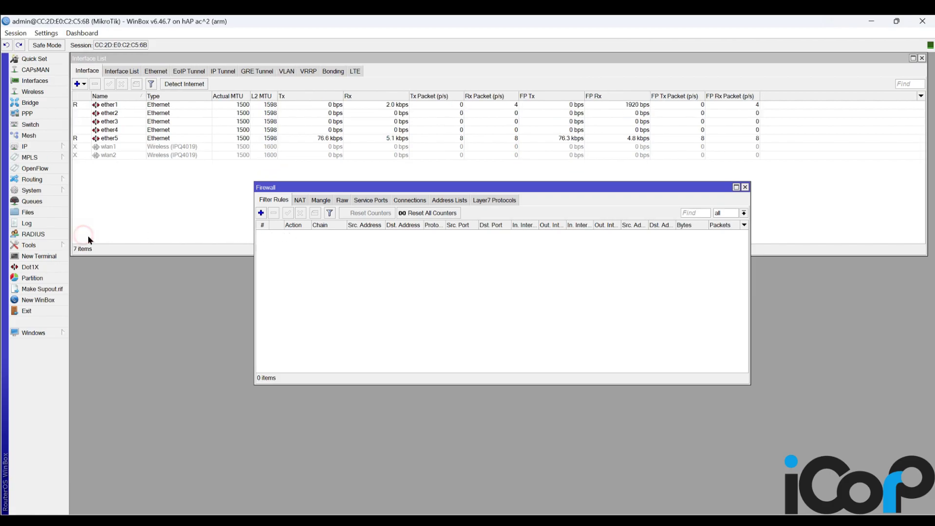
left_click(300, 200)
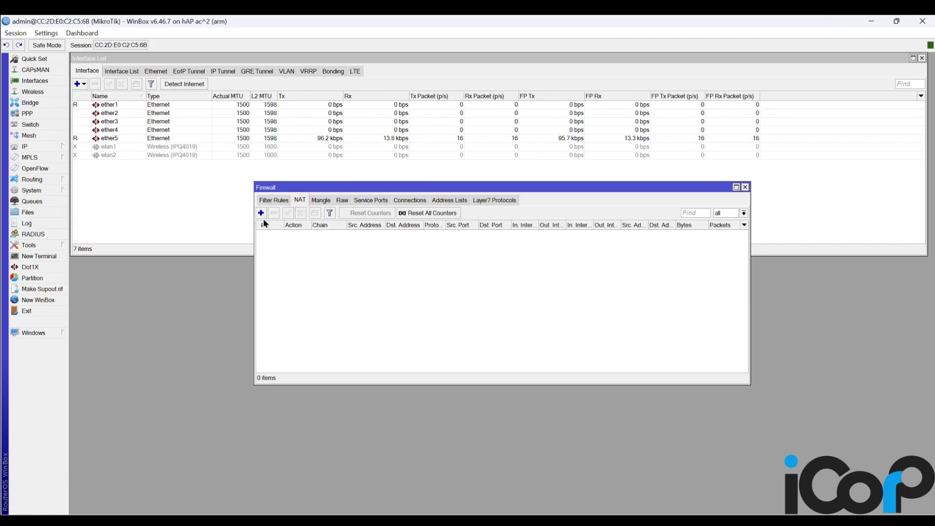
left_click(261, 213)
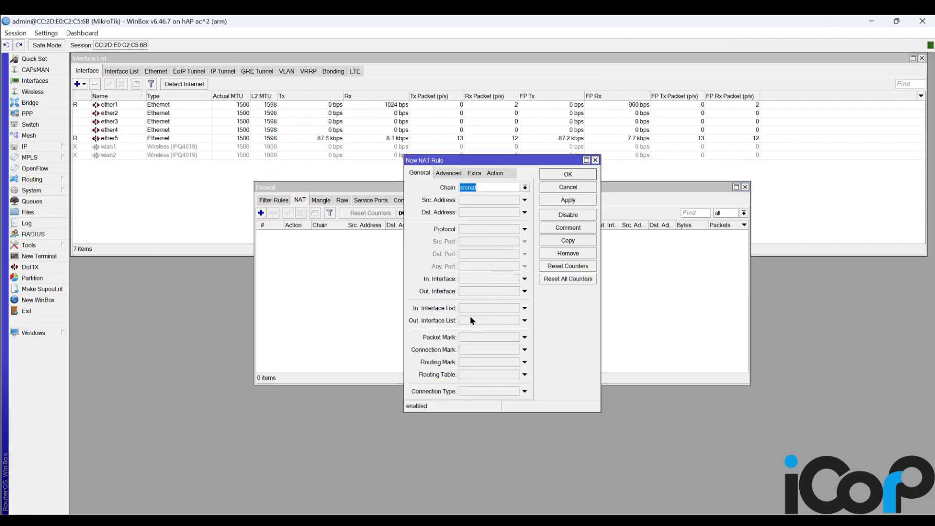
left_click(525, 290)
left_click(518, 290)
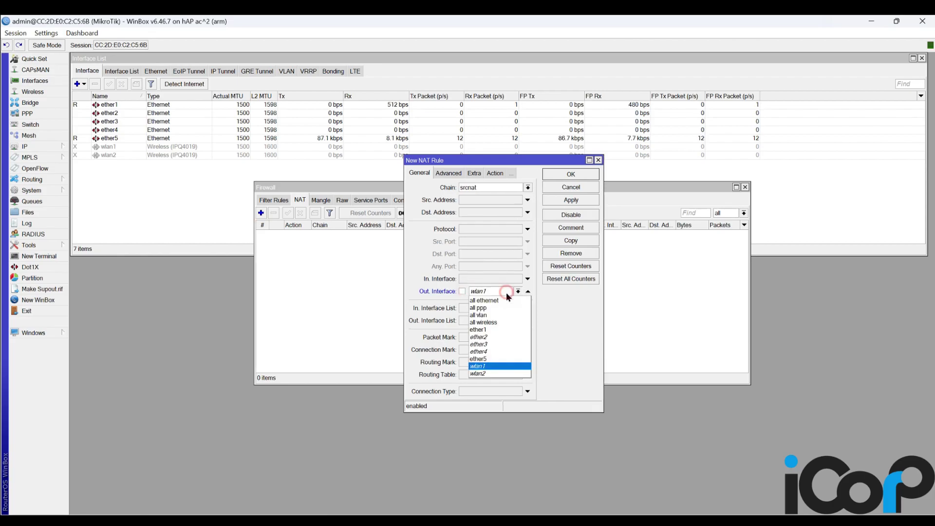
left_click(489, 329)
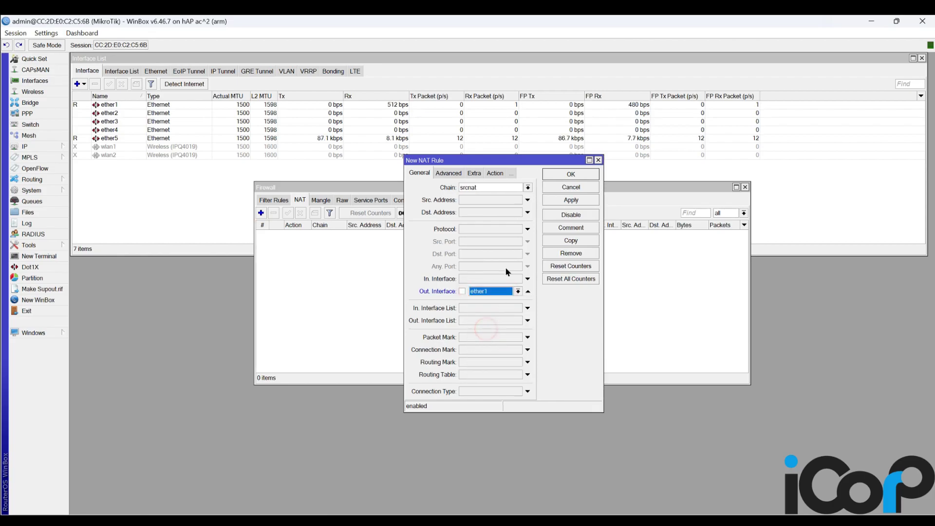
- Set the NAT rule's action to masquerade, save the rule and close the firewall window
left_click(472, 171)
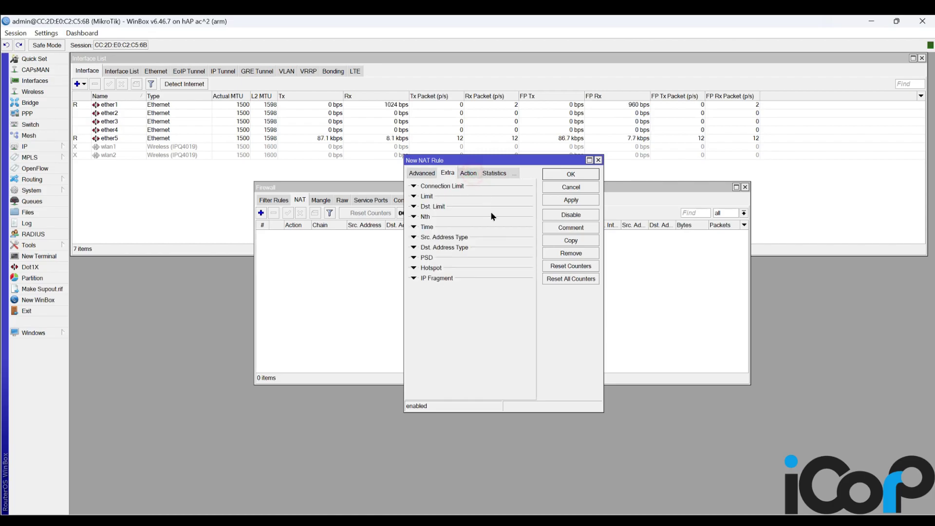
left_click(468, 173)
left_click(471, 187)
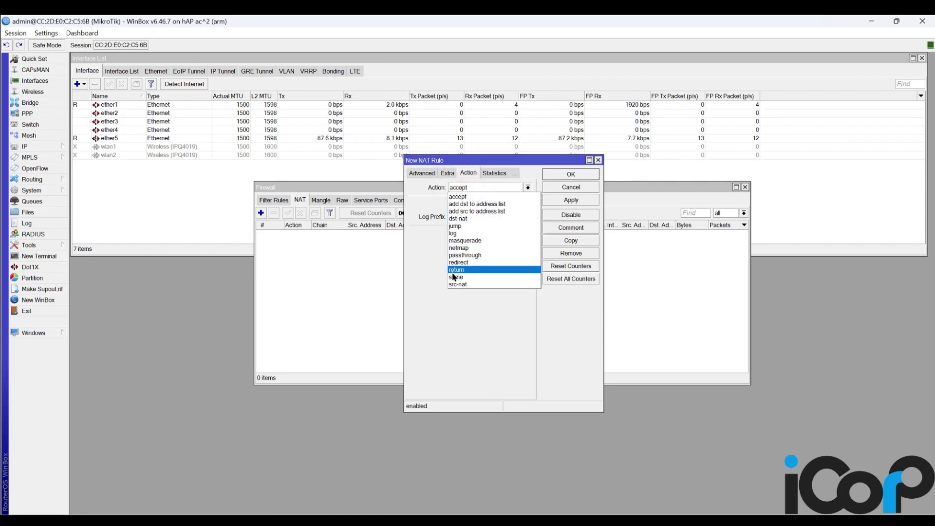
left_click(471, 240)
left_click(569, 175)
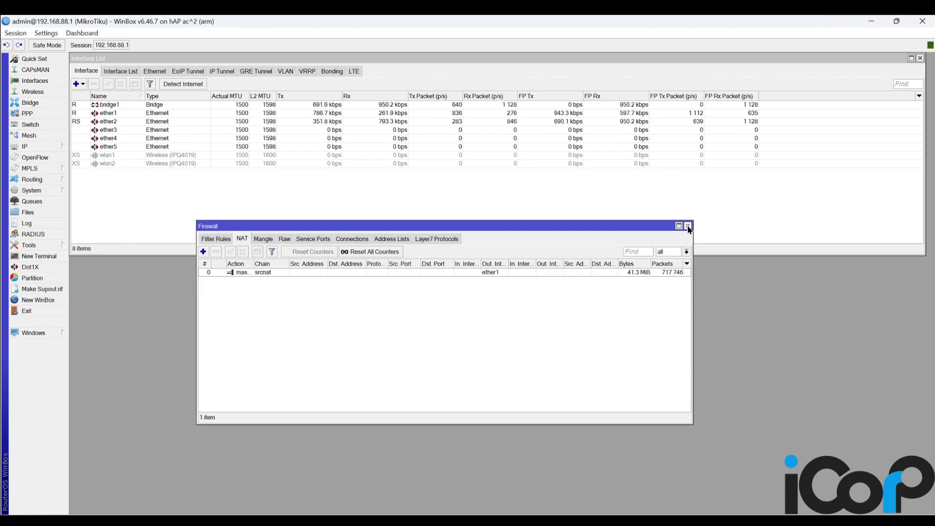
left_click(688, 225)
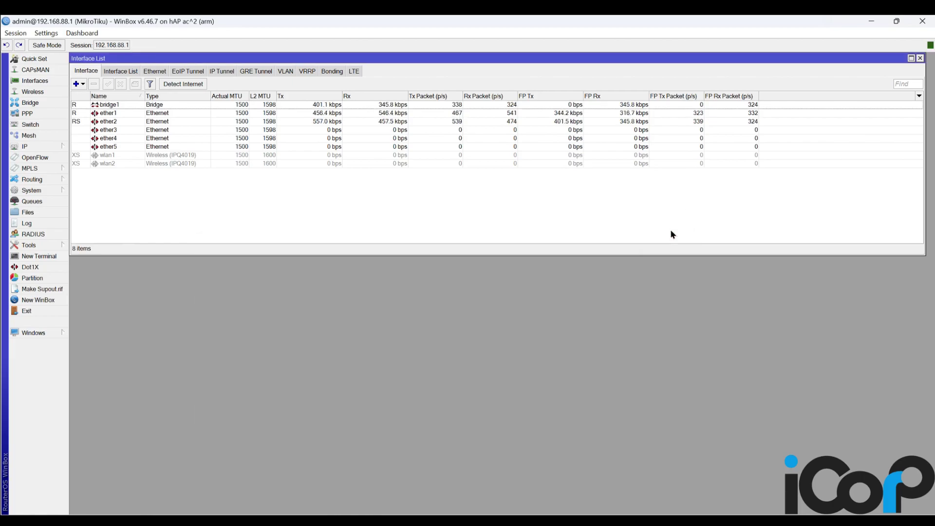
- Ping 8.8.8.8 from a new router terminal to test the router's internet connection
left_click(39, 256)
type("ping ")
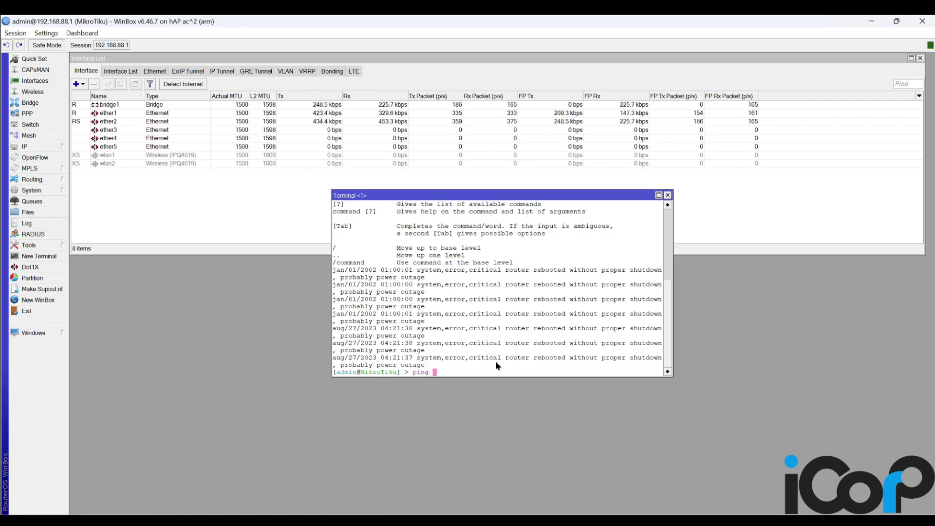
type("8.8.8.8")
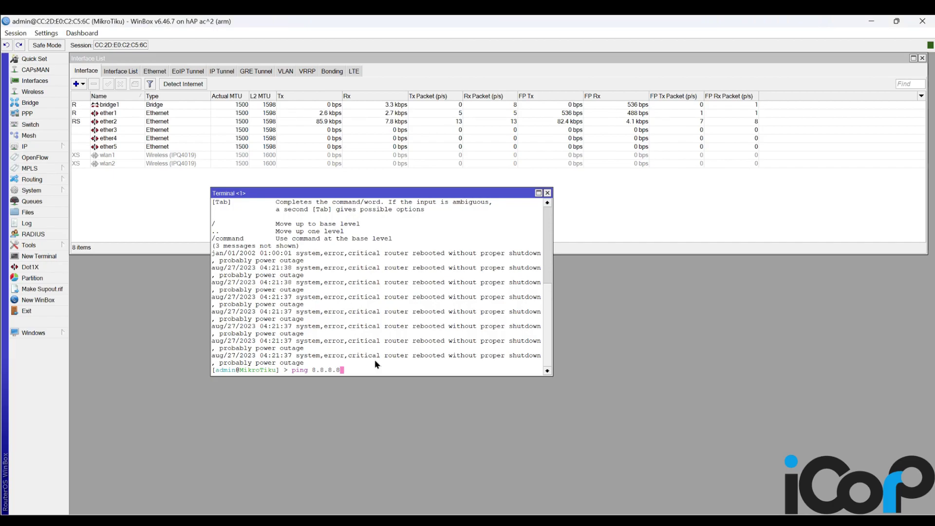
key("Return")
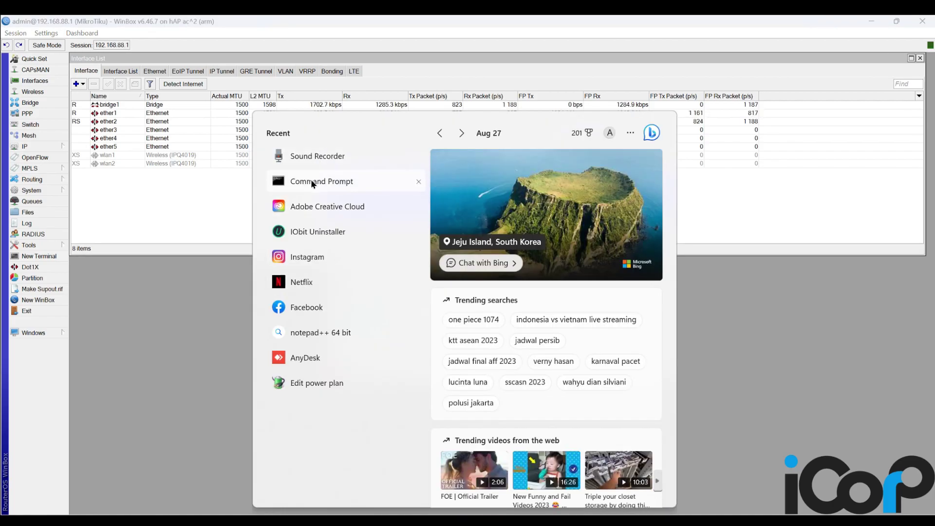
- Switch to the Windows Command Prompt and ping 8.8.8.8 to test the computer's internet connection
left_click(310, 180)
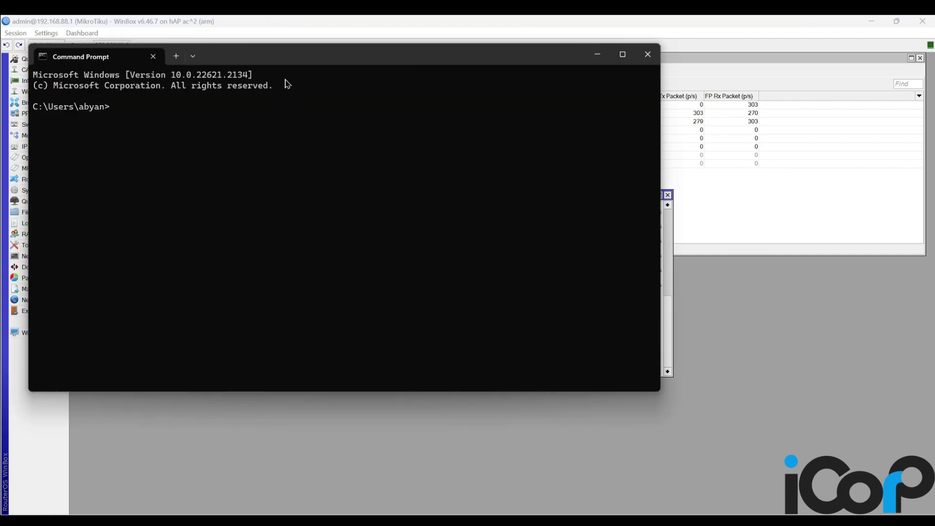
left_click_drag(297, 60, 371, 141)
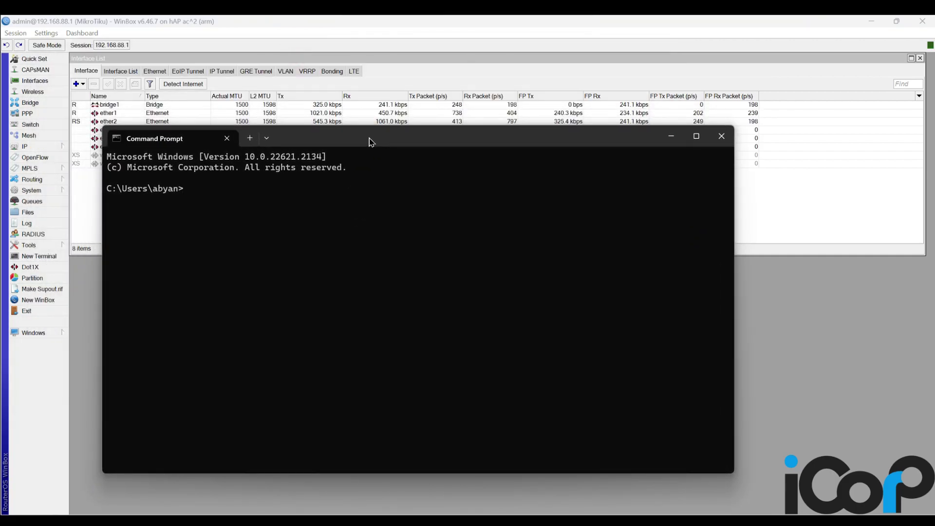
type("p")
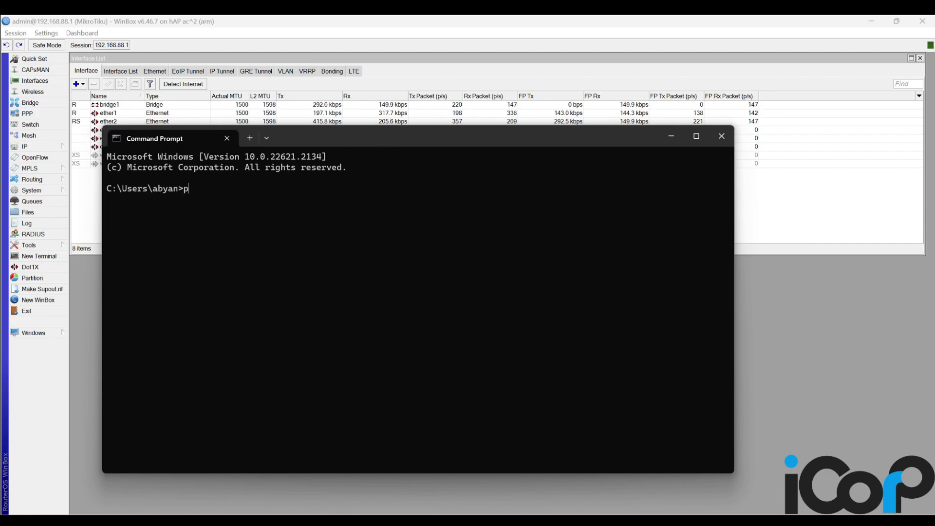
type("ing ")
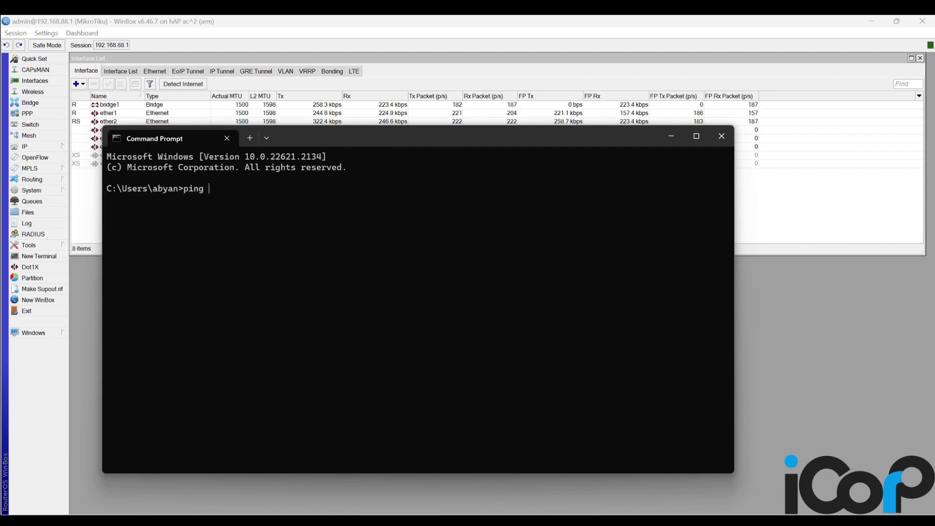
type("8.8.8.8")
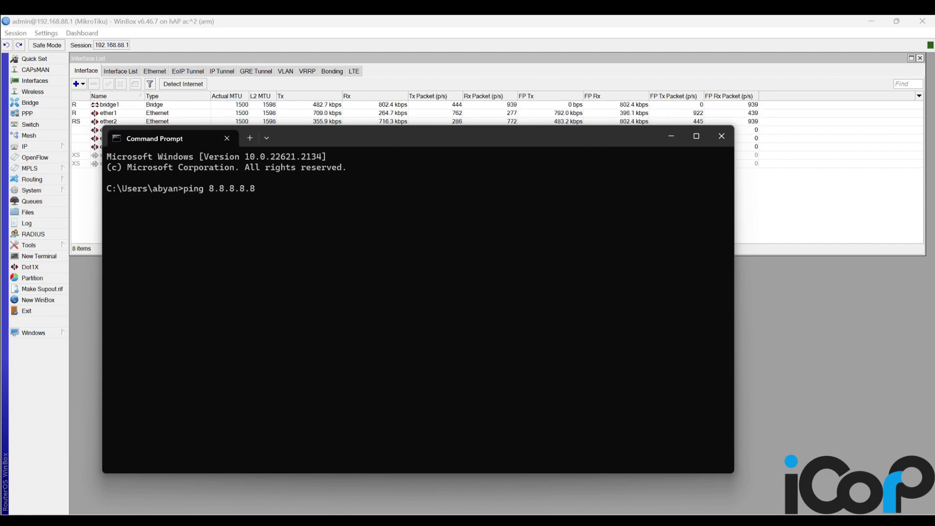
key("BackSpace")
key("BackSpace")
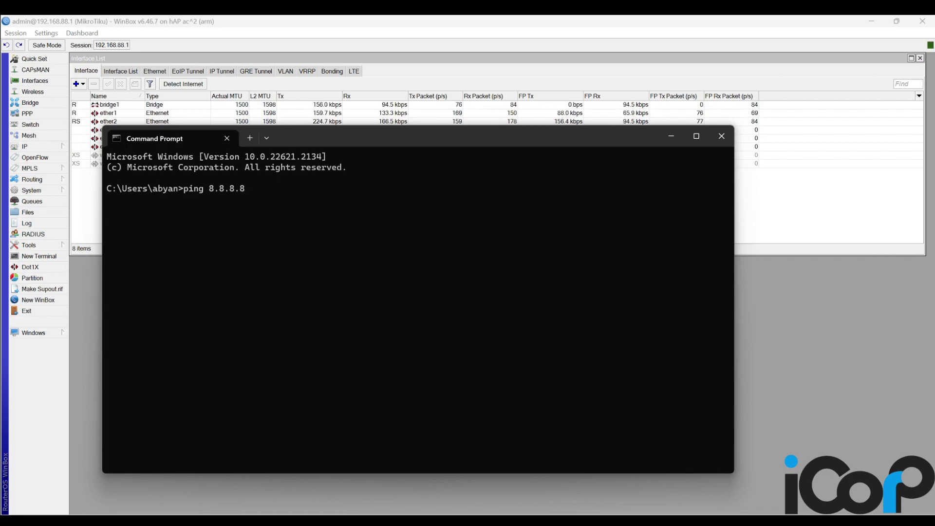
key("Return")
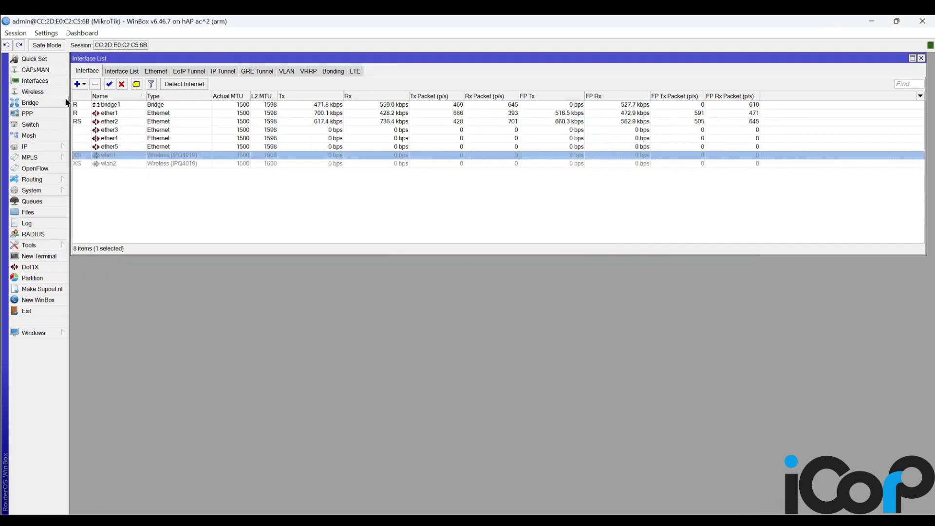
- Start a new wireless security profile in dynamic keys mode with WPA PSK and WPA2 PSK authentication enabled
left_click(39, 94)
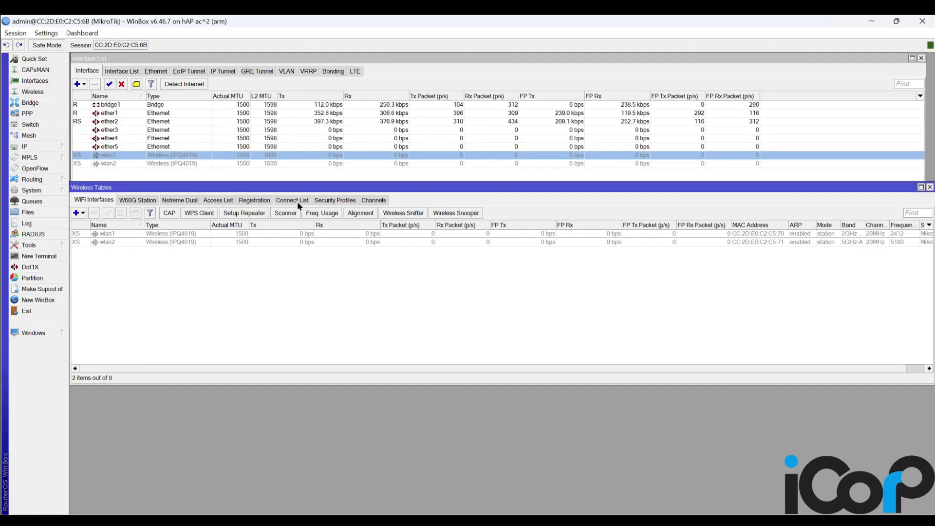
left_click(319, 200)
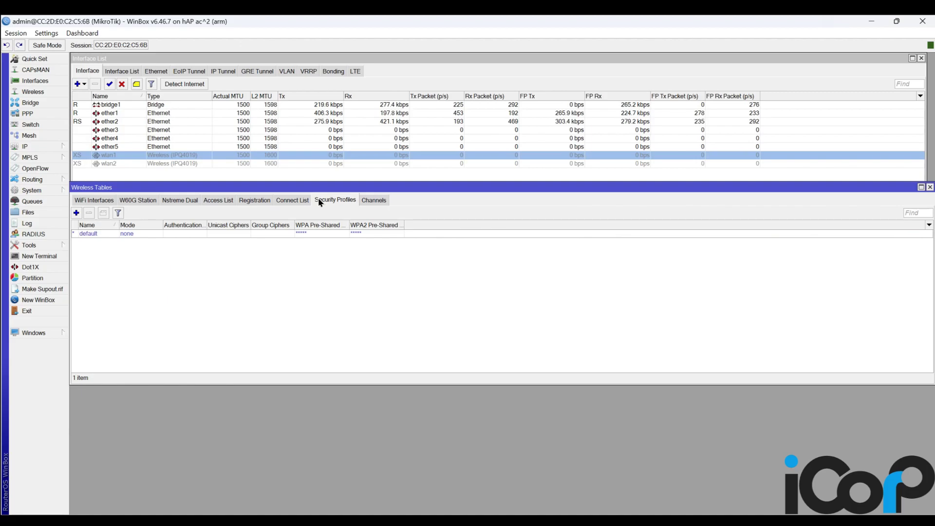
left_click(76, 213)
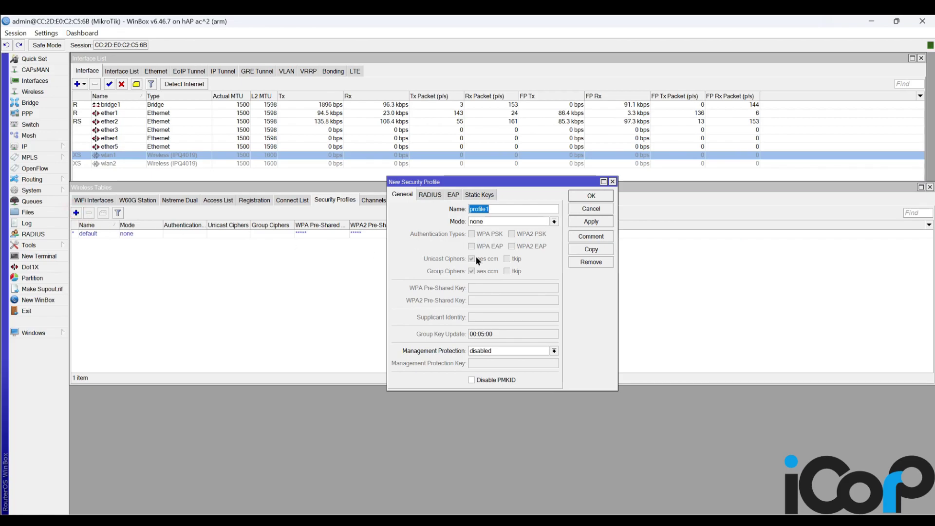
left_click(505, 220)
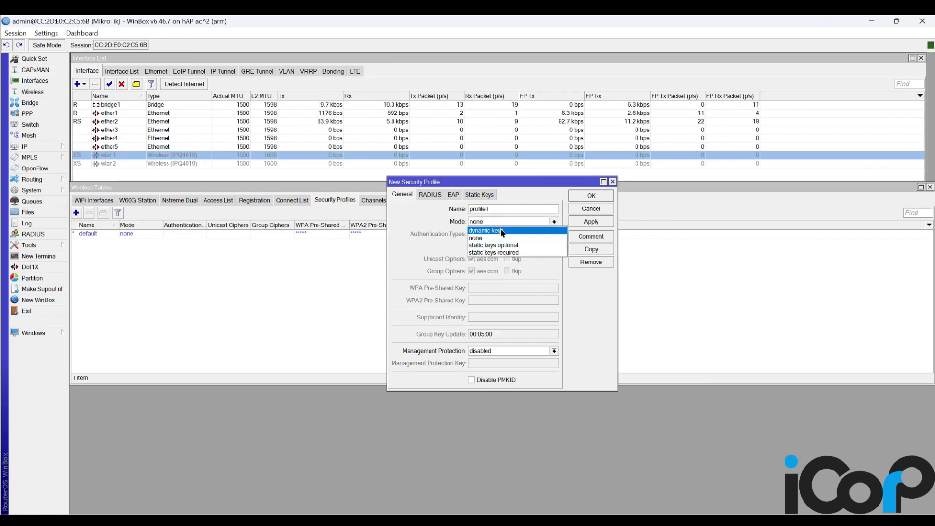
left_click(501, 229)
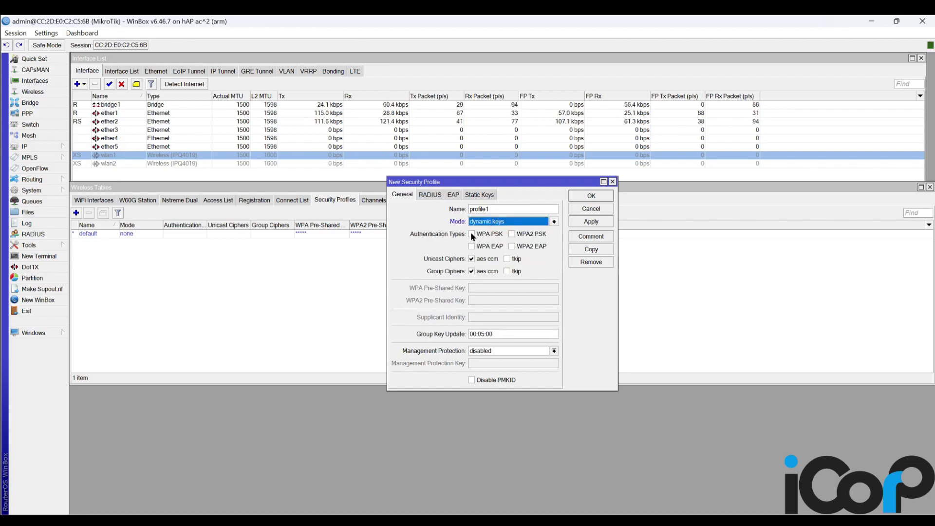
left_click(471, 233)
left_click(513, 234)
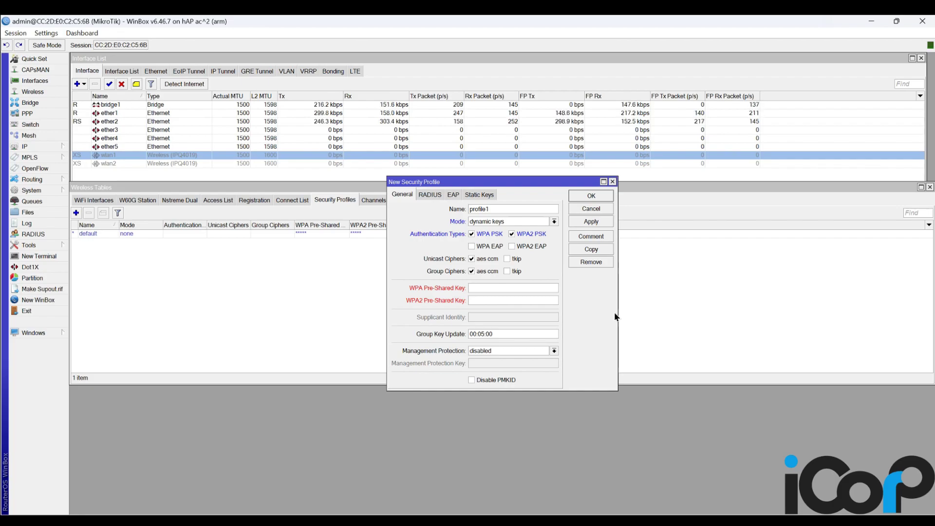
- Enter the Wi-Fi password as both the WPA and the WPA2 pre-shared key of the security profile
type("****")
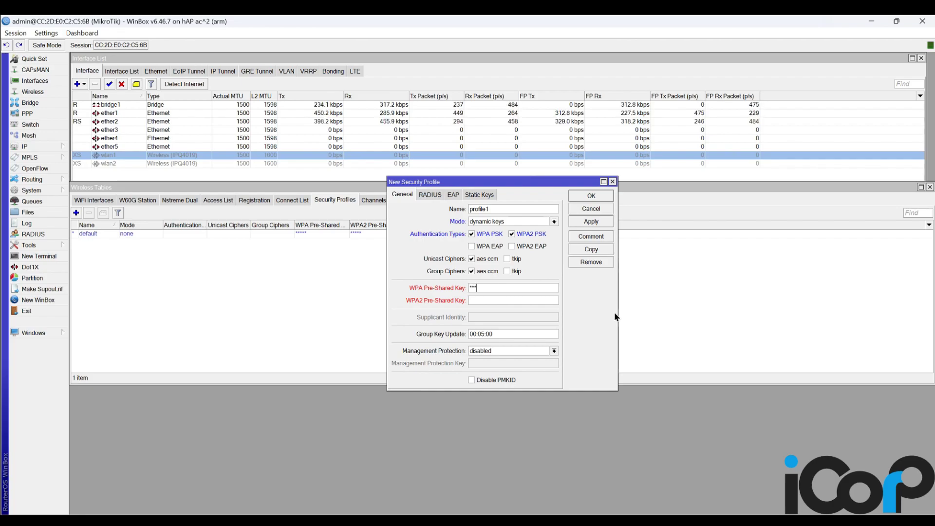
type("*")
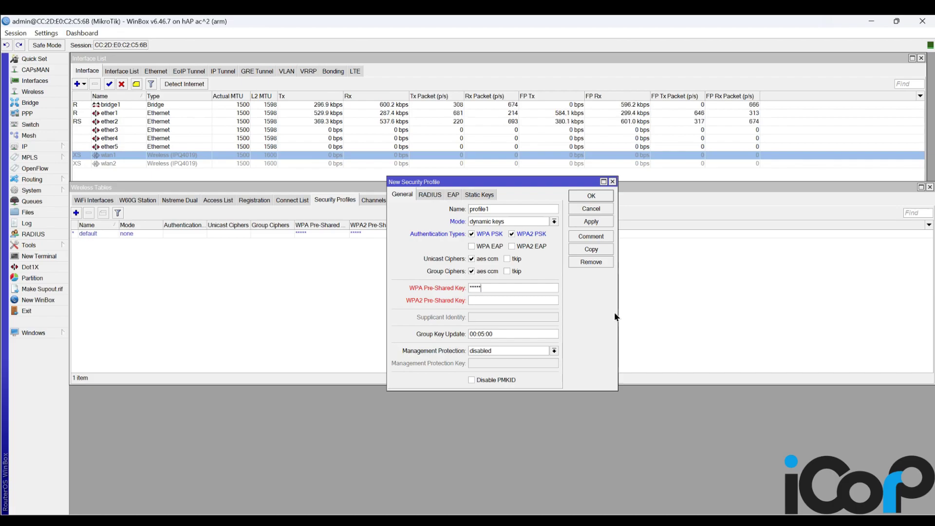
type("****")
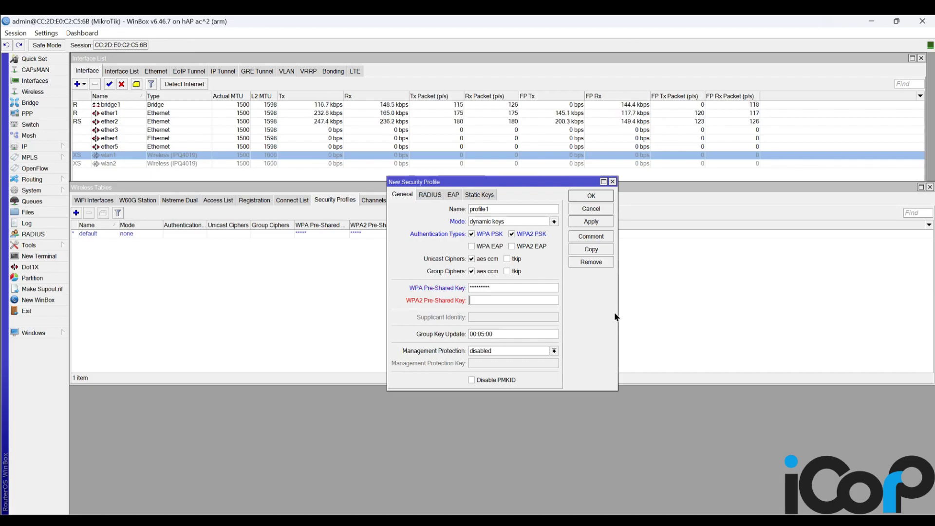
key("Tab")
type("****")
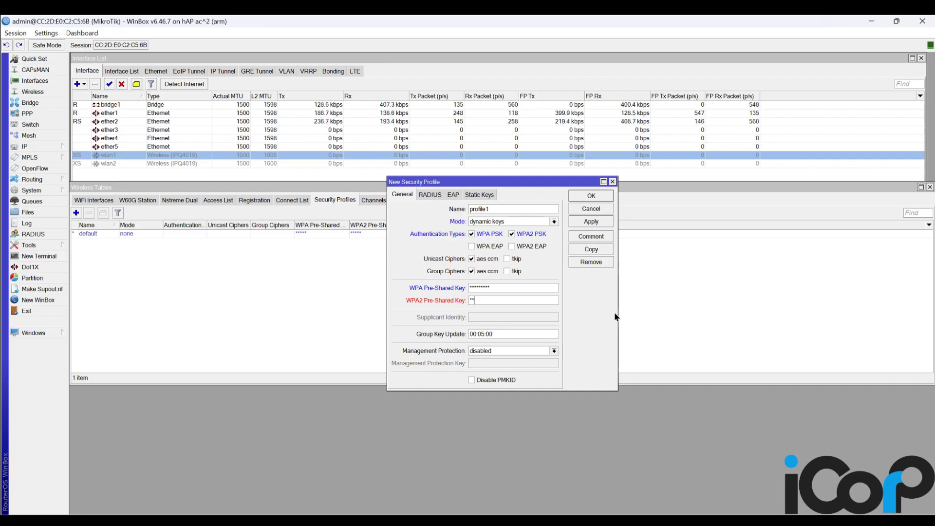
type("*****")
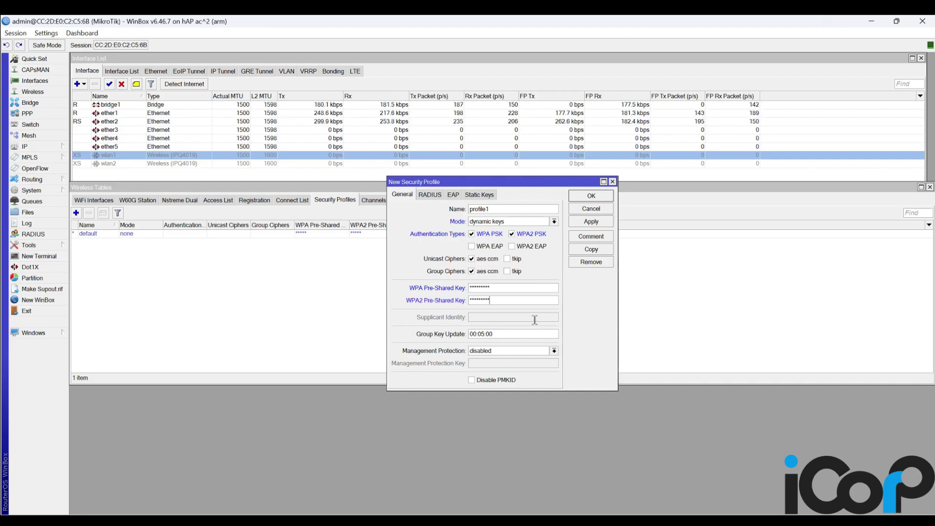
- Turn off the Hide Passwords setting to check the pre-shared keys, and save the security profile
left_click(46, 34)
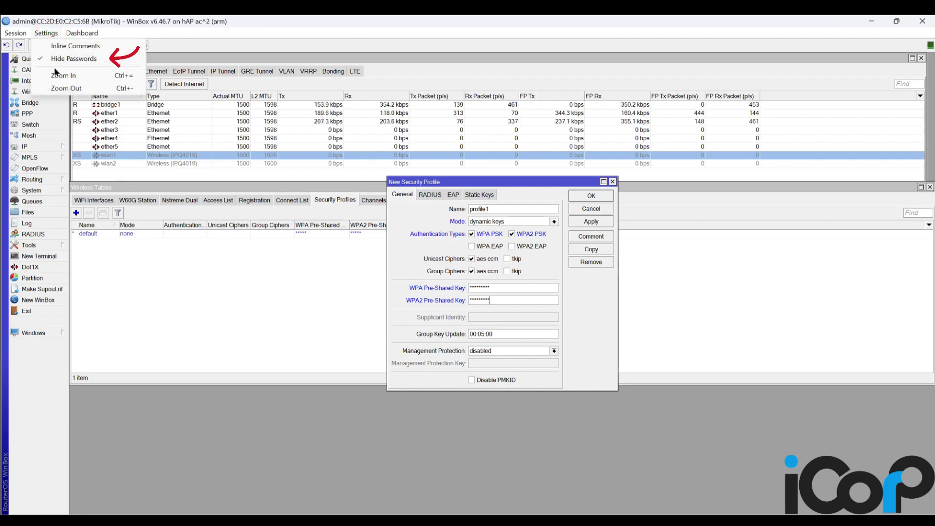
left_click(66, 58)
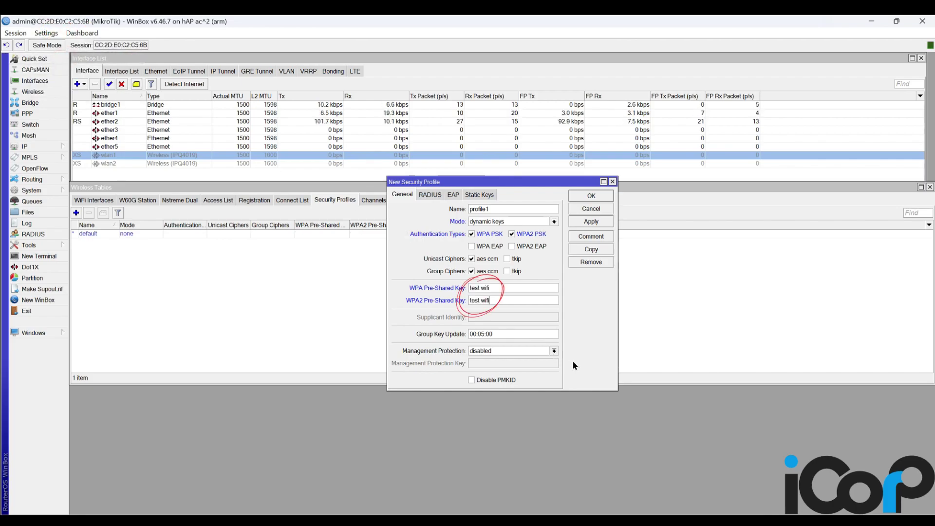
left_click(591, 196)
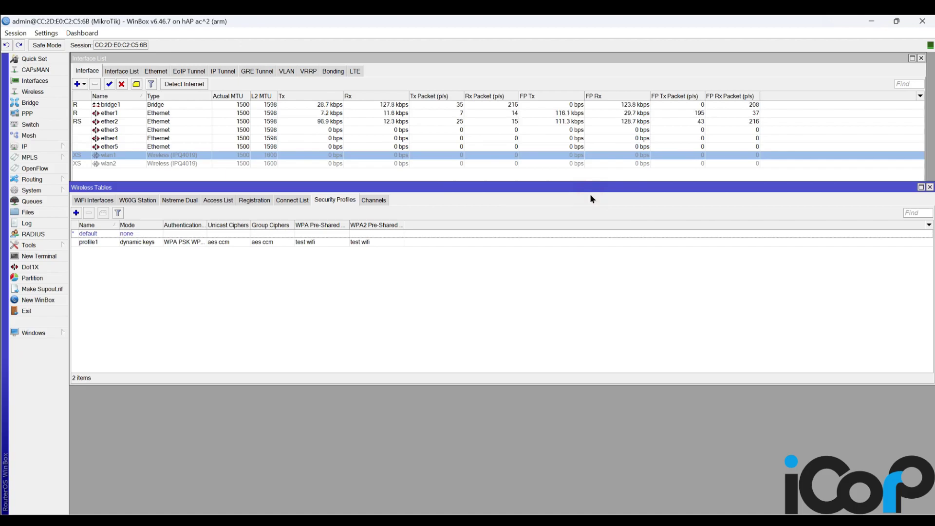
- Close the wireless tables and enable the wlan1 interface in the interface list
left_click(930, 187)
left_click(109, 84)
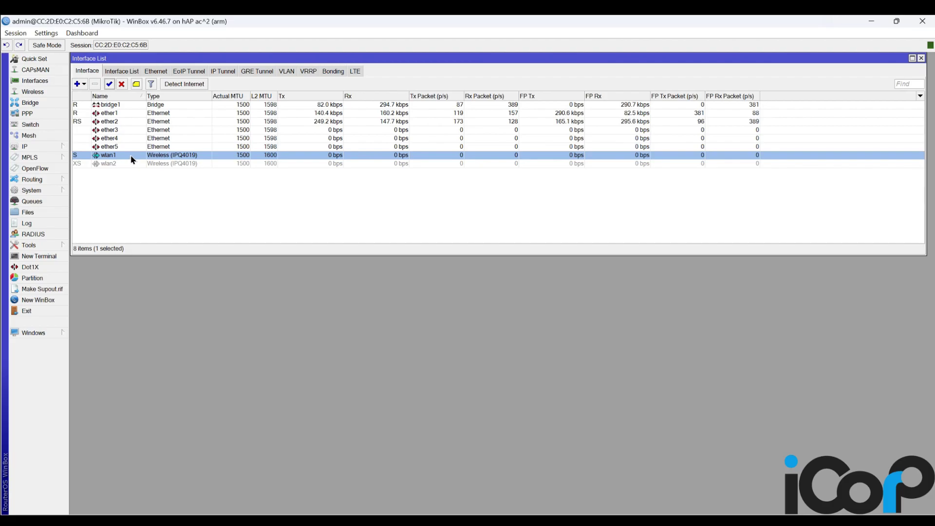
- Show the advanced wireless settings of the wlan1 interface and set its SSID to MikroTik 2.4GHz
double_click(132, 159)
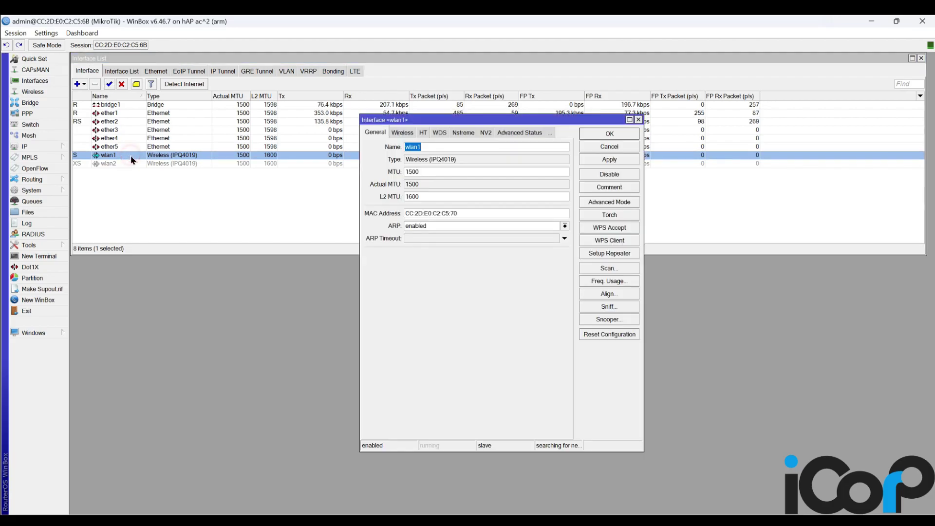
left_click(404, 133)
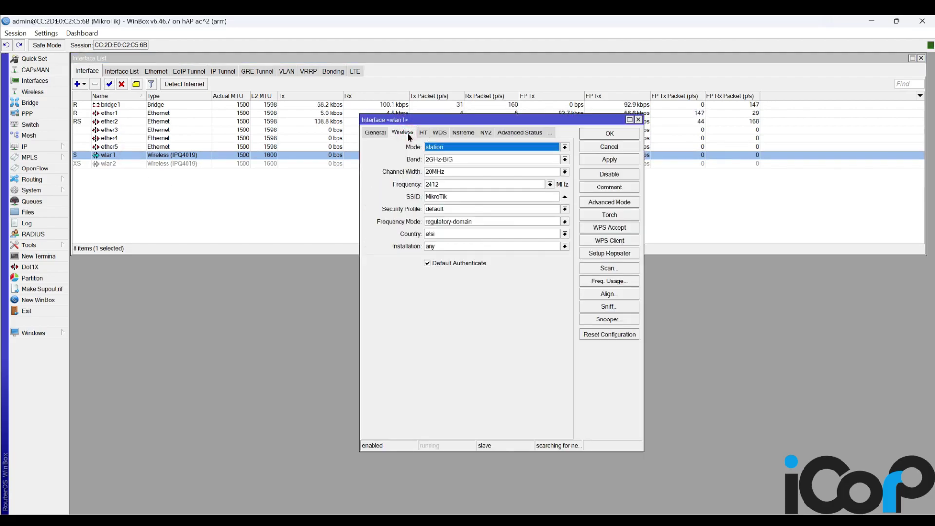
double_click(639, 451)
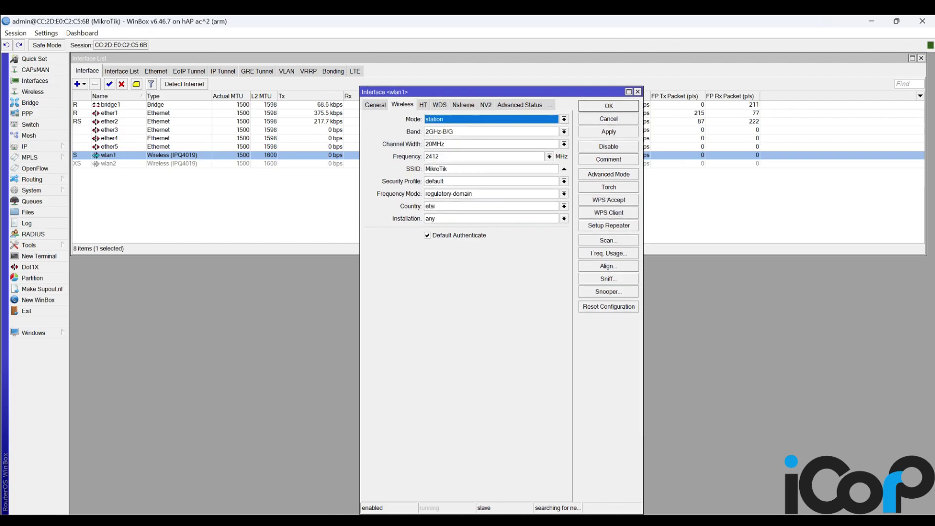
left_click(630, 173)
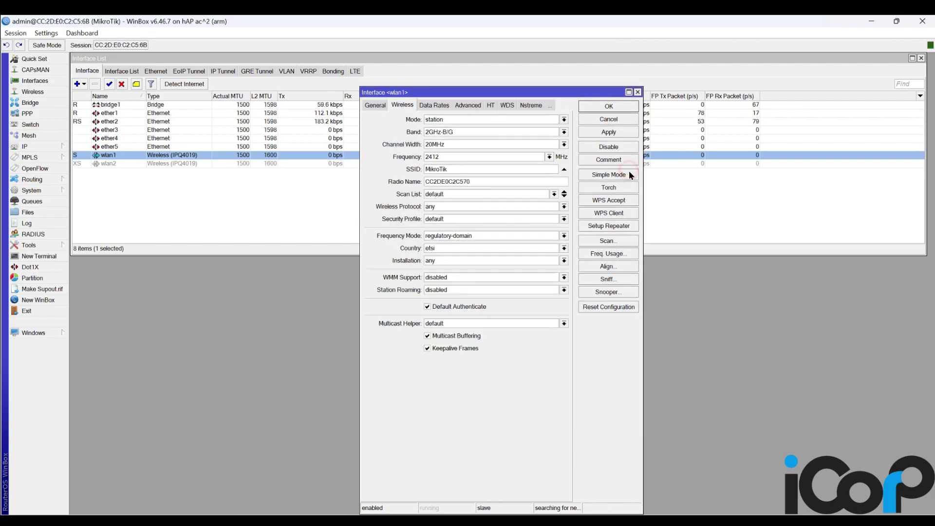
double_click(475, 169)
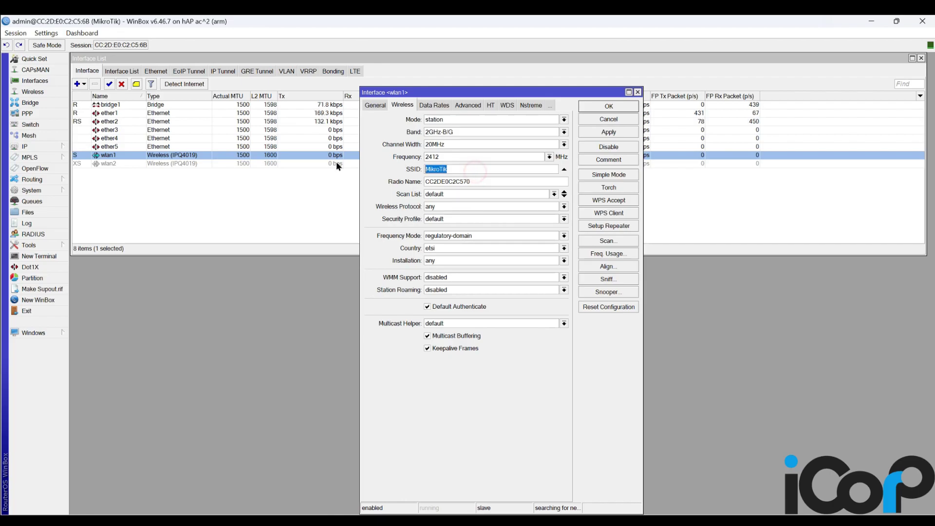
left_click(470, 169)
type("2")
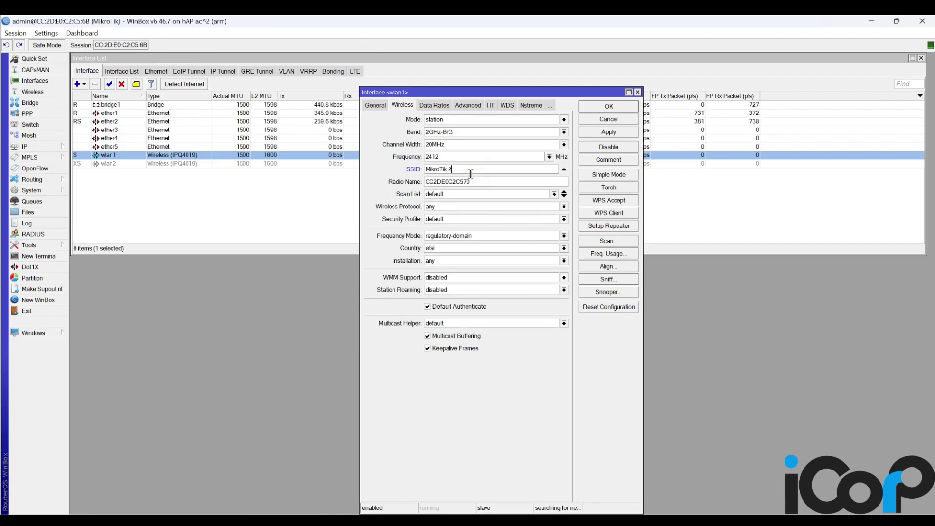
type(".4GHz")
- Assign security profile profile1 to wlan1 and set its country to no_country_set
left_click(465, 218)
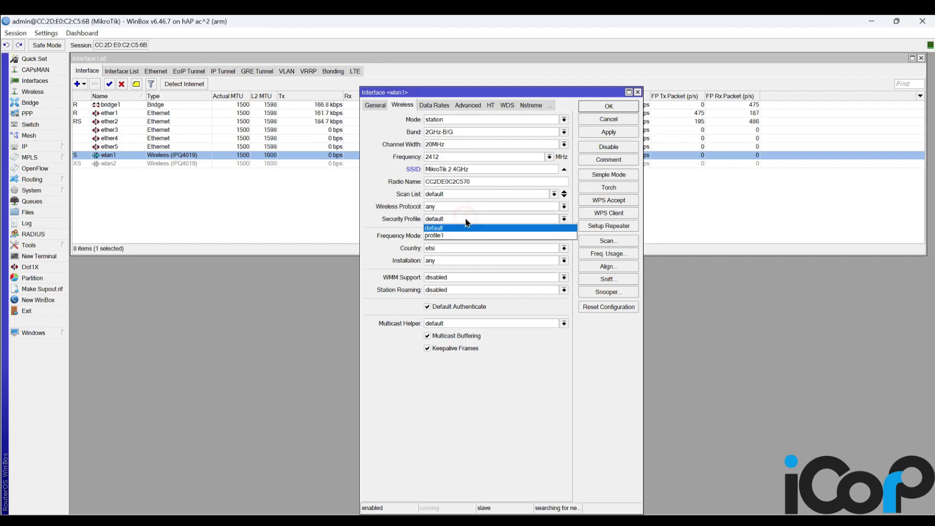
left_click(456, 236)
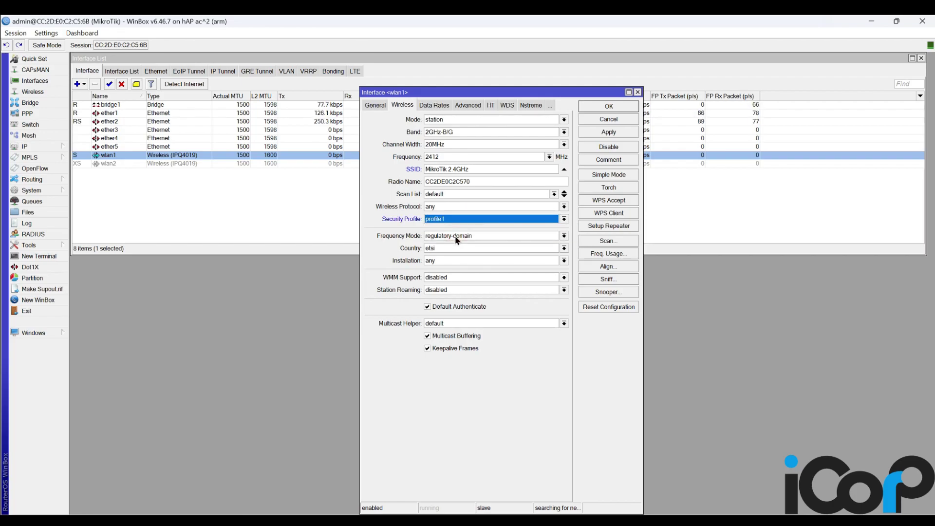
left_click(454, 248)
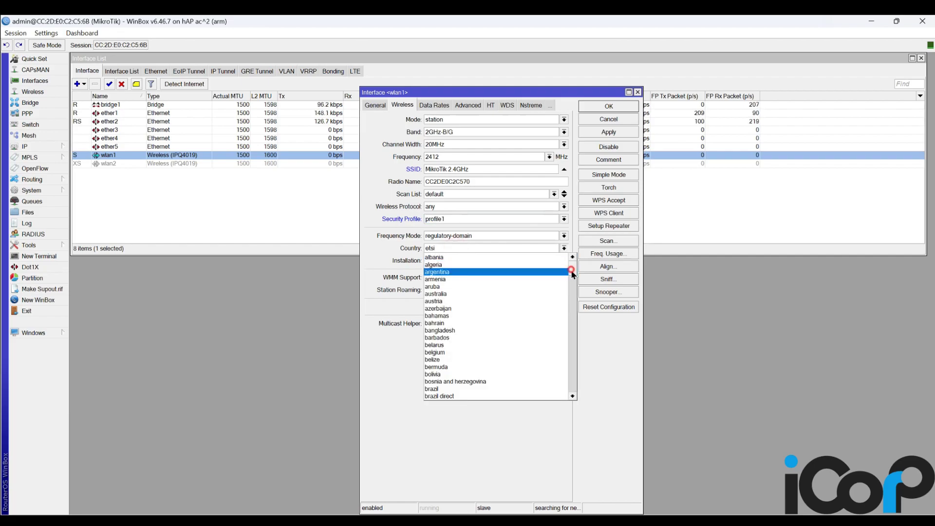
scroll(572, 275, "down", 8)
scroll(571, 289, "down", 20)
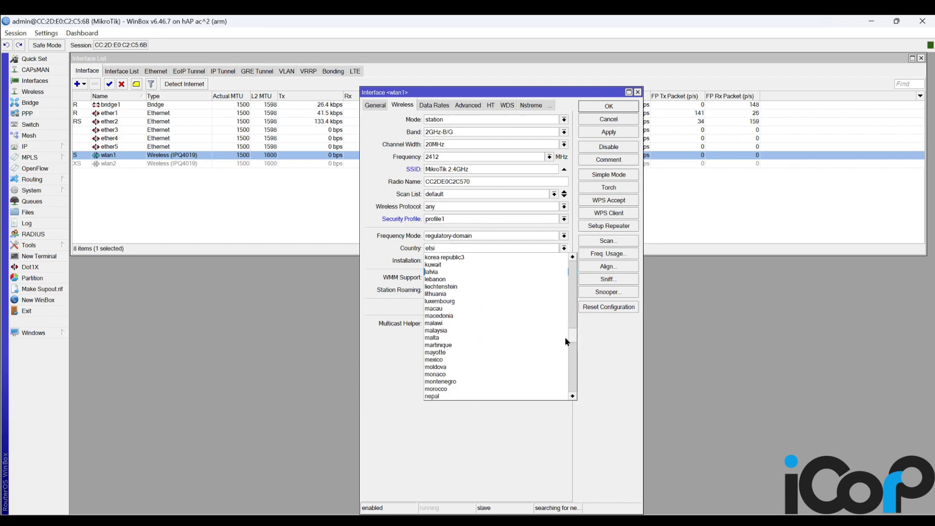
scroll(565, 338, "down", 5)
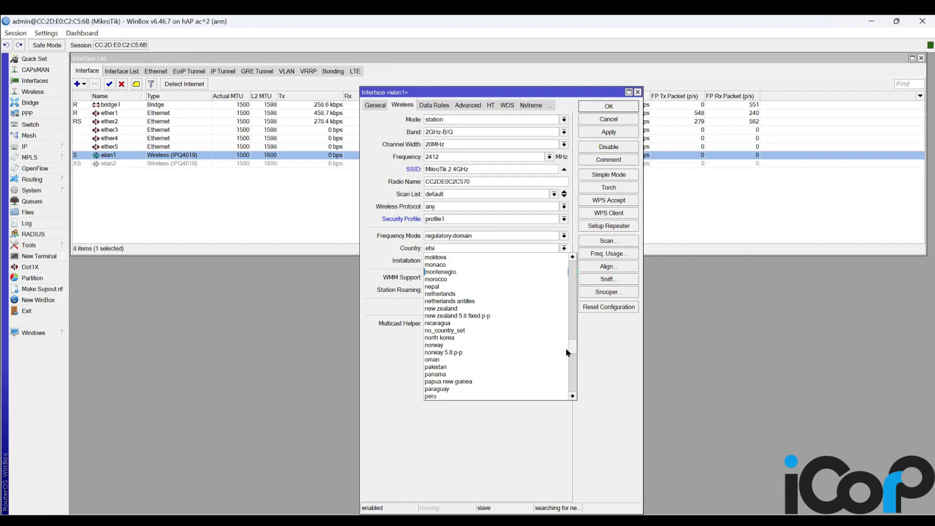
left_click(502, 330)
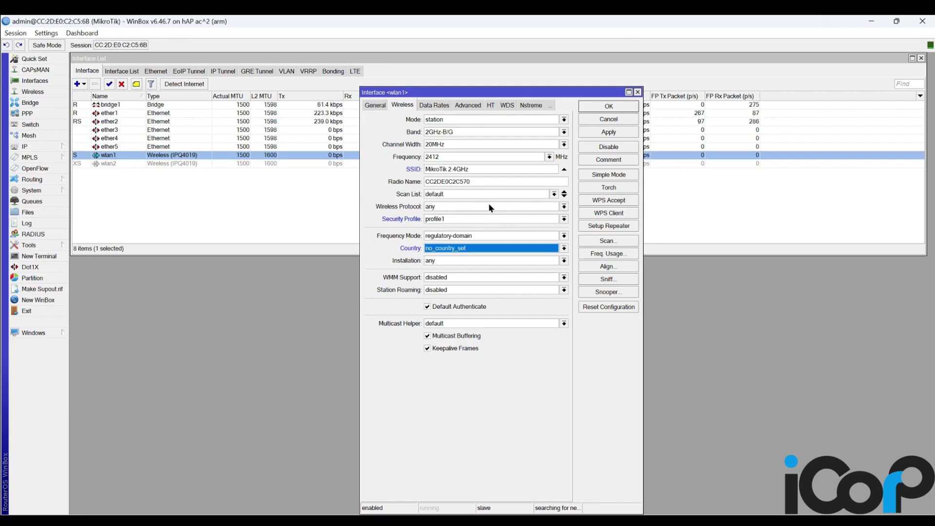
- Set wlan1 to ap bridge mode on the 2GHz-B/G/N band, and save the interface settings
left_click(509, 120)
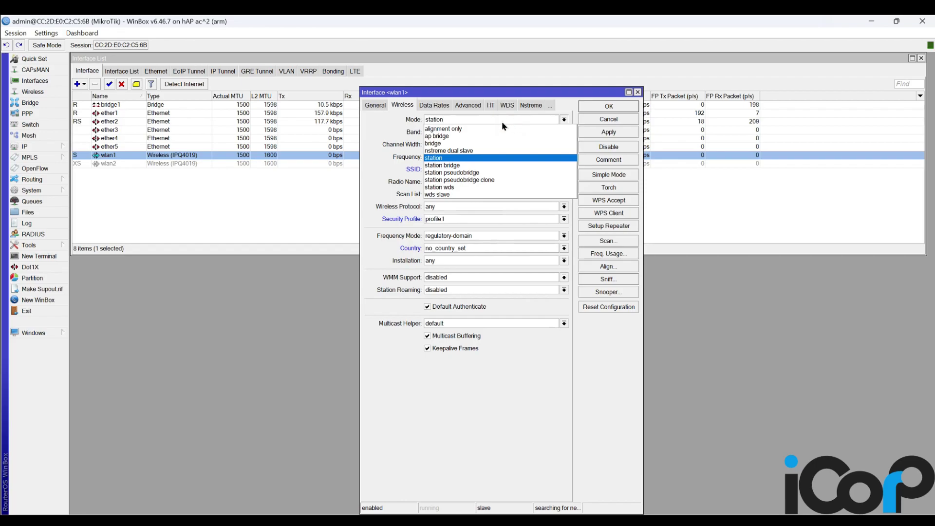
left_click(462, 136)
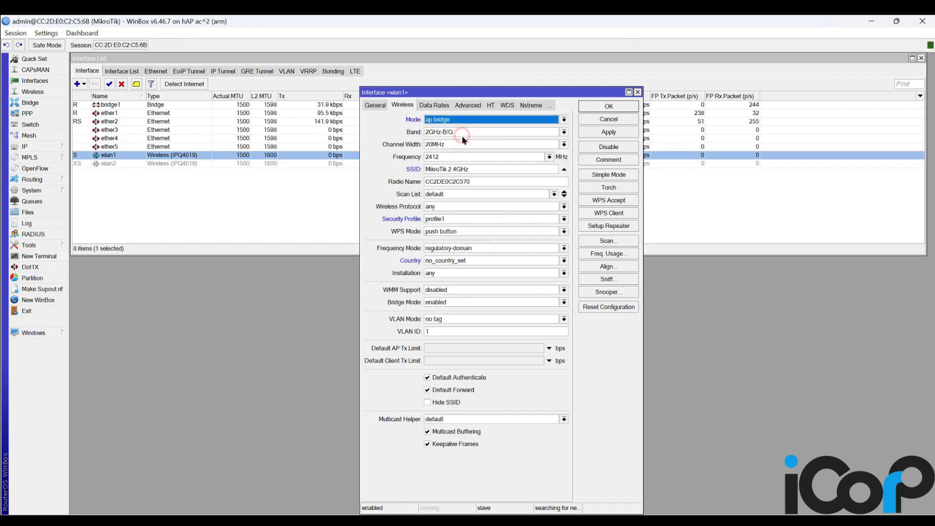
left_click(492, 132)
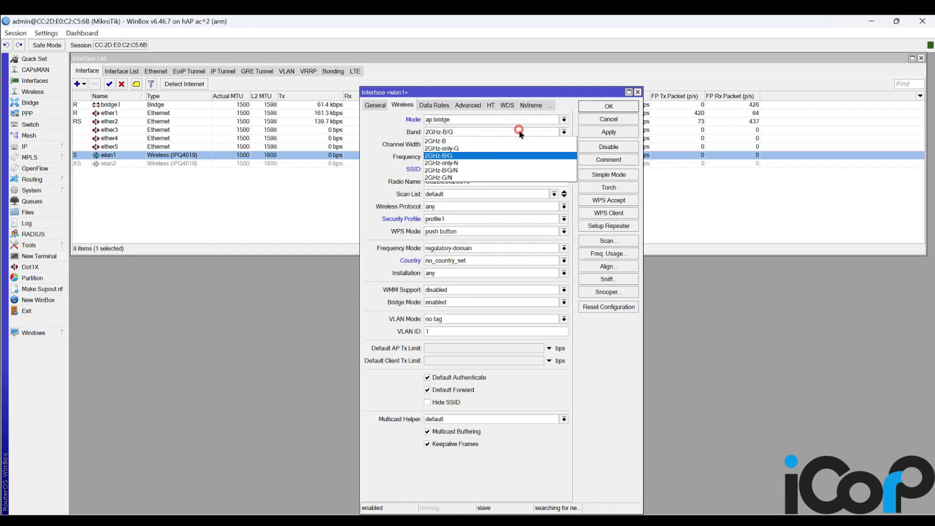
left_click(463, 171)
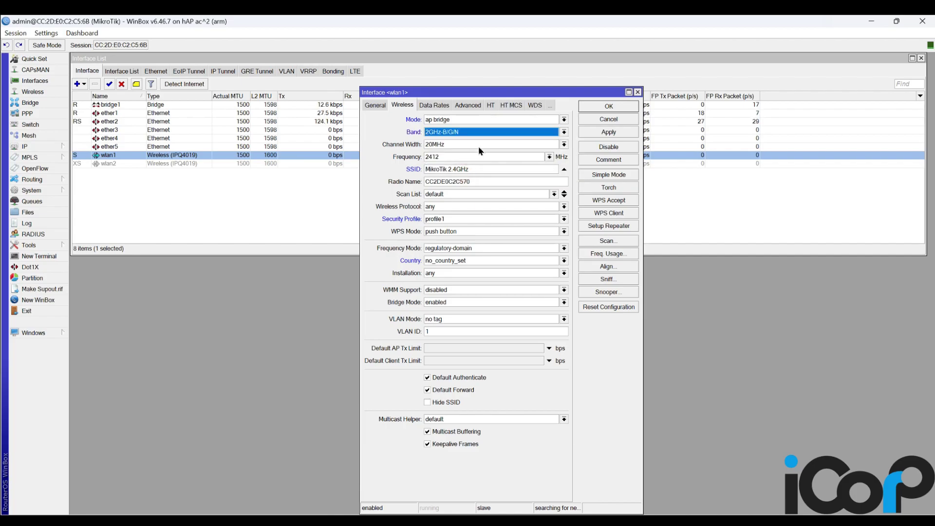
left_click(548, 156)
left_click(549, 156)
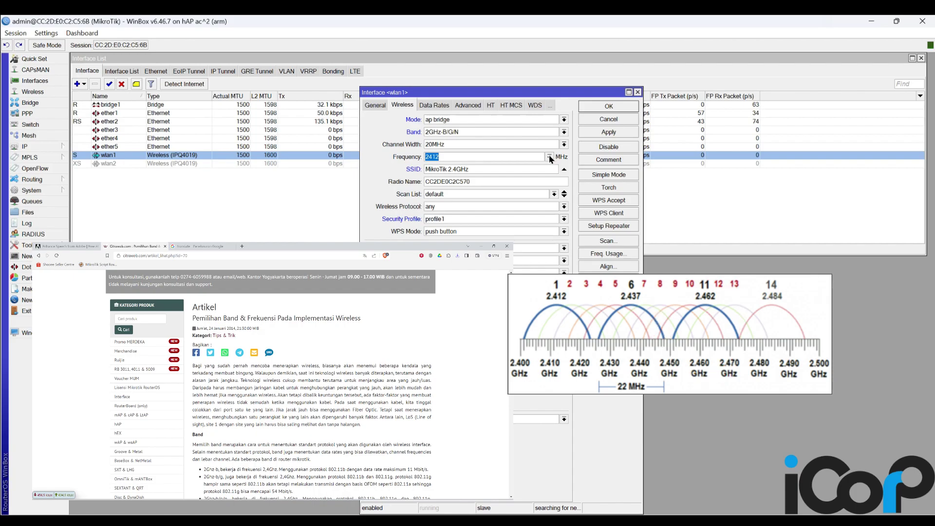
left_click(619, 130)
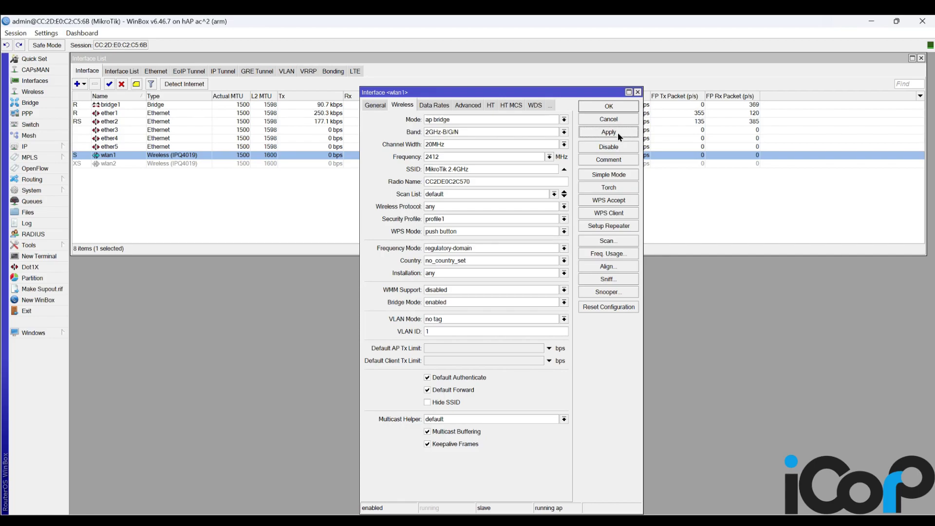
left_click(611, 110)
- Set the wlan2 interface to ap bridge mode on the 5GHz-A/N/AC band
double_click(177, 162)
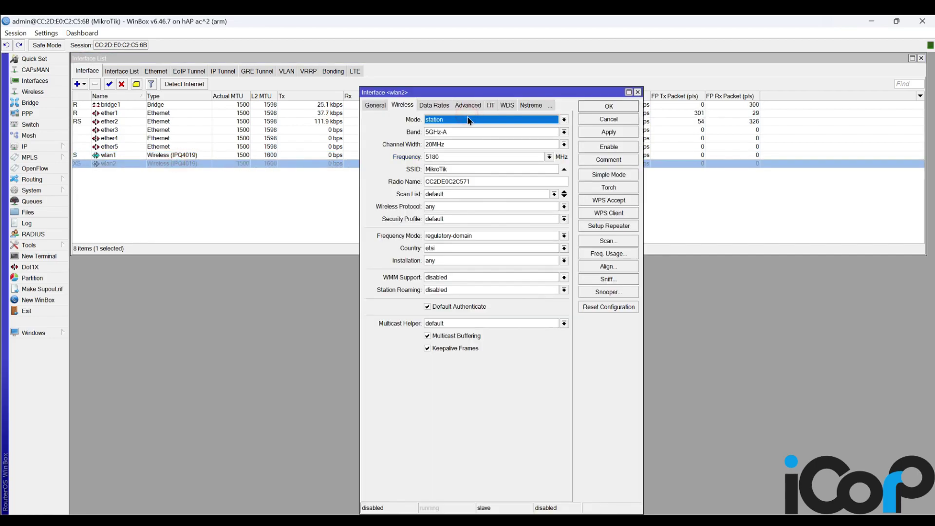
left_click(469, 120)
left_click(458, 139)
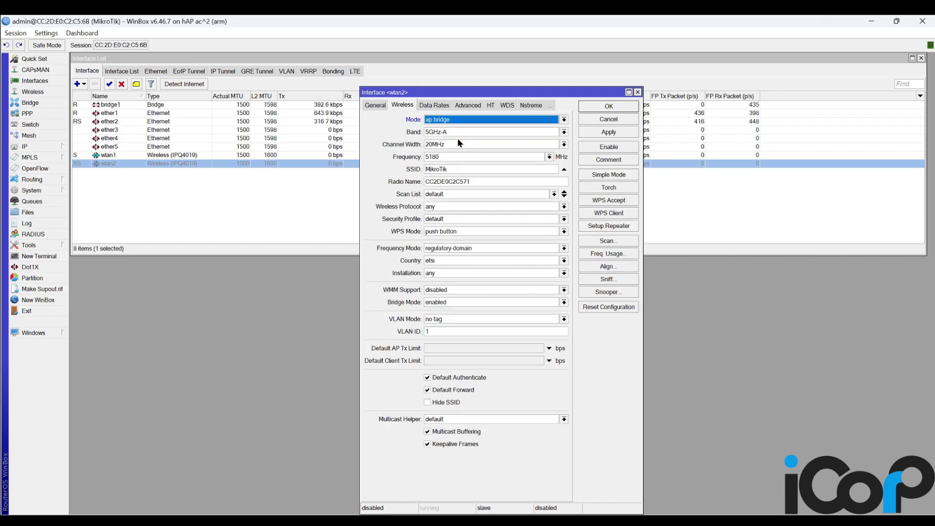
left_click(470, 131)
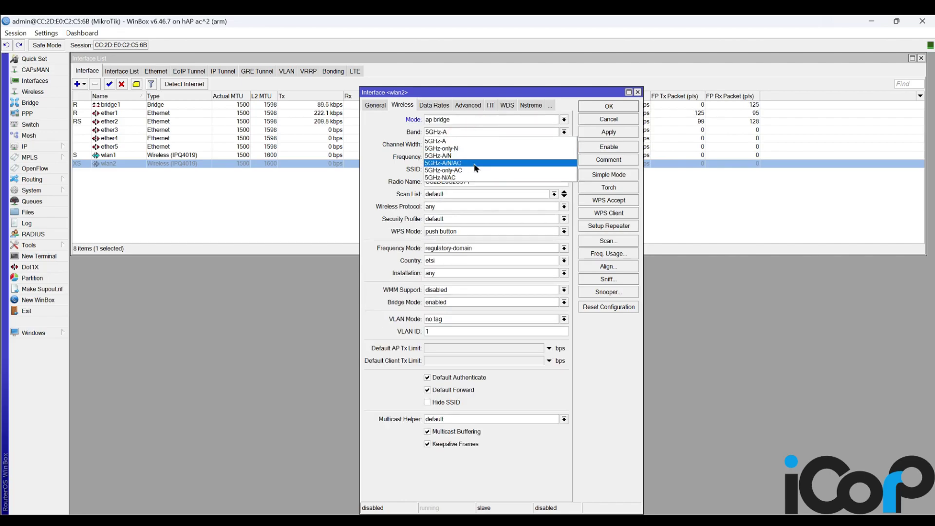
left_click(474, 162)
- Set the wlan2 channel width to 20/40/80MHz eCee and its frequency to 5200 MHz
left_click(456, 143)
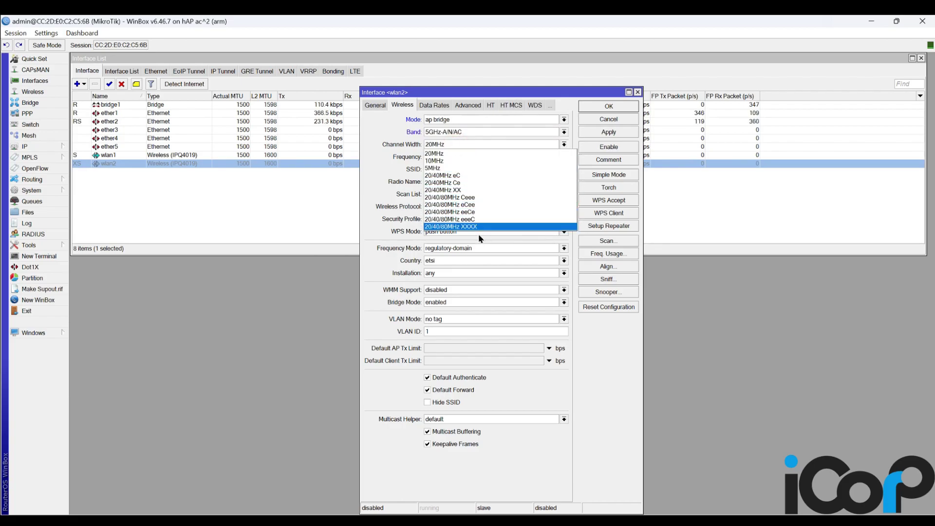
left_click(490, 205)
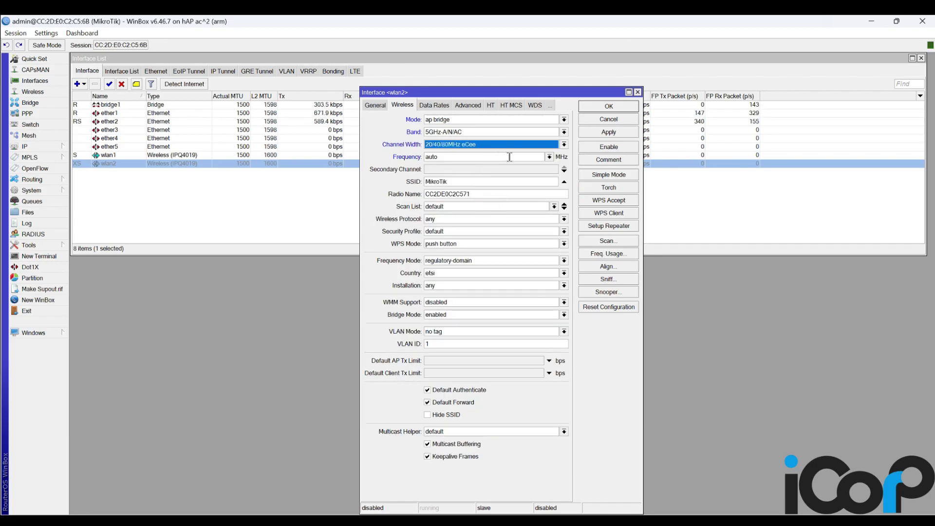
left_click(550, 158)
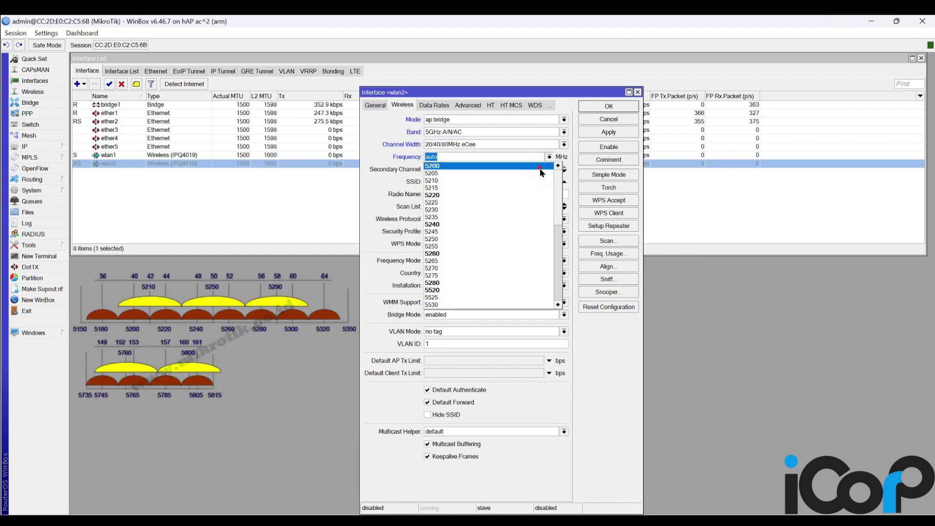
left_click(540, 168)
- Set the wlan2 SSID to MikroTik 5.8GHz and assign security profile profile1
left_click(520, 180)
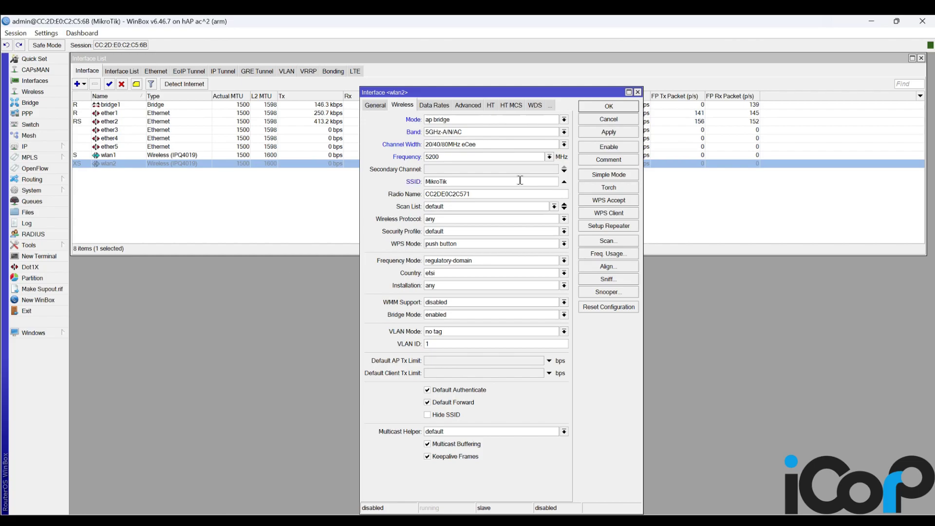
type("5.8GHz")
left_click(531, 221)
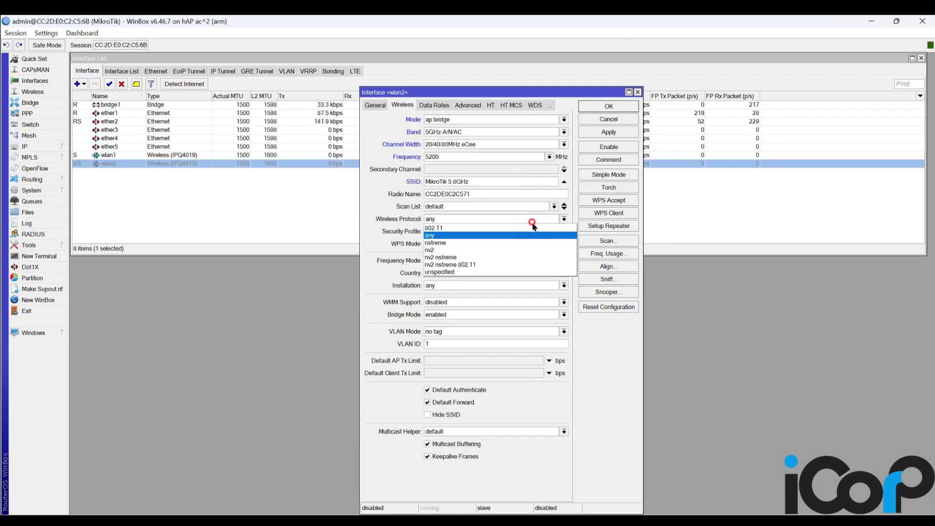
left_click(532, 222)
left_click(532, 222)
left_click(532, 222)
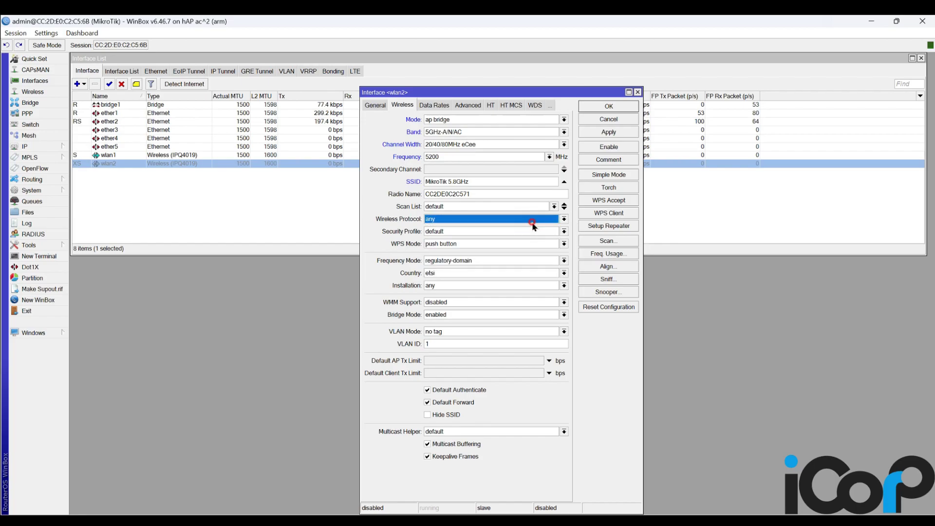
left_click(527, 232)
left_click(506, 246)
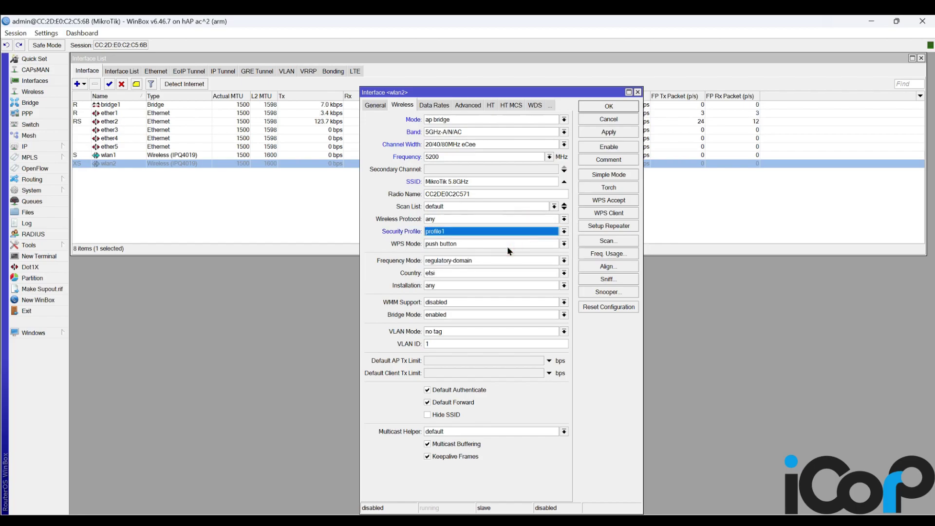
- Apply the wlan2 wireless settings, enable the interface, and close its settings
left_click(619, 134)
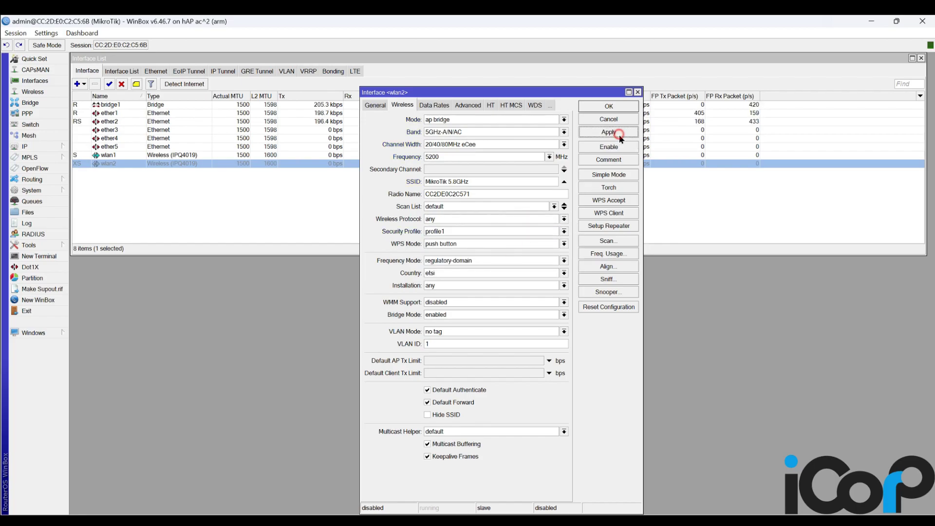
left_click(609, 146)
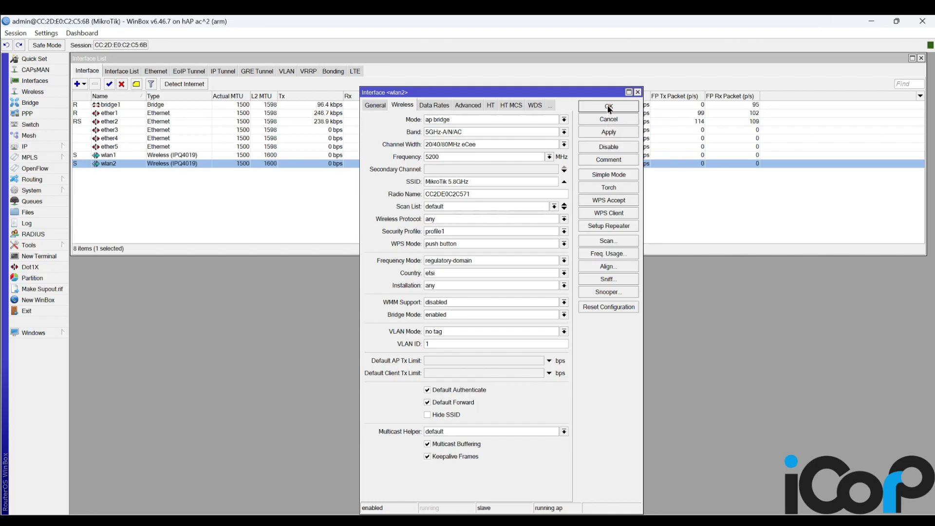
left_click(608, 106)
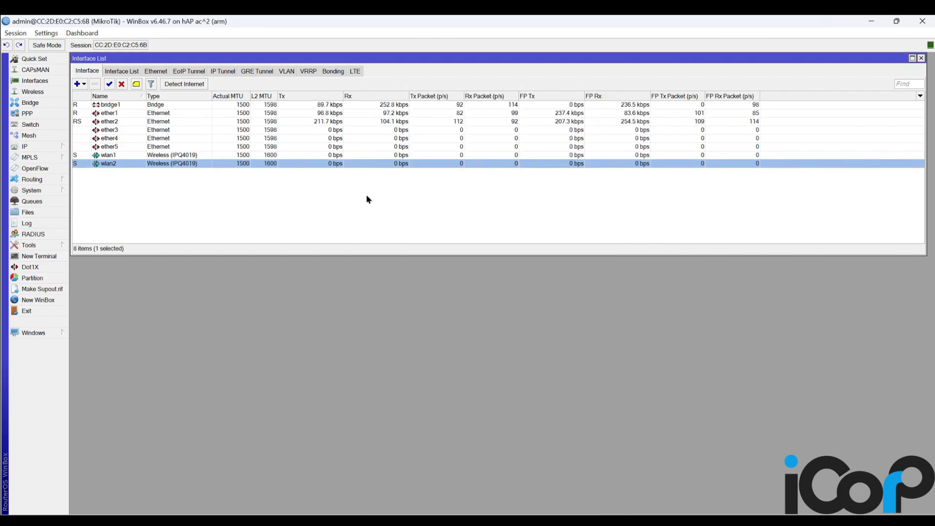
- Connect the computer to the MikroTik 2.4GHz Wi-Fi network by entering its network security key
key("super+a")
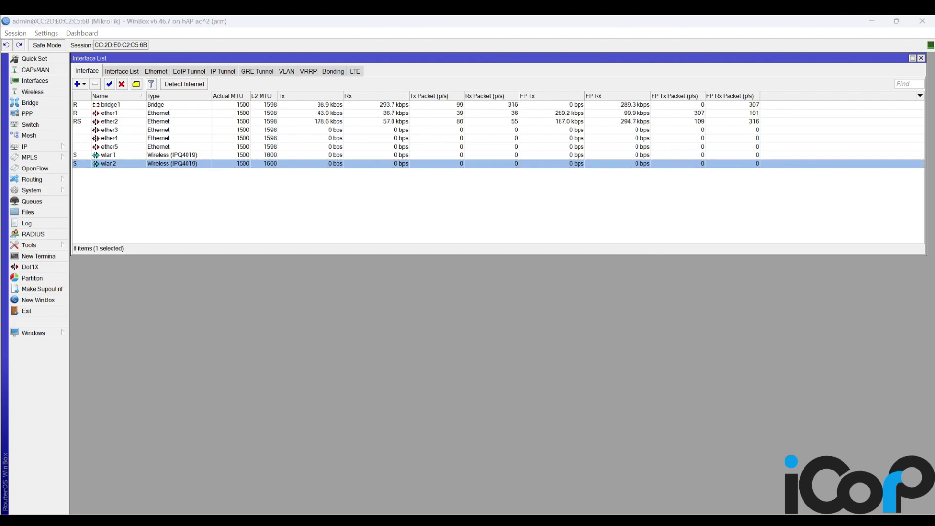
left_click(786, 320)
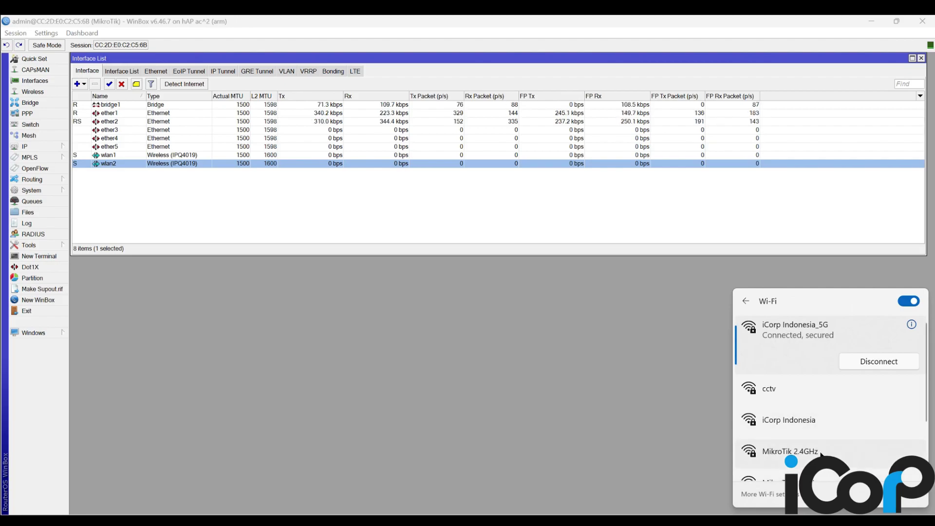
scroll(803, 419, "down", 3)
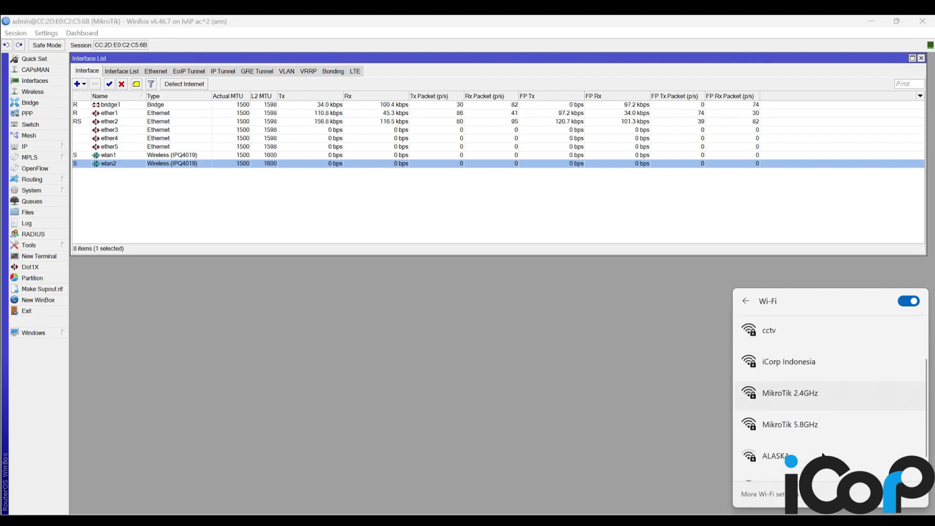
left_click(790, 384)
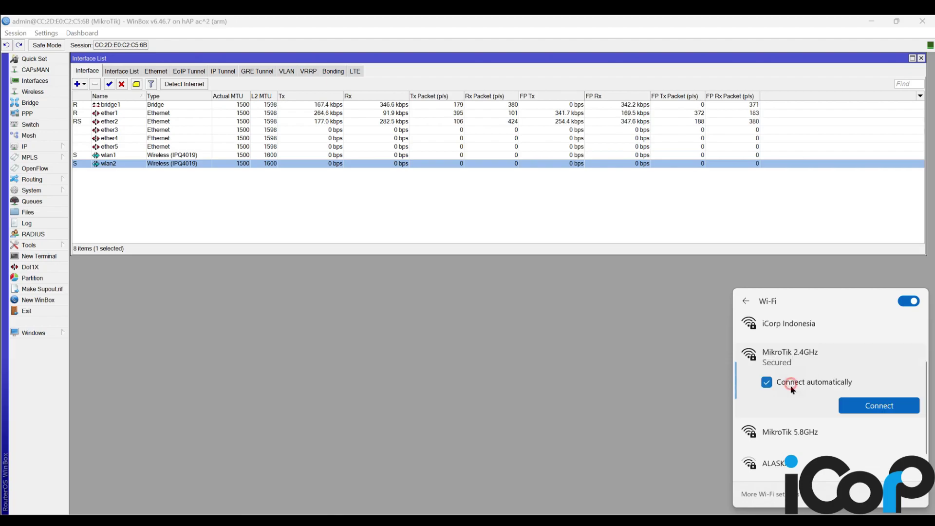
left_click(859, 405)
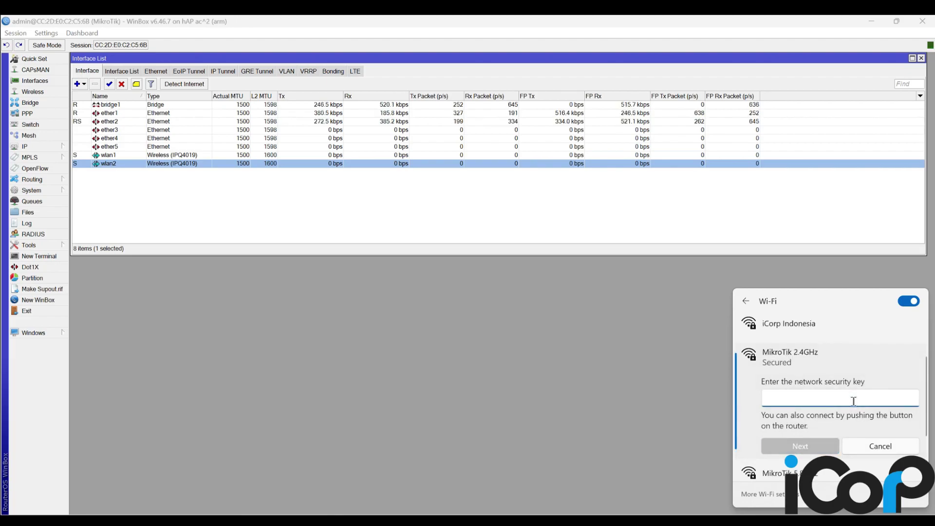
type("*********")
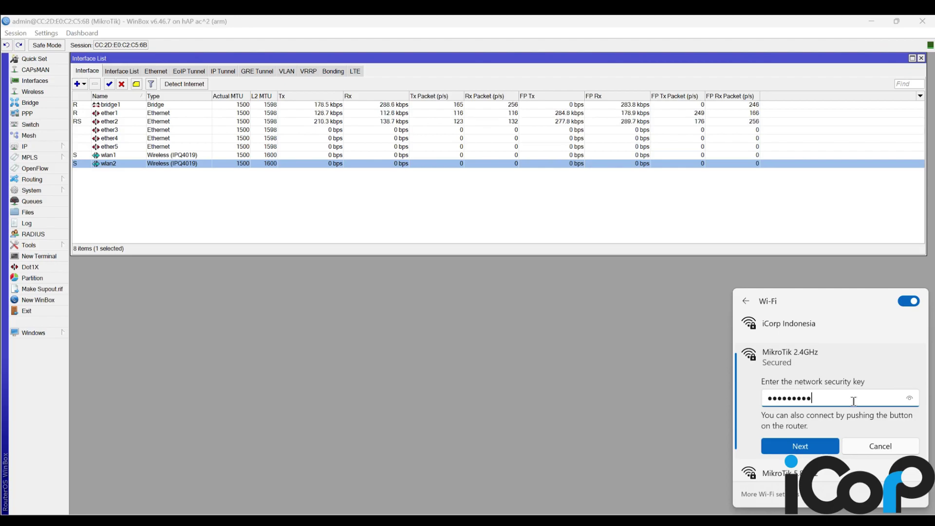
key("Return")
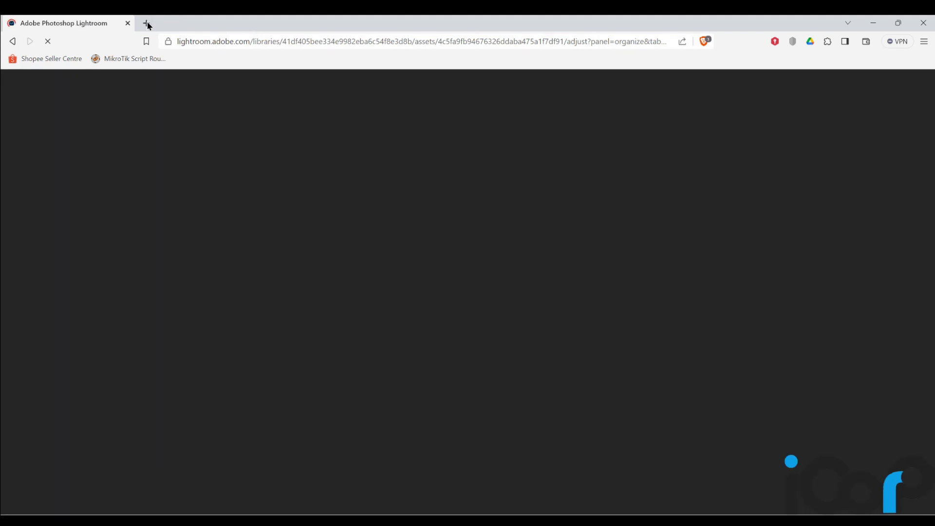
- Switch to the browser, replace the Lightroom tab with a new one, and load YouTube to test the internet connection
left_click(146, 22)
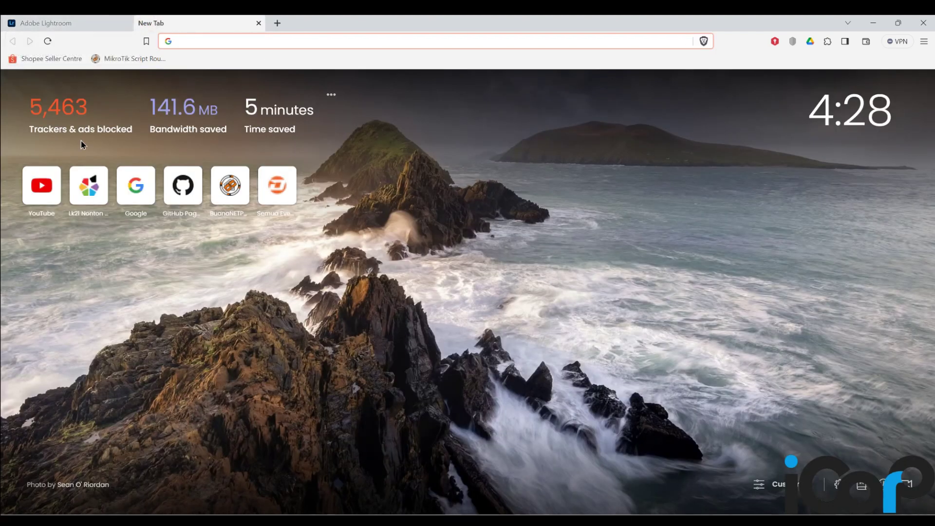
left_click(127, 23)
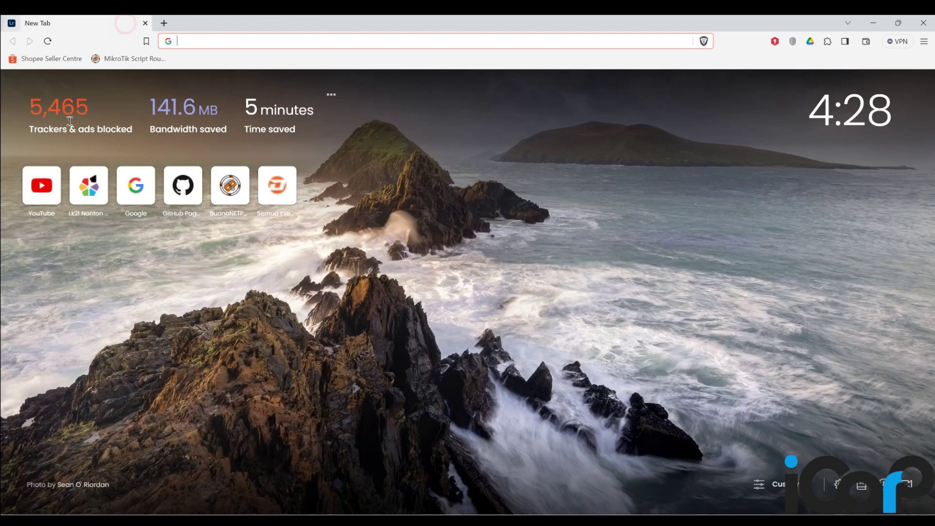
left_click(43, 187)
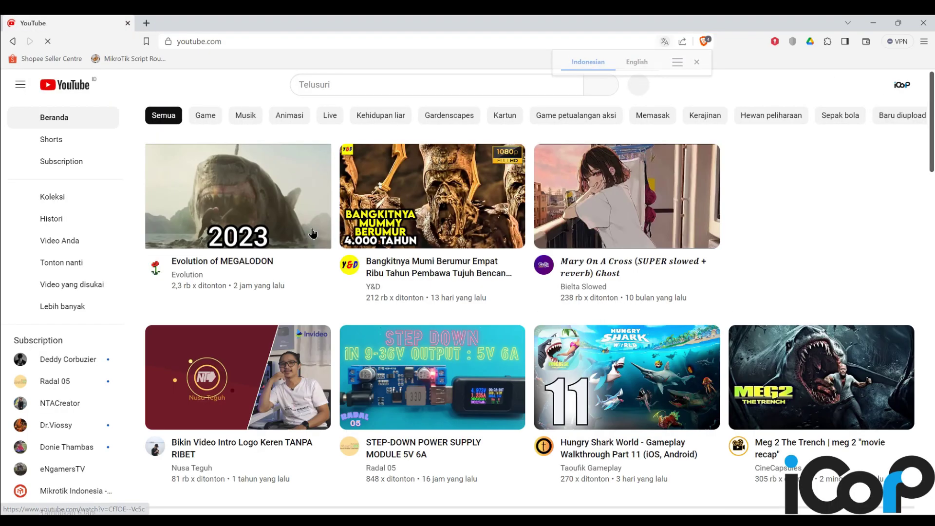
mouse_move(460, 397)
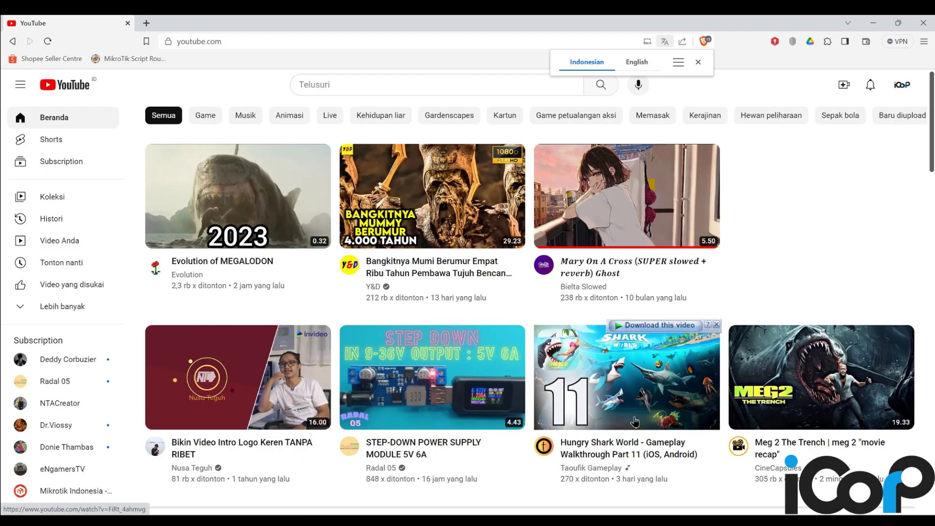
left_click(587, 460)
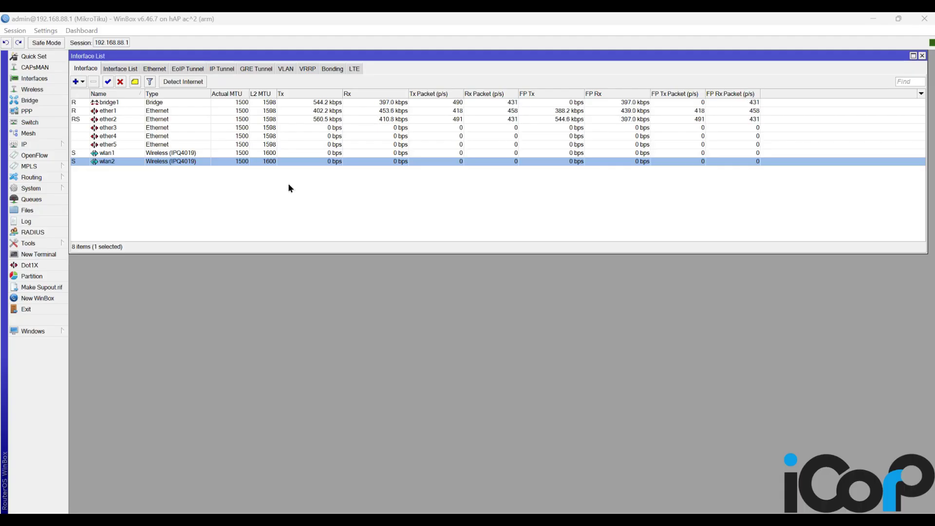
- Open the router's system clock settings and check the time, date and time zone
left_click(51, 187)
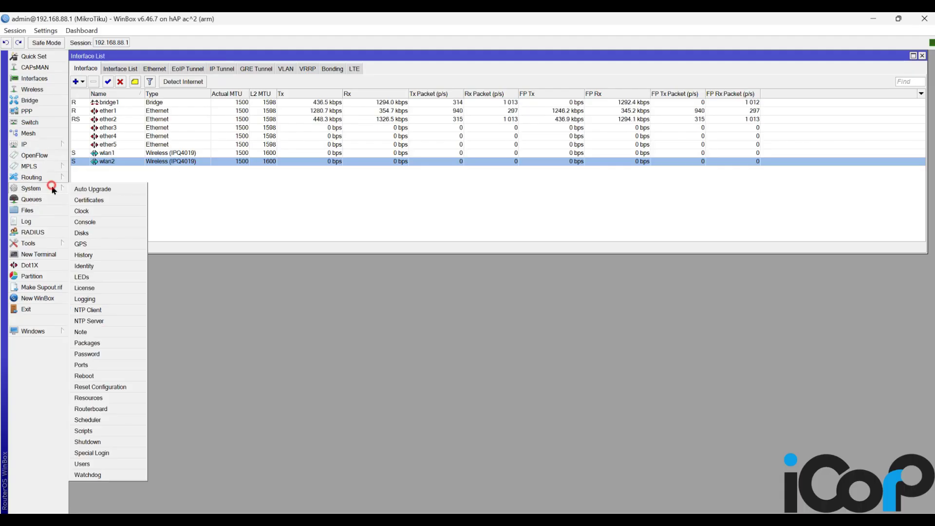
left_click(83, 210)
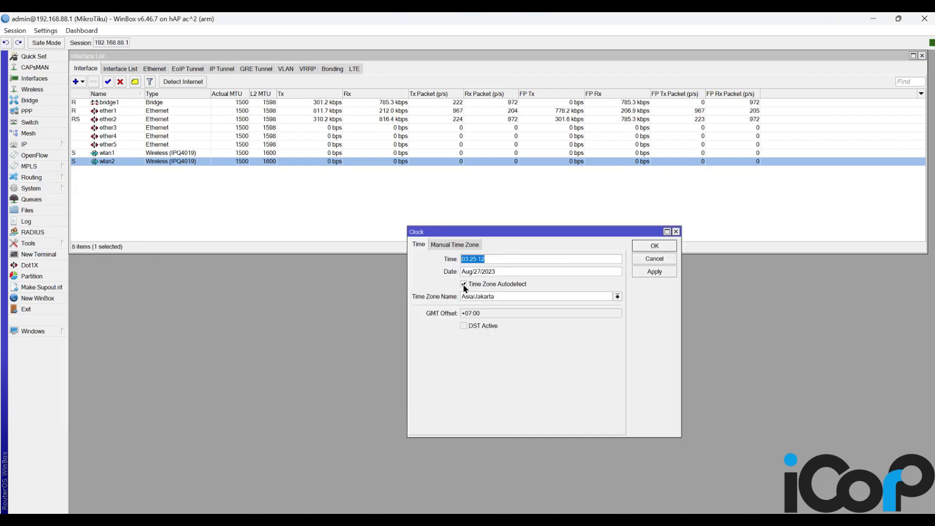
left_click(497, 298)
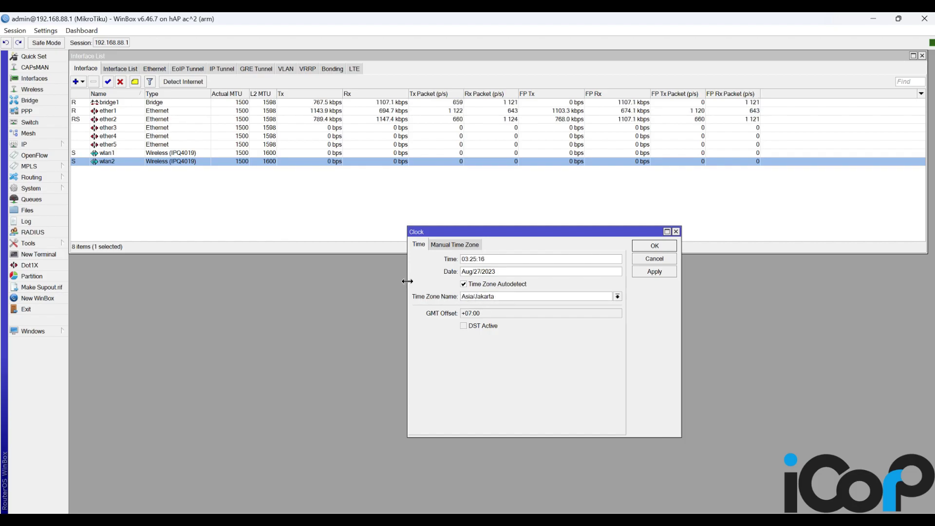
- Enable the NTP client and set its primary NTP server to 111.92.175.248, copied from the Notepad++ note
left_click(65, 244)
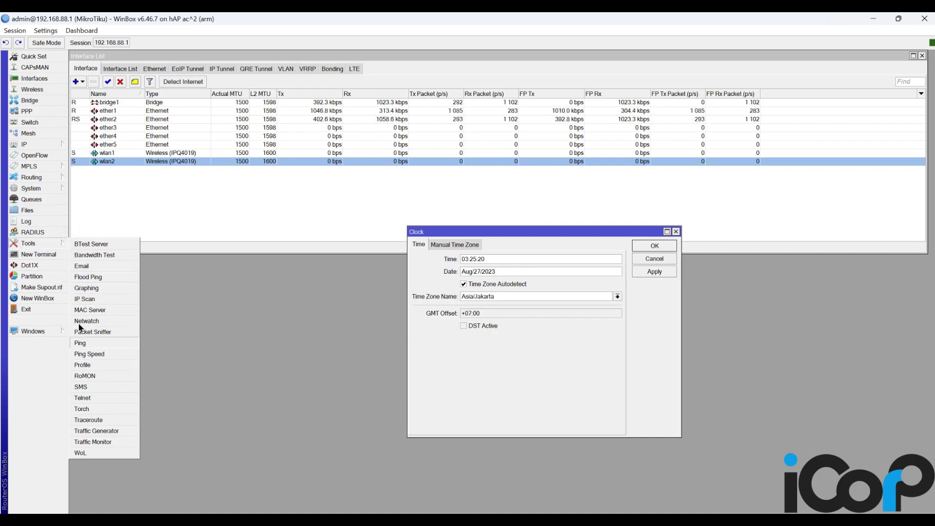
left_click(51, 186)
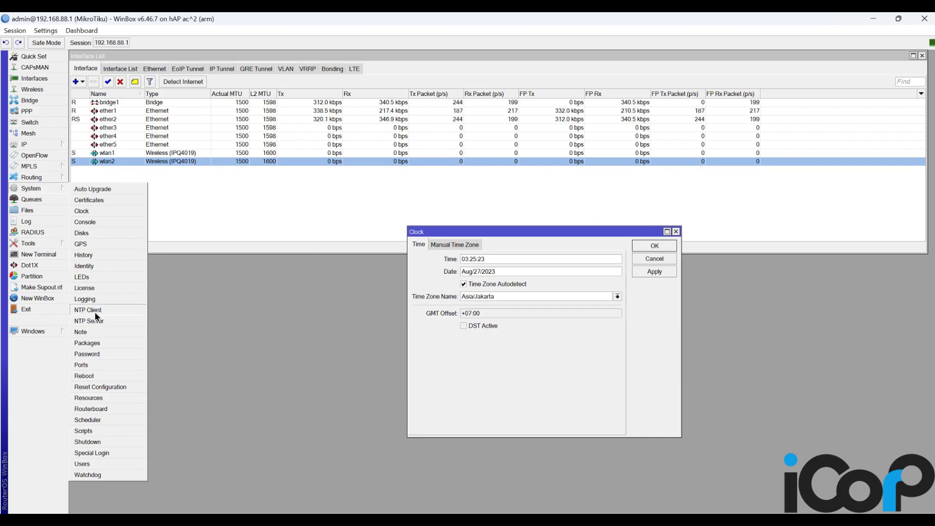
left_click(482, 257)
left_click(682, 521)
left_click(212, 314)
left_click_drag(211, 314, 140, 316)
key("ctrl+c")
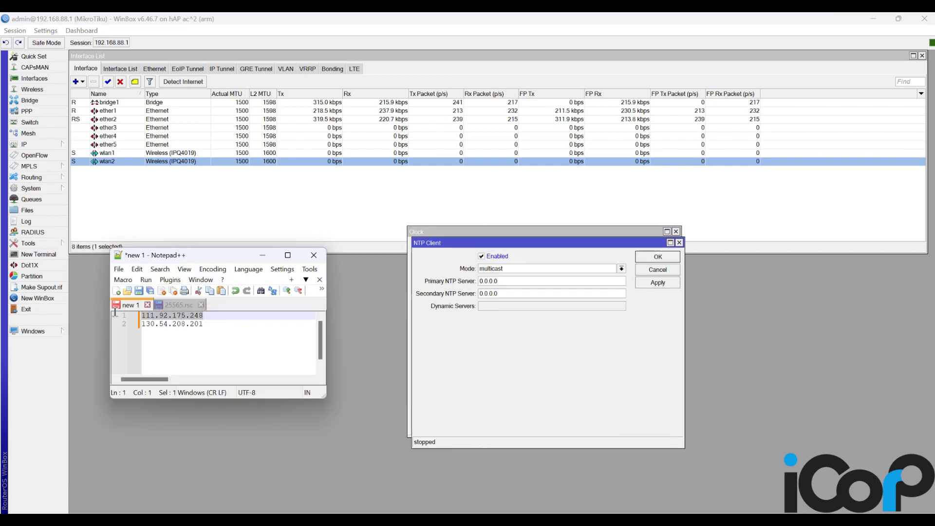
left_click(536, 282)
key("ctrl+v")
- Set the secondary NTP server to 130.54.208.201 from the Notepad++ note, then save the NTP client and clock settings
left_click(676, 512)
left_click_drag(205, 324, 122, 324)
key("ctrl+c")
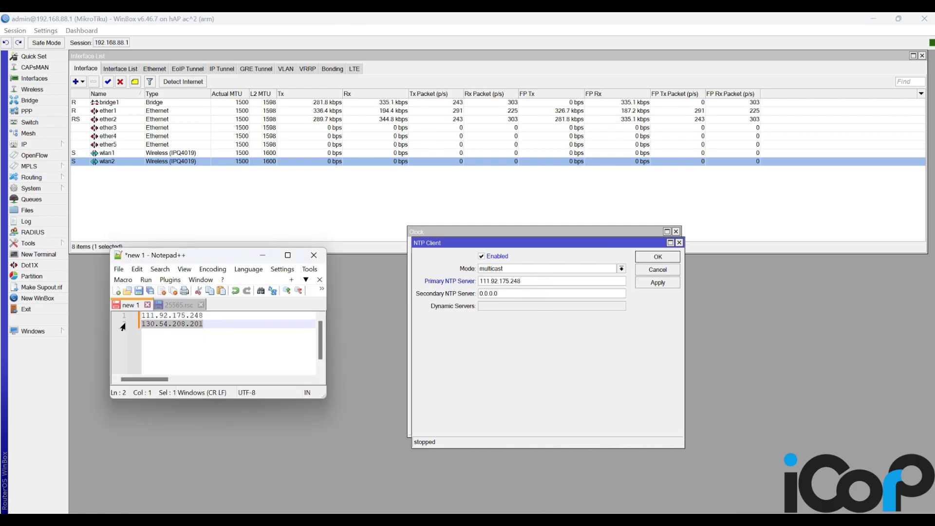
left_click(515, 293)
key("ctrl+v")
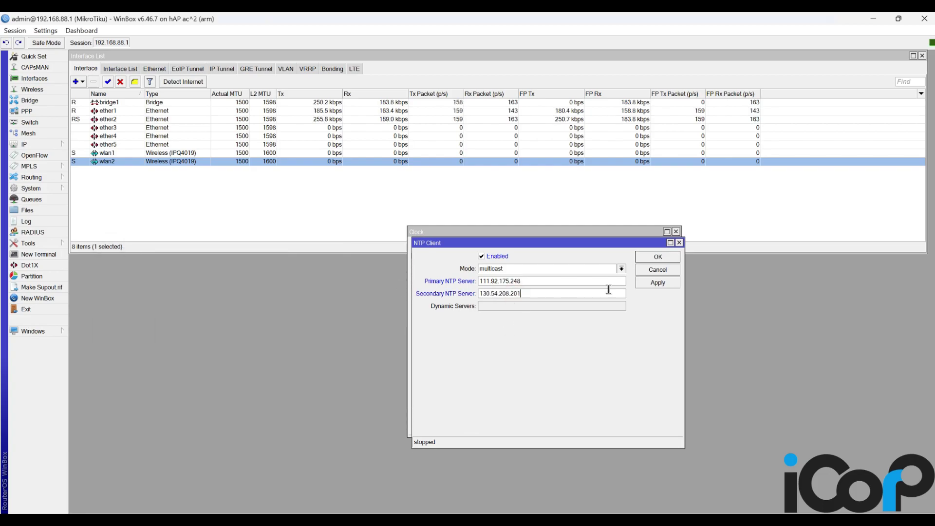
left_click(659, 259)
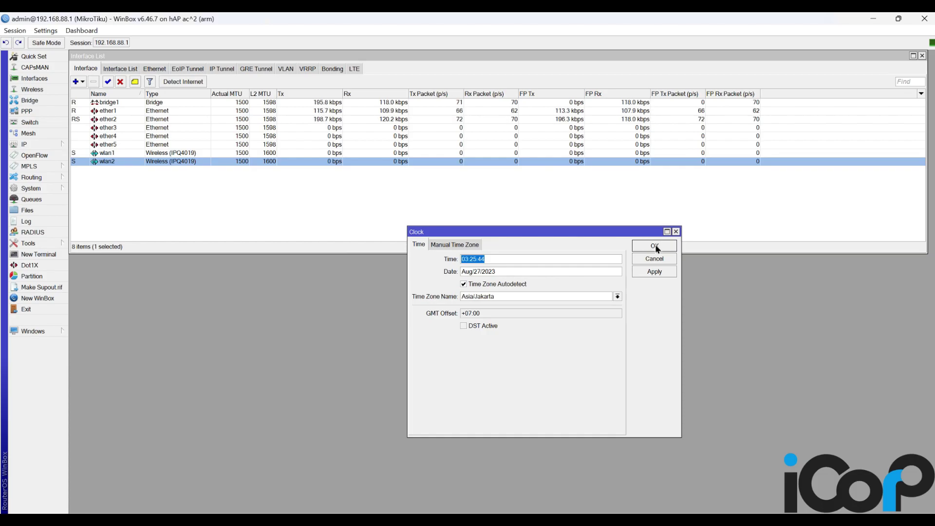
left_click(655, 244)
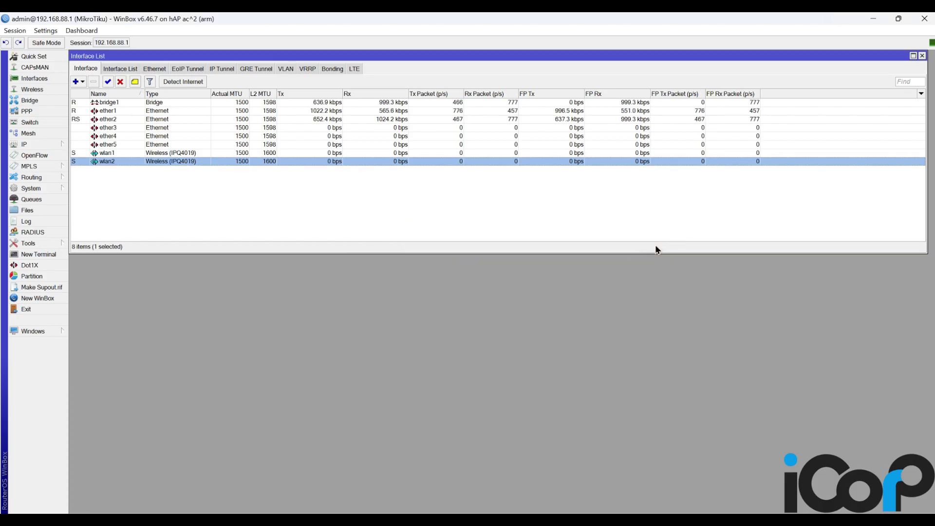
- Change the router's login password by entering and confirming a new password, leaving the old password blank
left_click(49, 187)
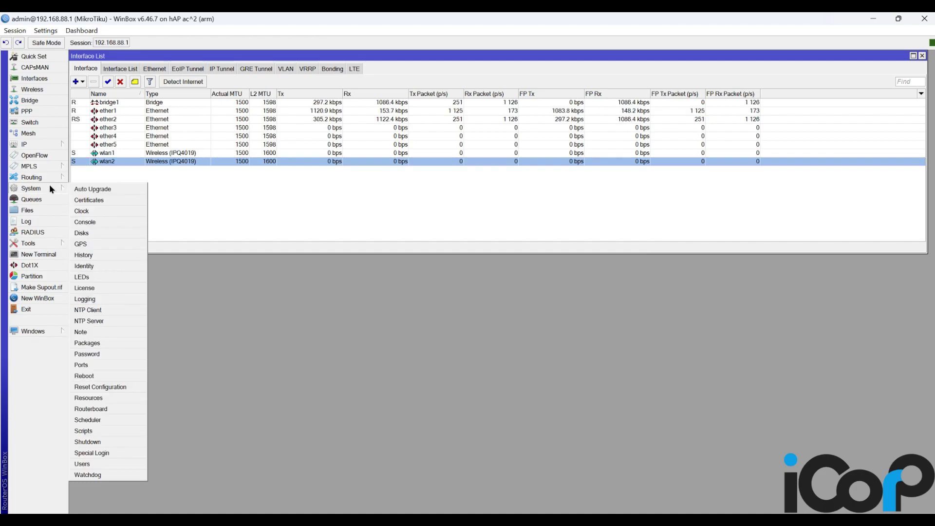
left_click(96, 353)
left_click(487, 274)
left_click(489, 286)
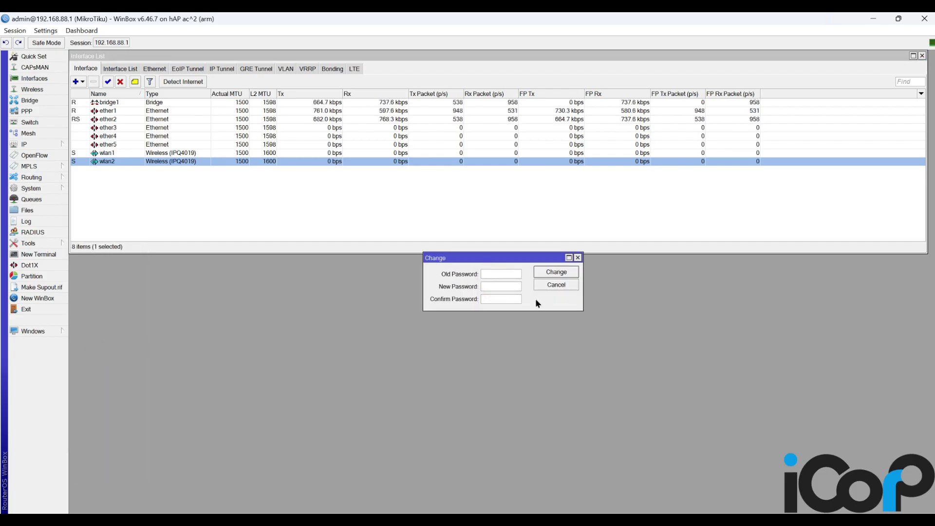
type("*******")
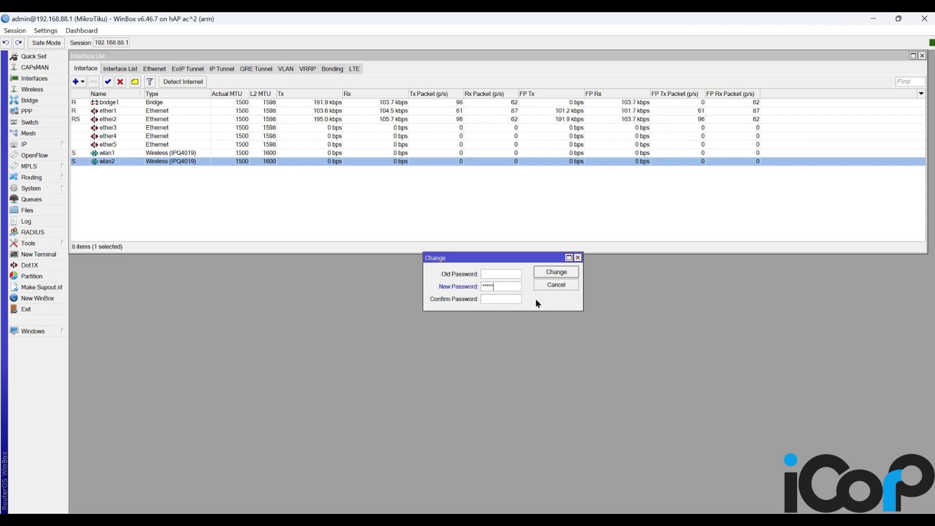
type("***")
key("Tab")
type("*****")
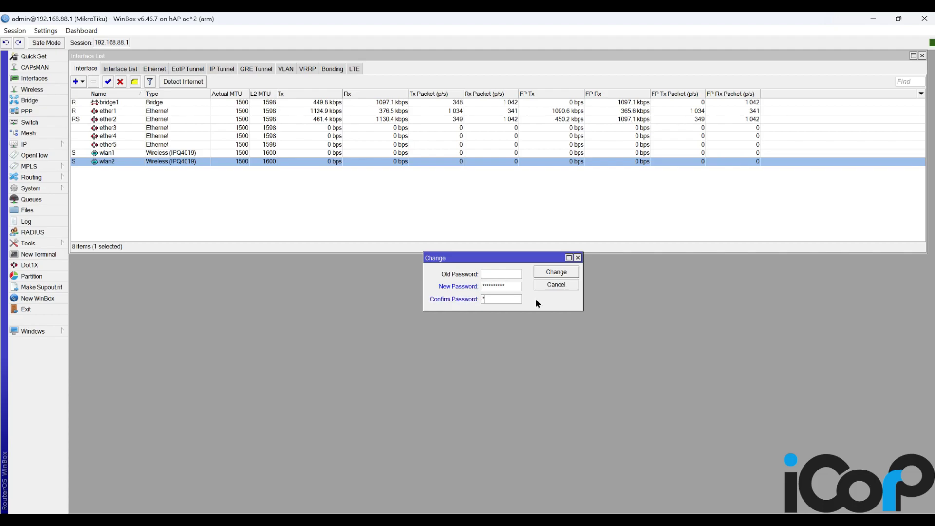
type("*****")
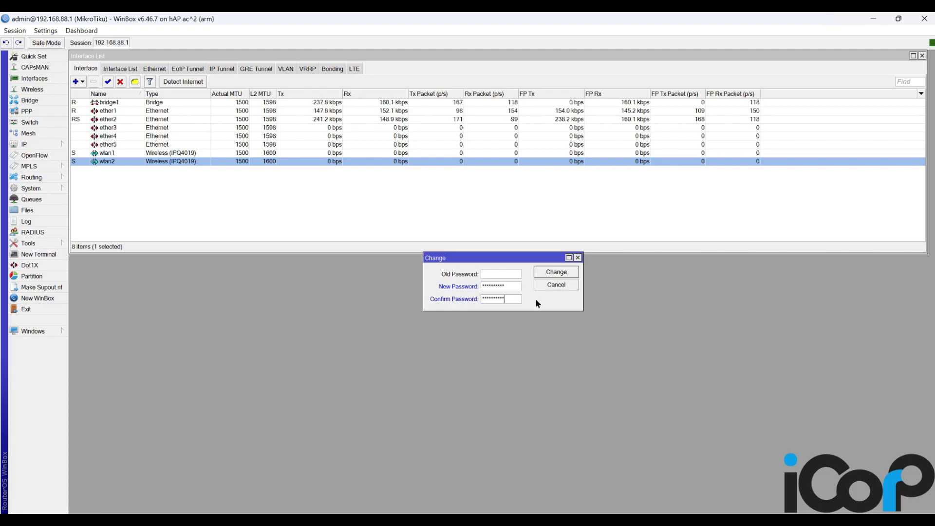
left_click(558, 268)
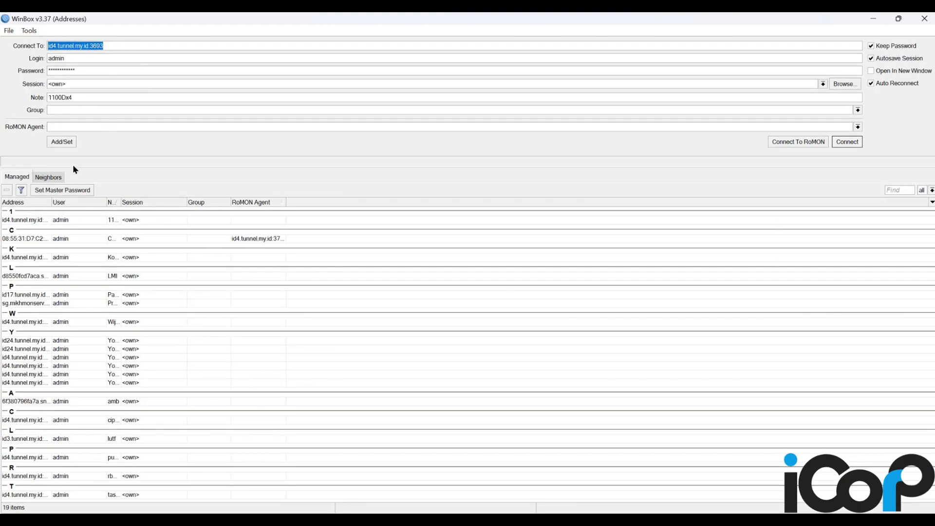
- Select the router at 192.168.88.1 among the discovered neighbors and log in with the new password
left_click(51, 178)
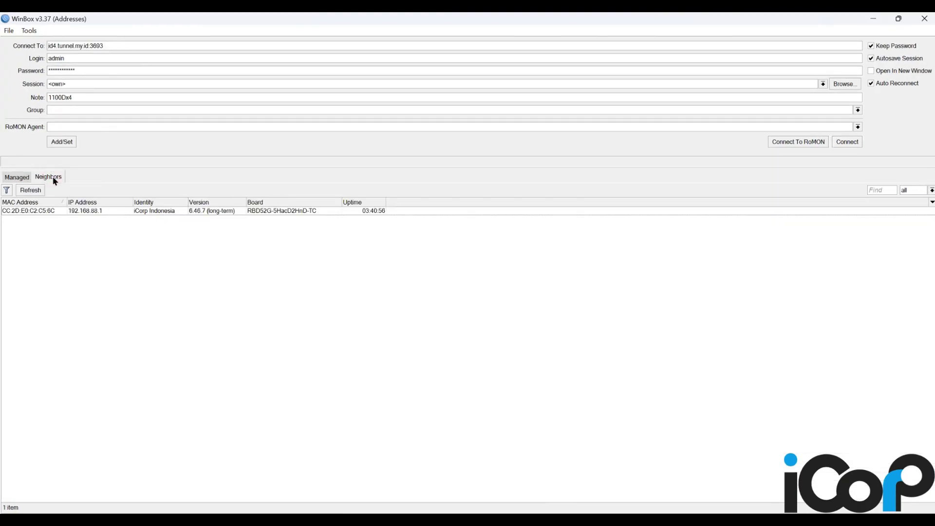
left_click(42, 212)
left_click(107, 71)
type("**********")
left_click(848, 142)
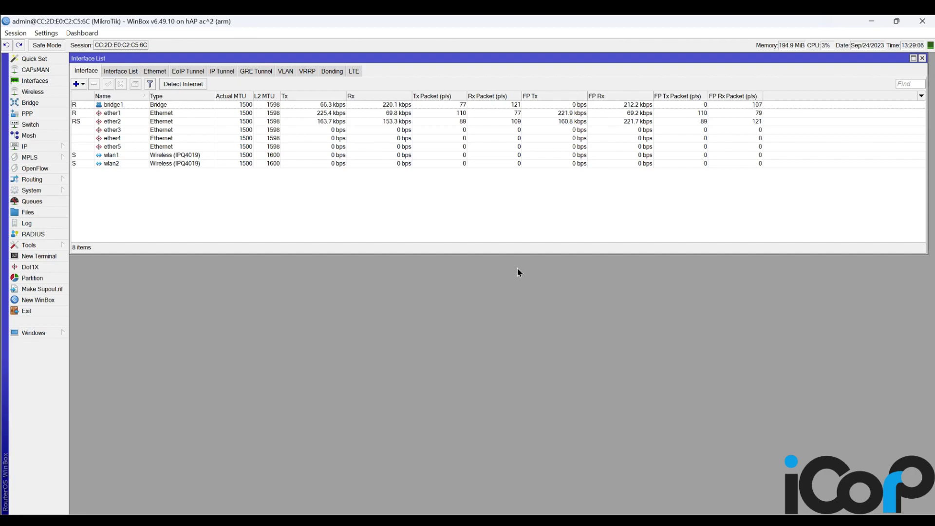
- Open the router's DHCP server and view its list of client leases
left_click(56, 148)
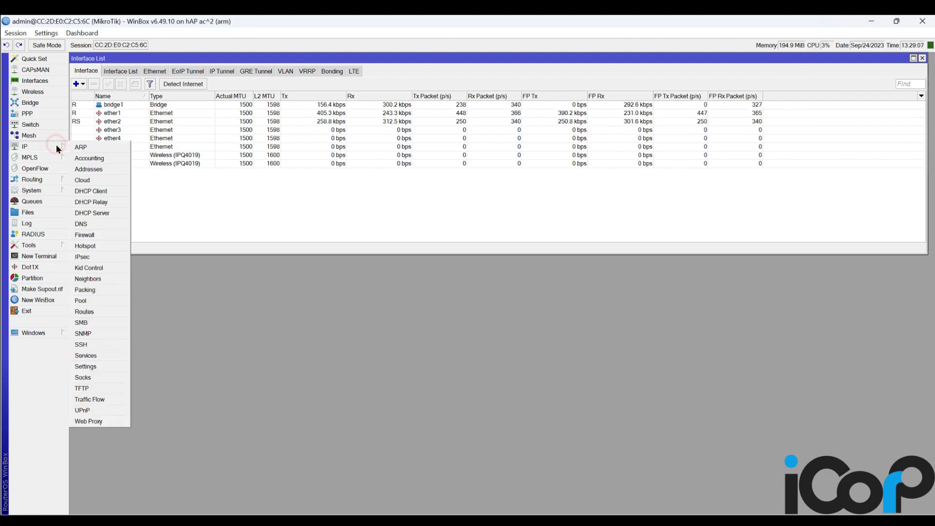
left_click(101, 212)
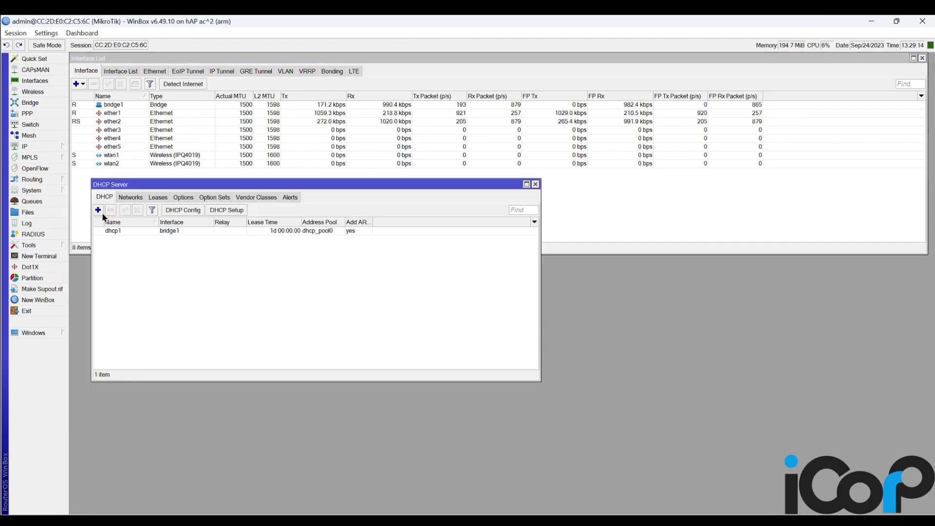
left_click(158, 197)
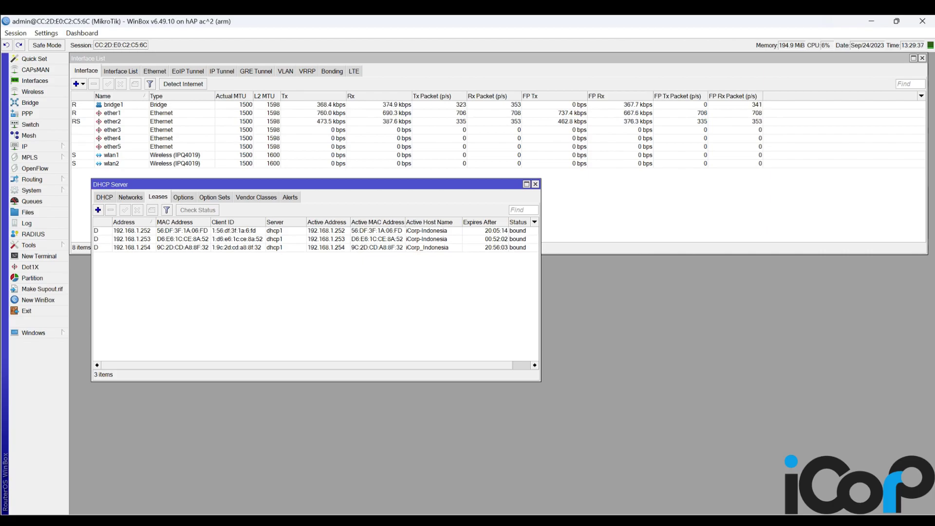
- Switch to the Windows network settings and view the Ethernet adapter's connection details to check its IPv4 address
key("super+a")
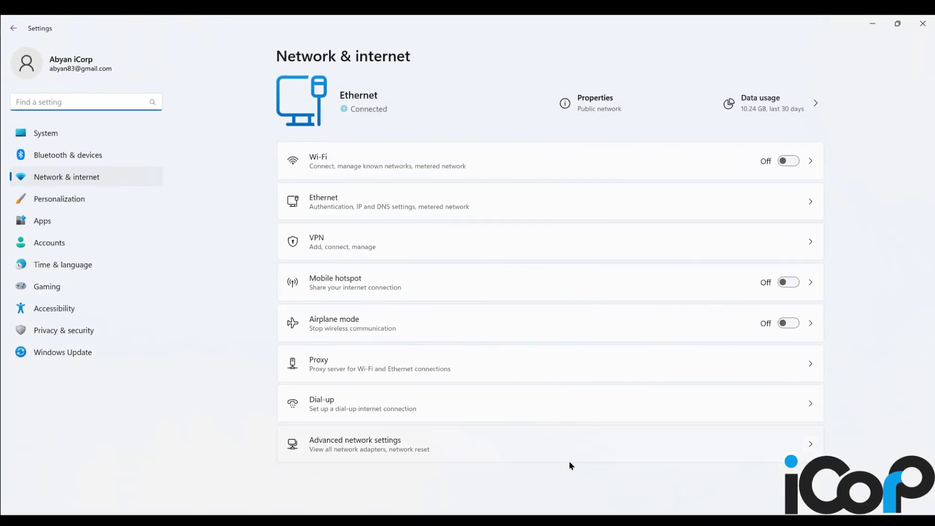
left_click(380, 446)
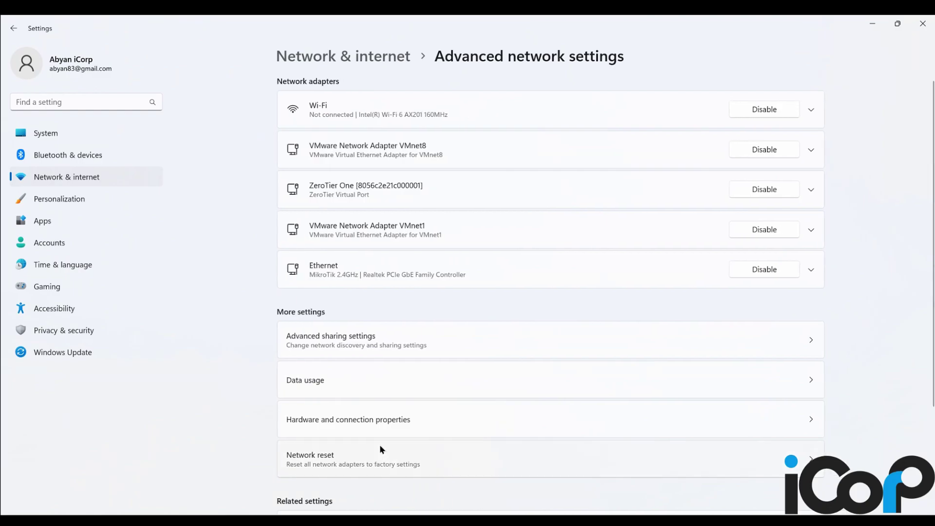
scroll(382, 448, "down", 3)
left_click(370, 400)
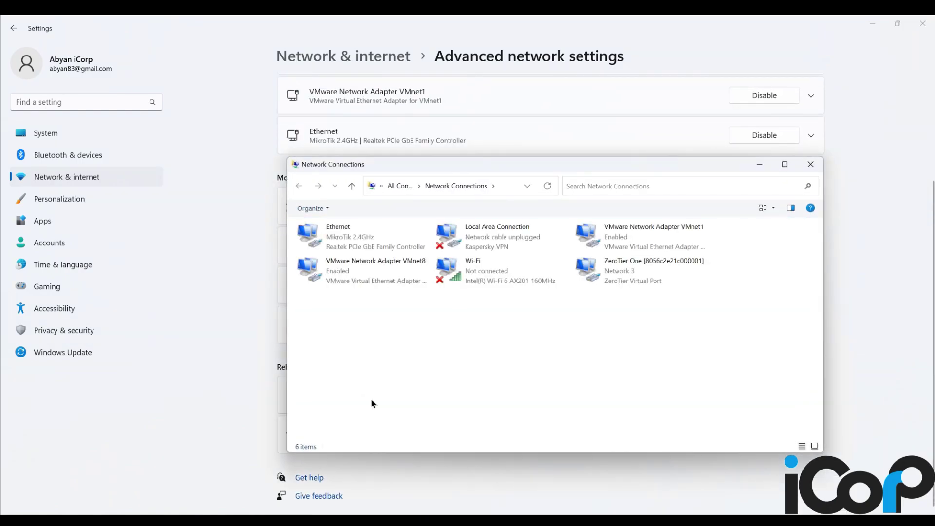
left_click(345, 245)
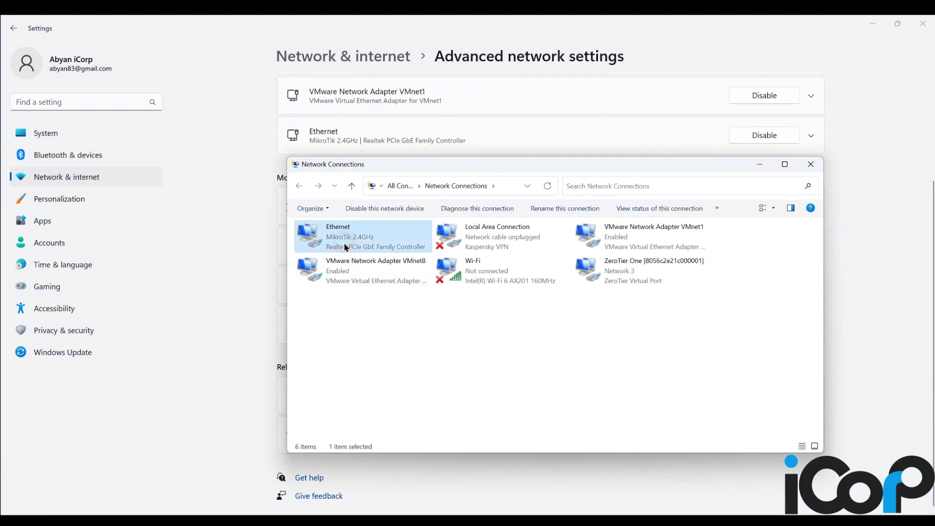
double_click(344, 245)
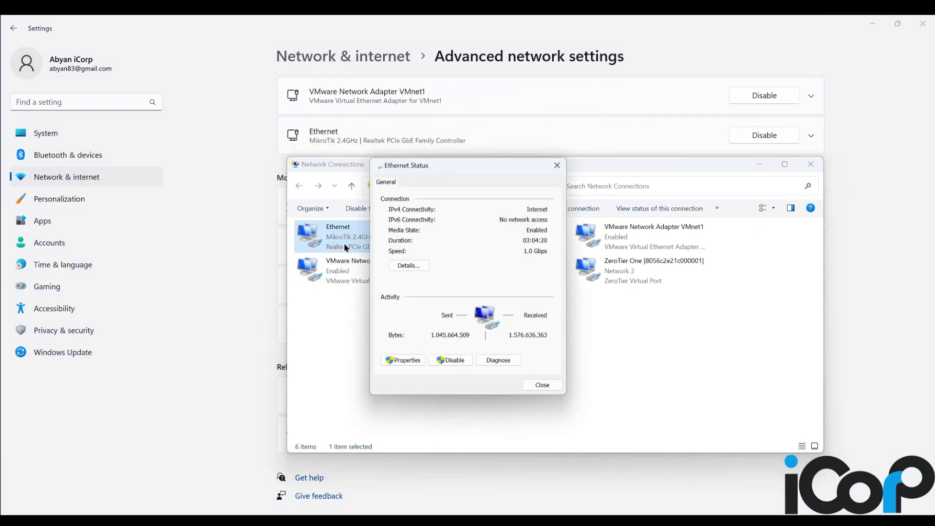
left_click(406, 265)
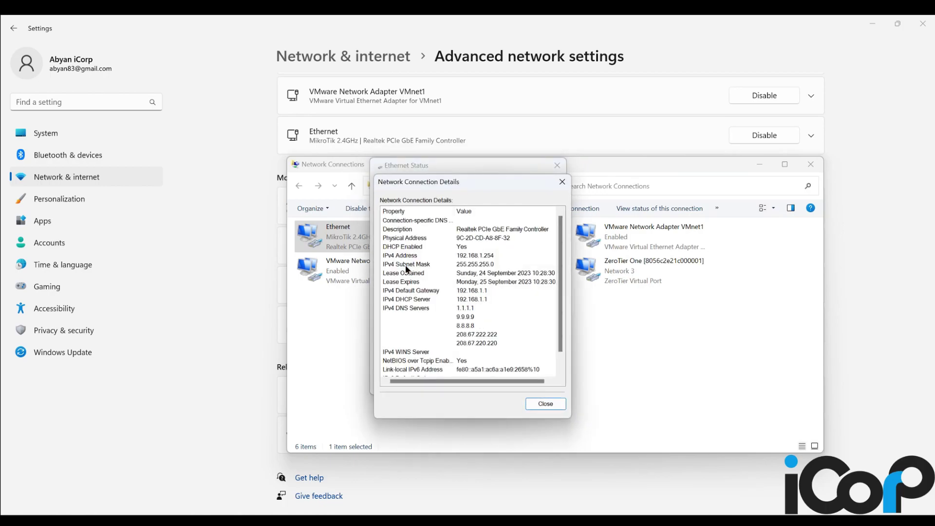
left_click(457, 255)
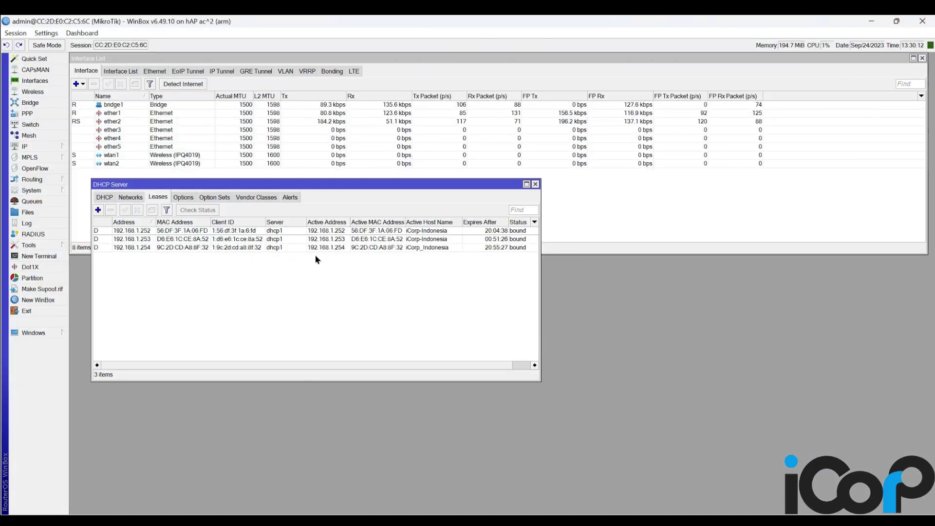
- Back in WinBox, start a new simple queue for the laptop's DHCP lease and set its target to 192.168.1.254
left_click(143, 248)
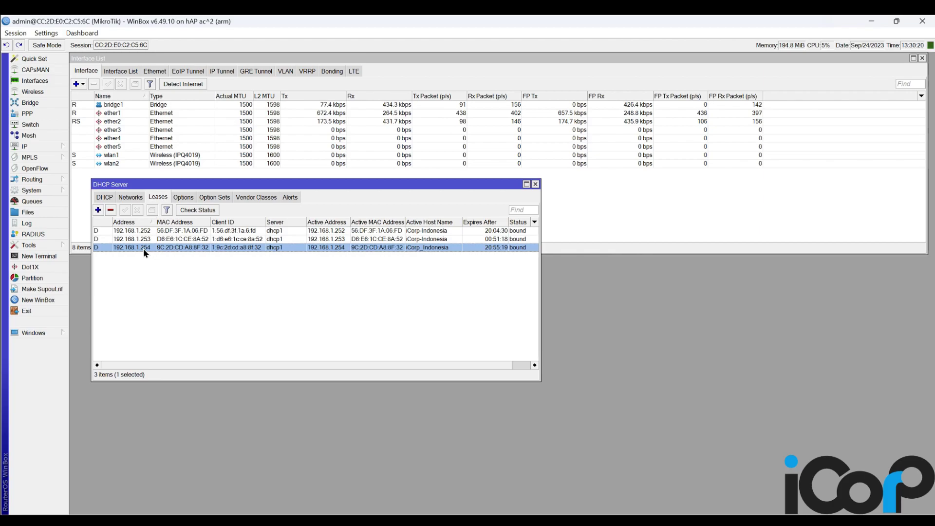
left_click(34, 201)
left_click_drag(144, 234, 276, 287)
left_click(207, 313)
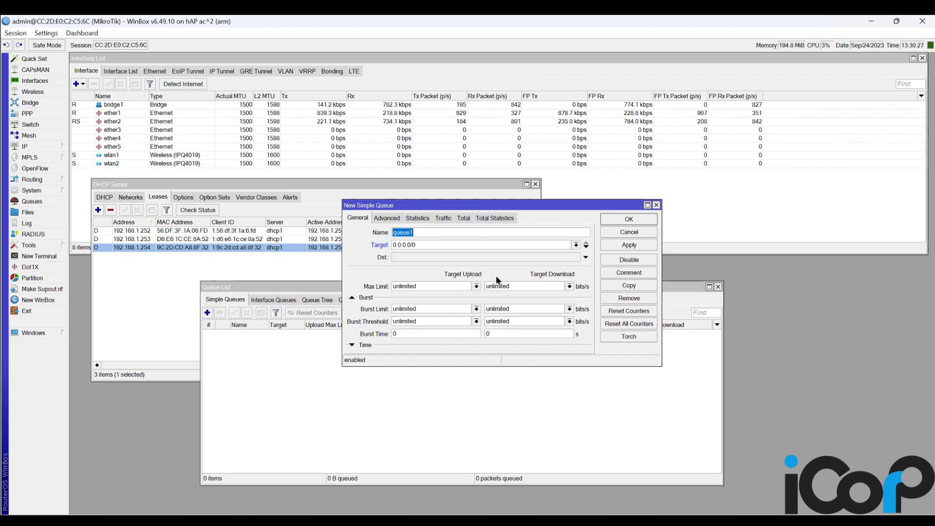
type("192.1")
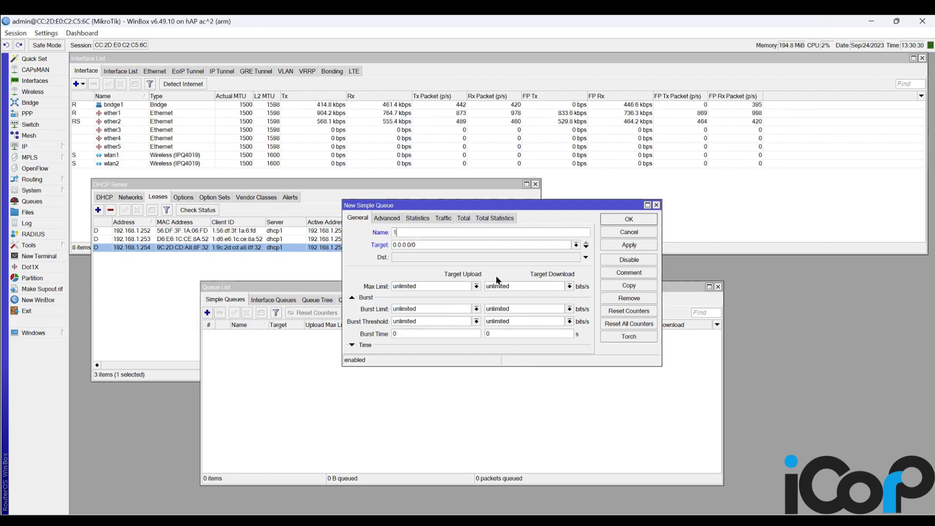
type("6")
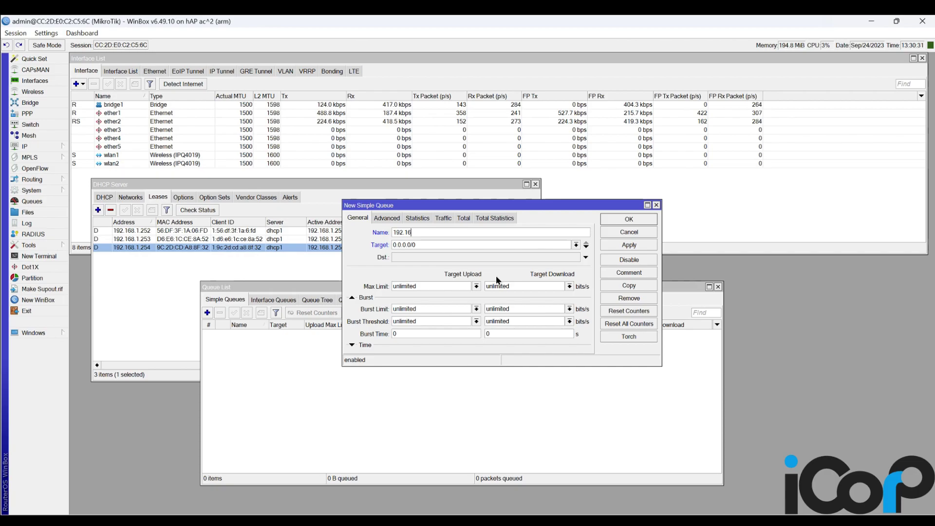
type("8.1.254")
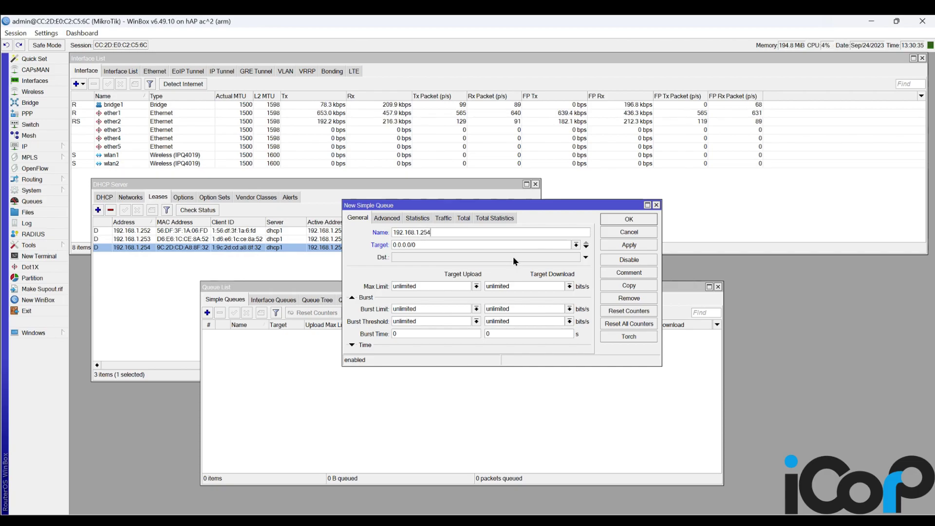
left_click(440, 231)
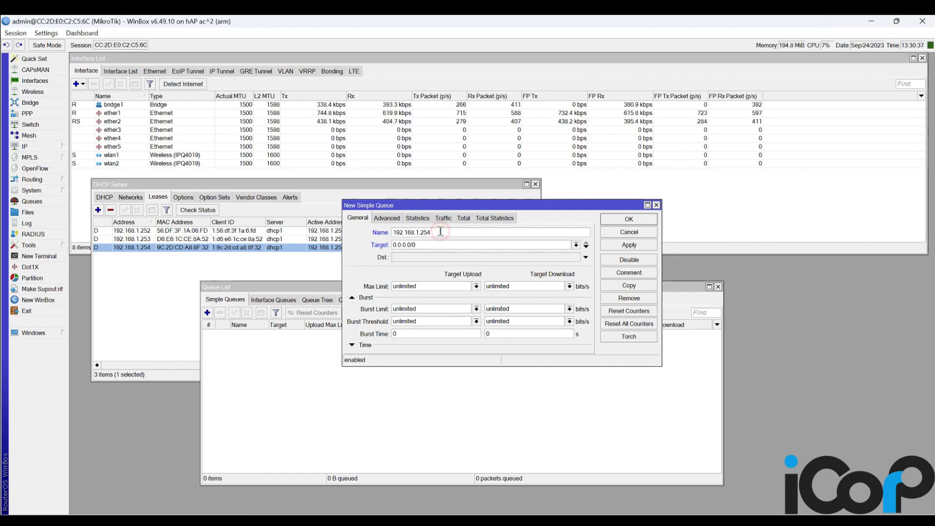
double_click(441, 232)
left_click_drag(425, 245, 374, 243)
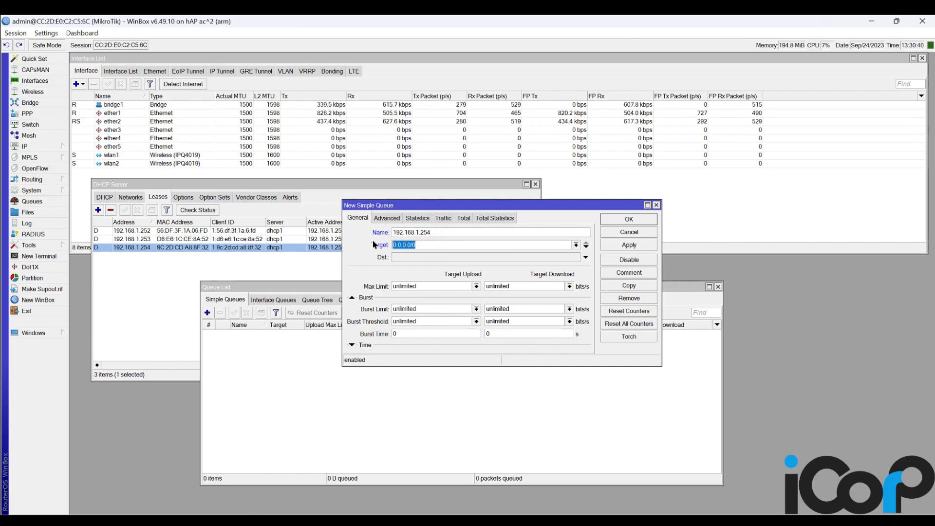
- Name the new simple queue "Laptop Lan"
double_click(441, 232)
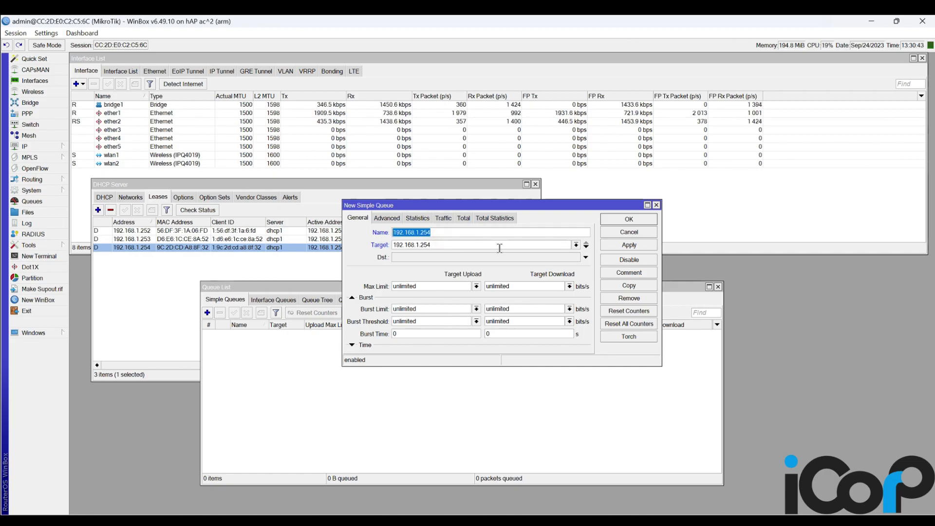
type("Laptop")
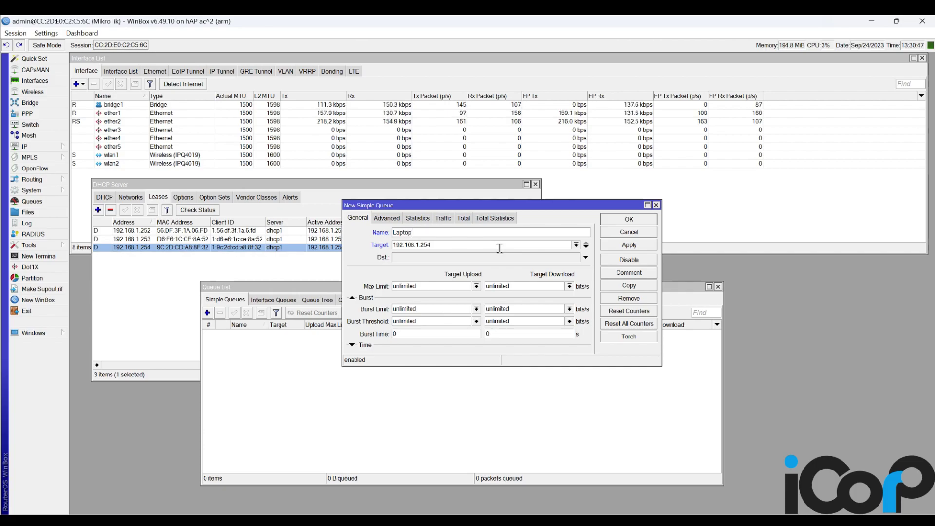
type(" Lan")
- Set the queue's maximum upload and download limits to 5M each and save the queue
left_click(434, 285)
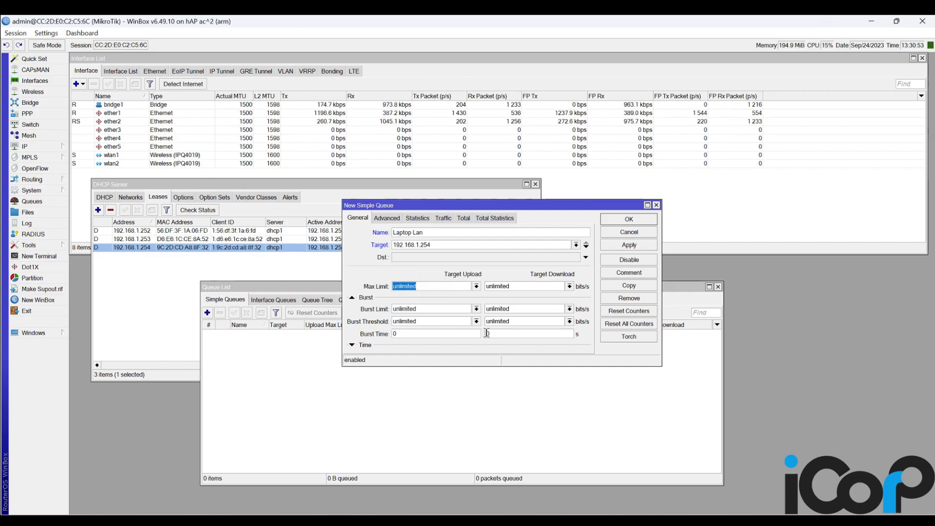
type("5M")
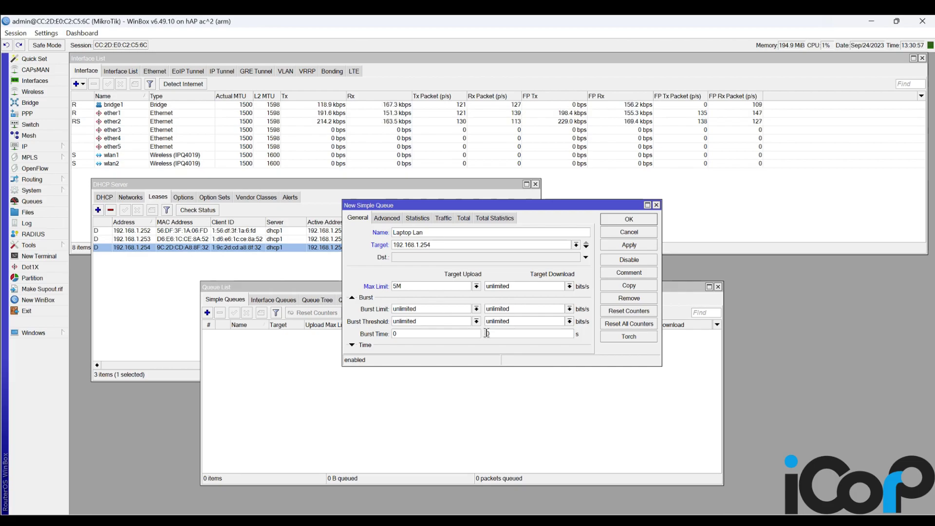
type("5")
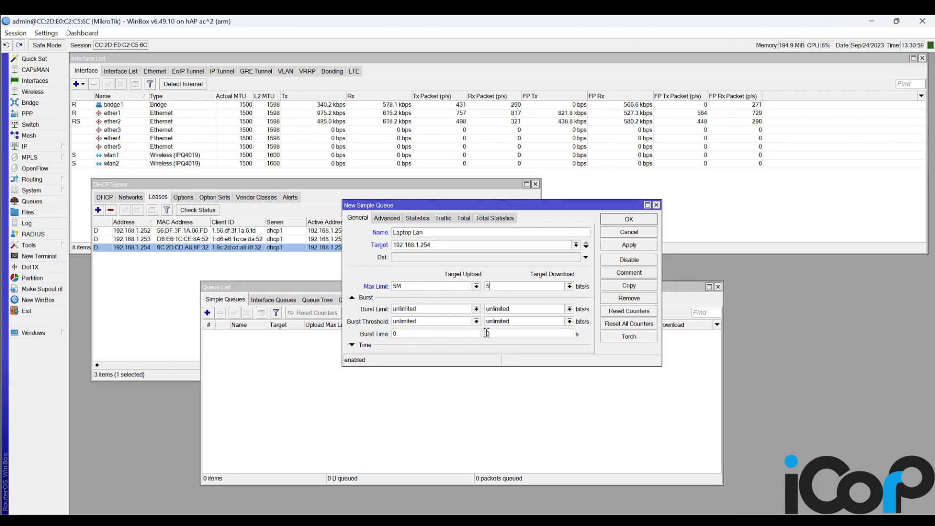
type("M")
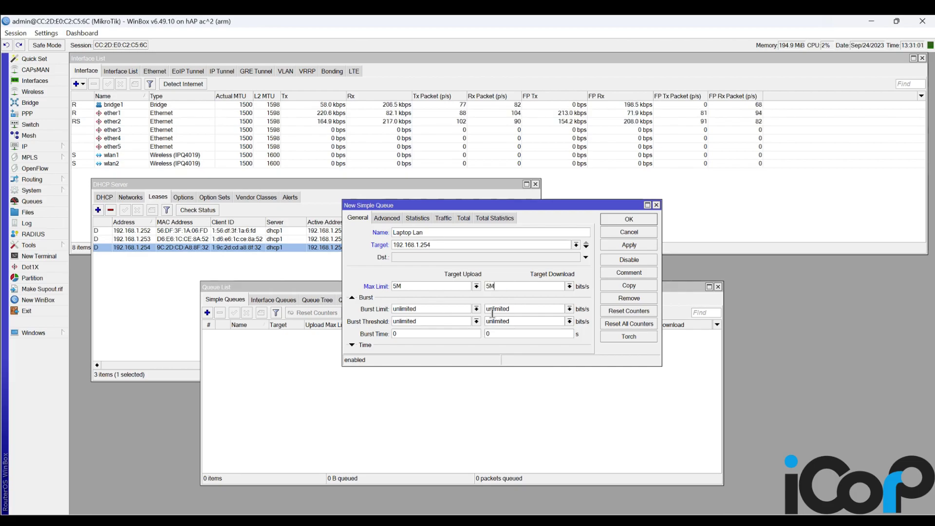
left_click(623, 220)
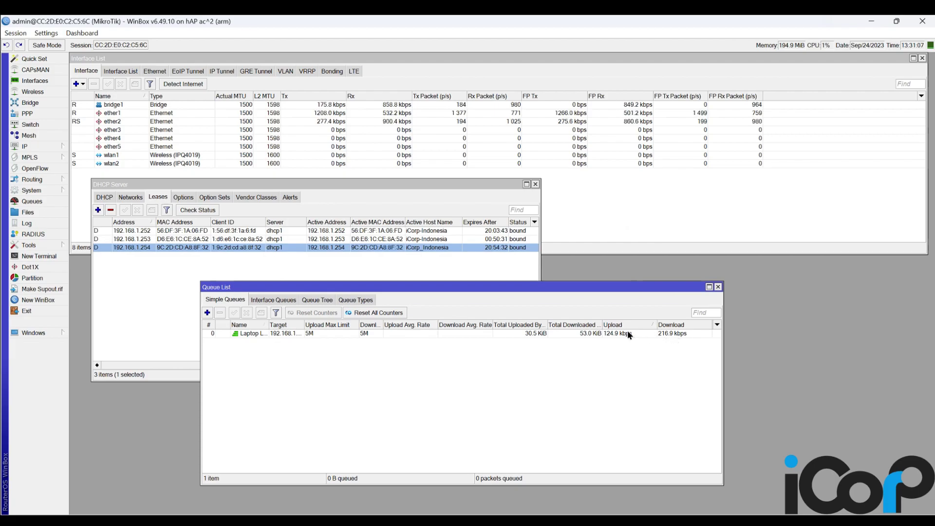
- Open YouTube in the browser and tile it beside WinBox, arranging the queue list so its traffic rates are readable
left_click_drag(568, 285, 456, 264)
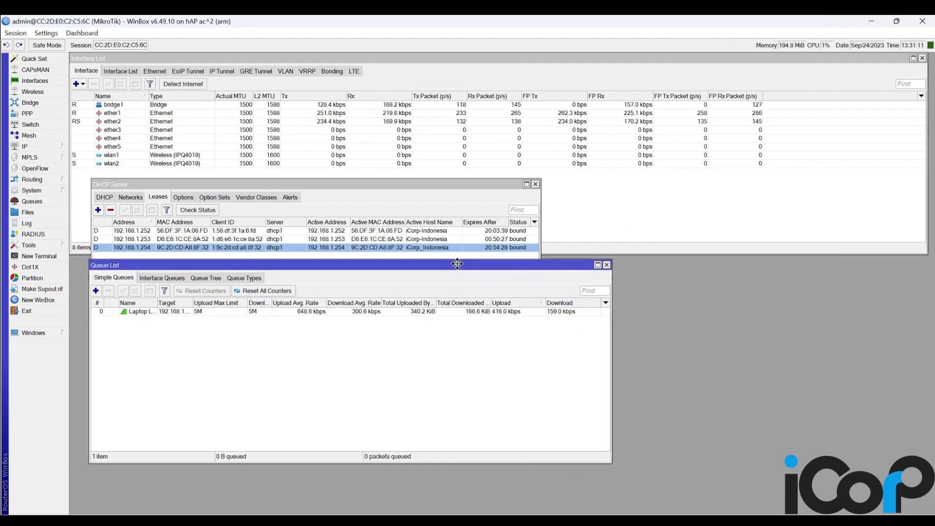
left_click(419, 521)
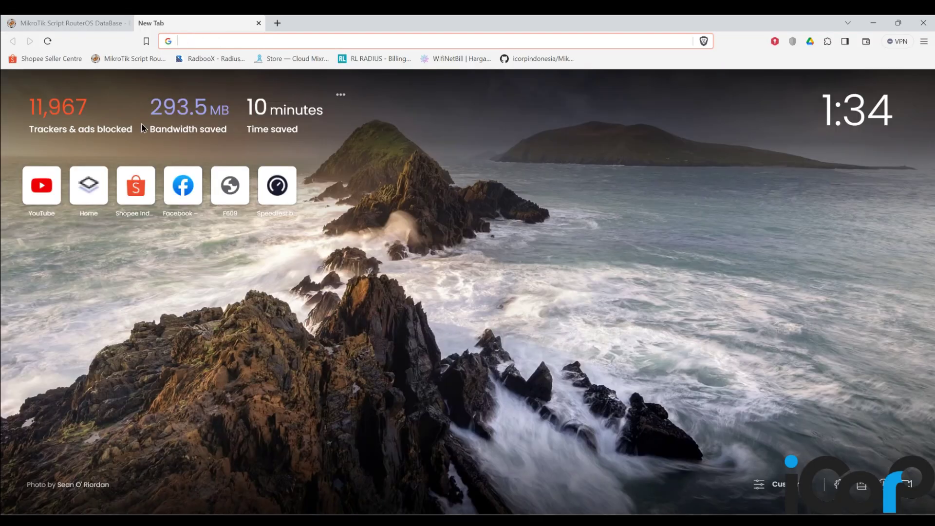
left_click(46, 192)
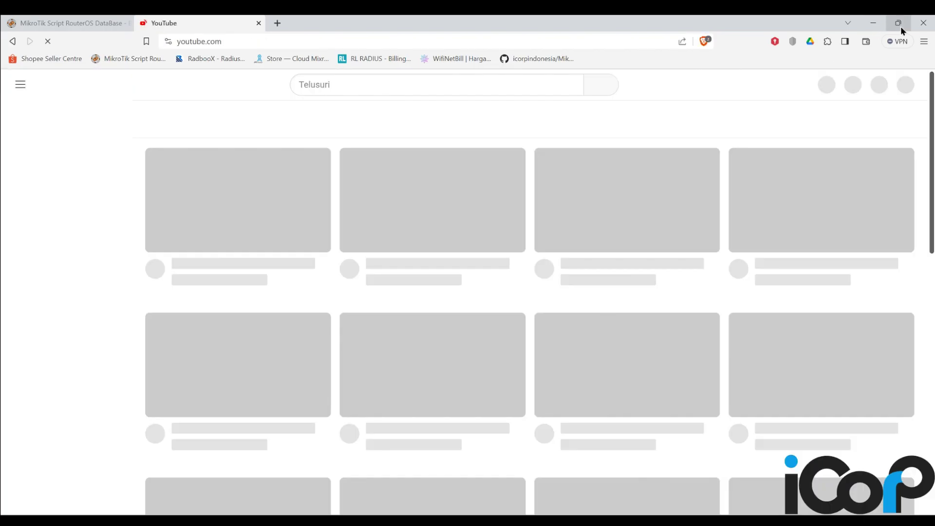
mouse_move(901, 26)
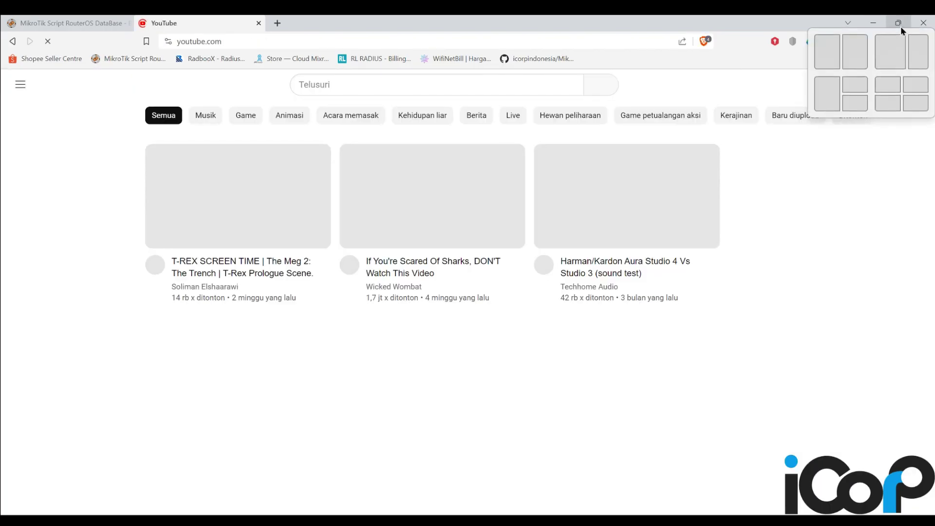
left_click(856, 46)
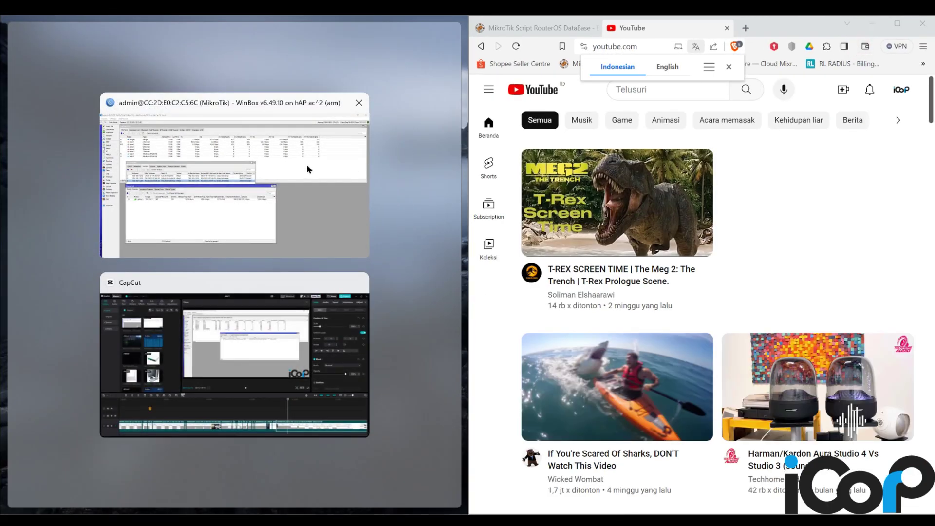
left_click(324, 165)
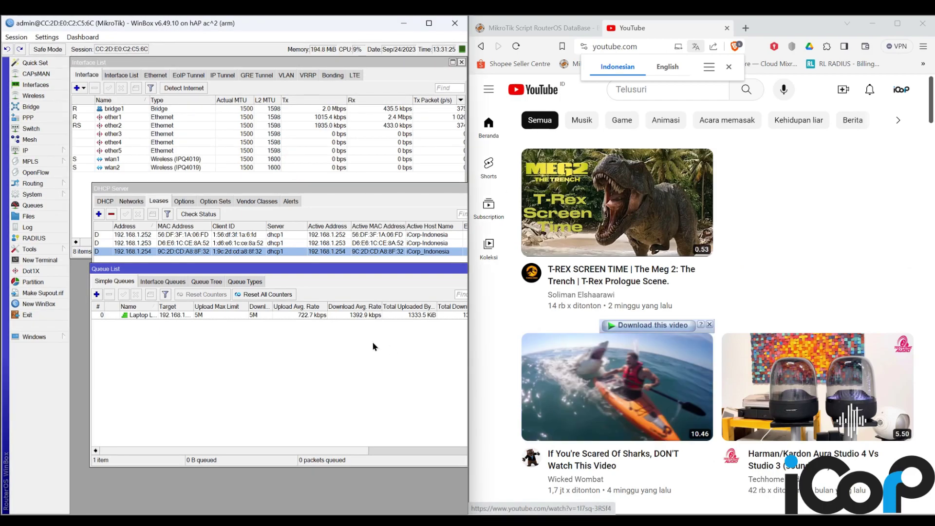
left_click_drag(146, 272, 128, 271)
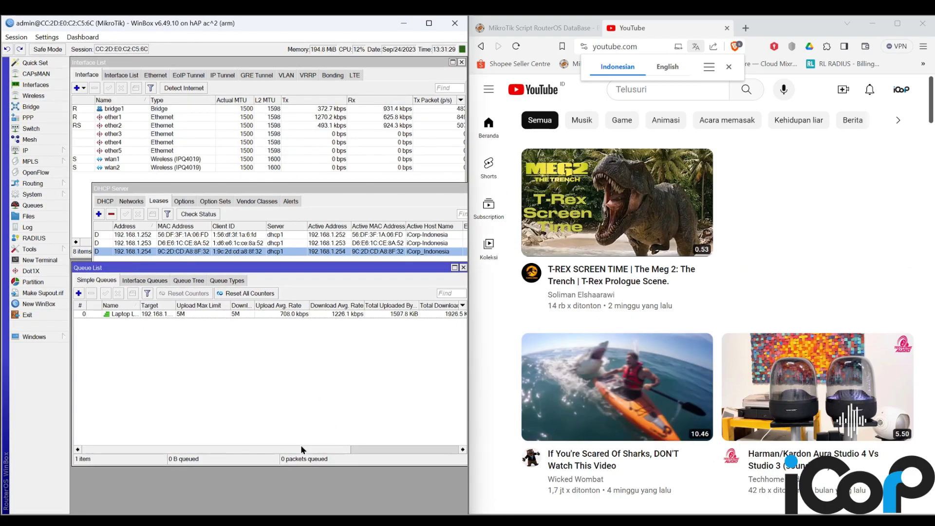
left_click_drag(305, 449, 316, 449)
- Play the YouTube video "Udang Raksasa Disalahpahami sebagai Lobster" and monitor the Laptop Lan queue's traffic
scroll(808, 404, "down", 5)
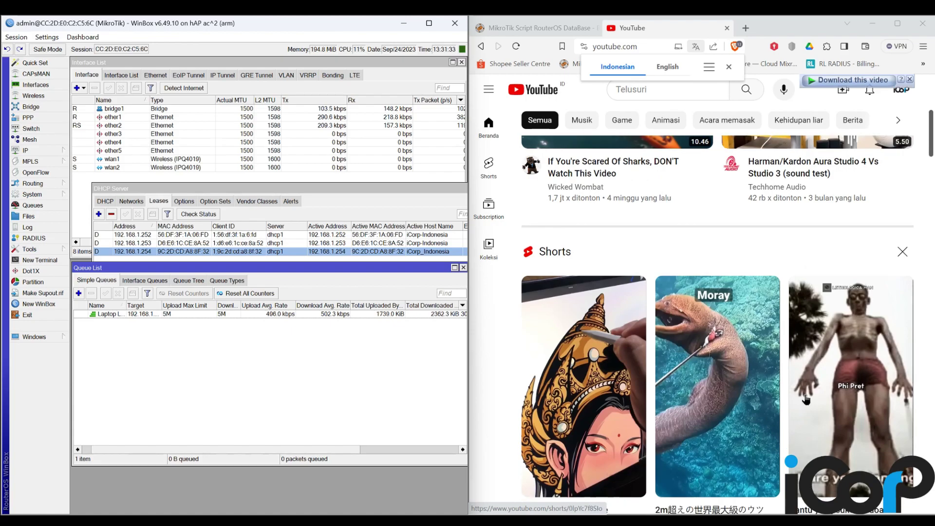
scroll(772, 369, "down", 16)
scroll(759, 364, "down", 5)
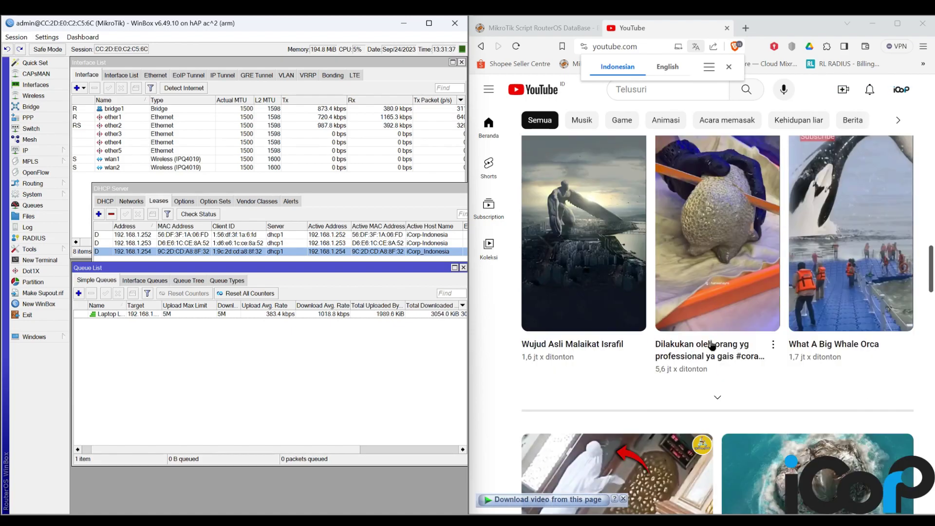
scroll(750, 361, "down", 5)
left_click(640, 363)
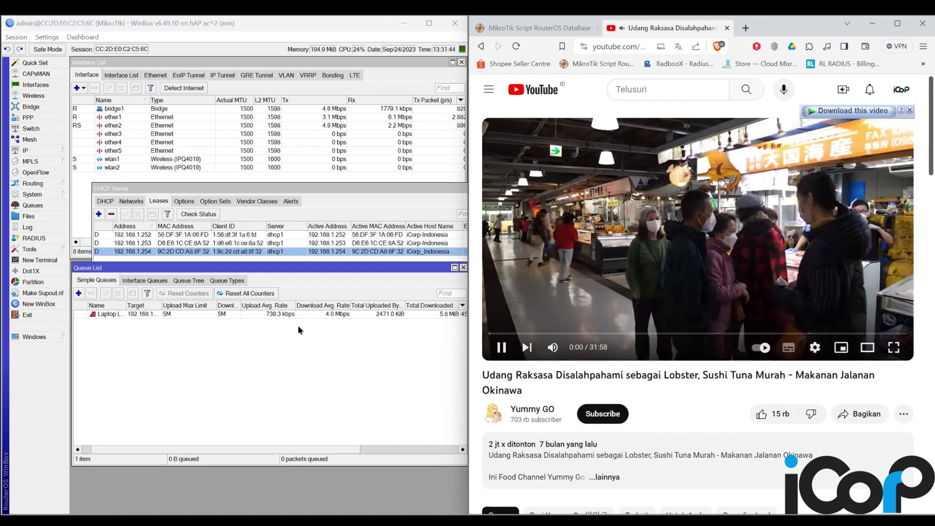
left_click(329, 313)
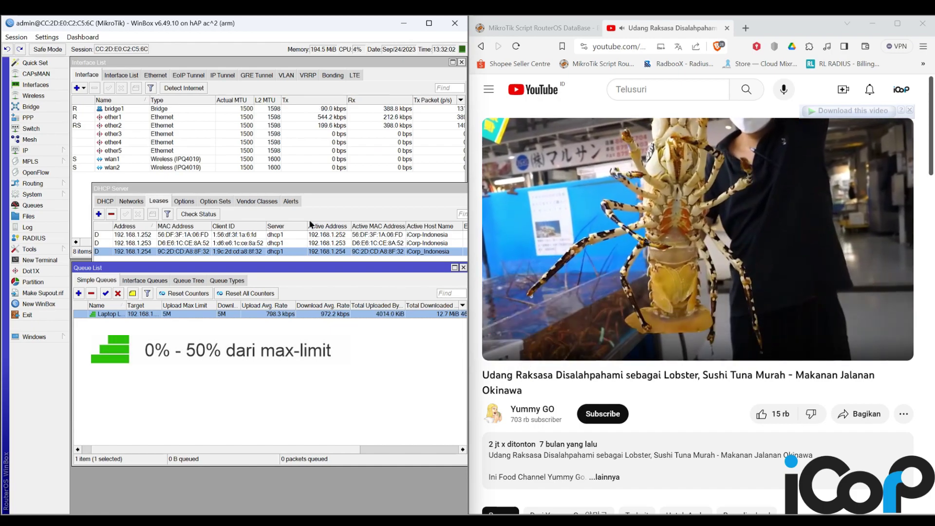
- Arrange the DHCP leases list above the queue list and select the phone's lease at 192.168.1.251
left_click_drag(248, 188, 228, 173)
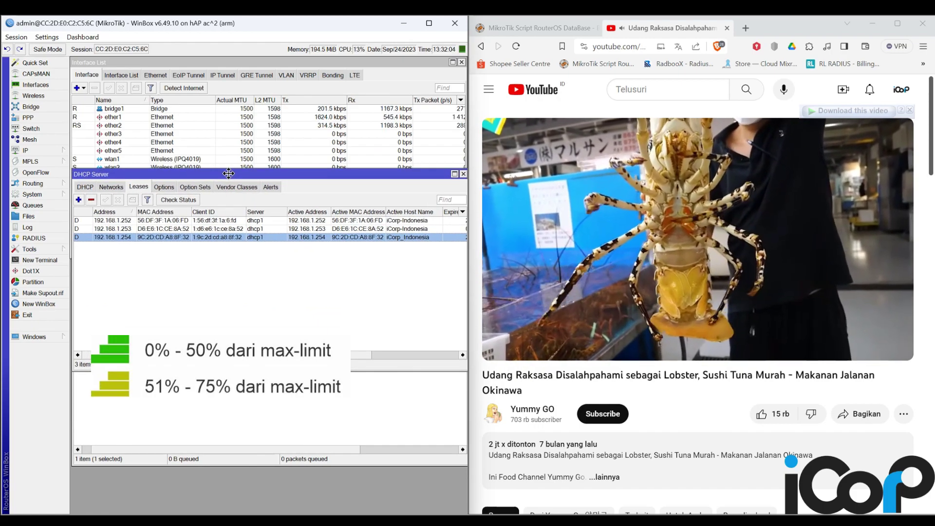
left_click(337, 405)
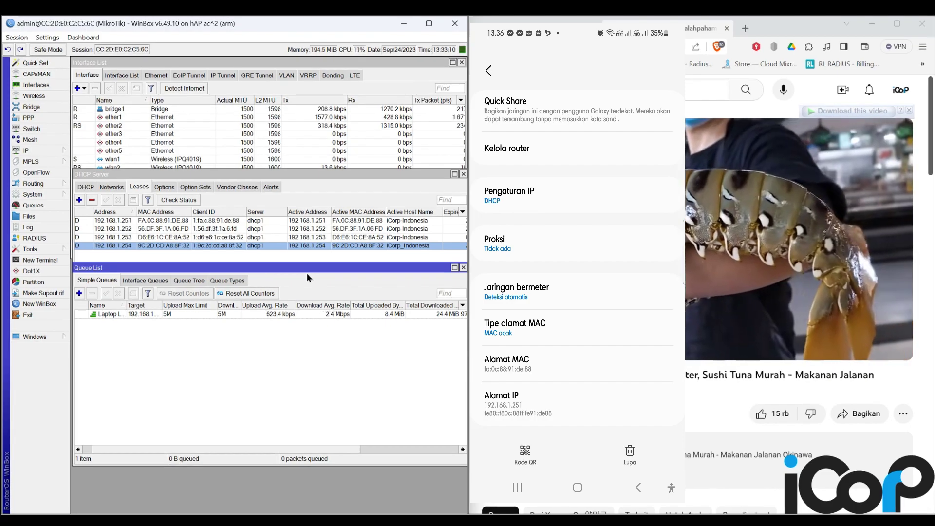
left_click(131, 220)
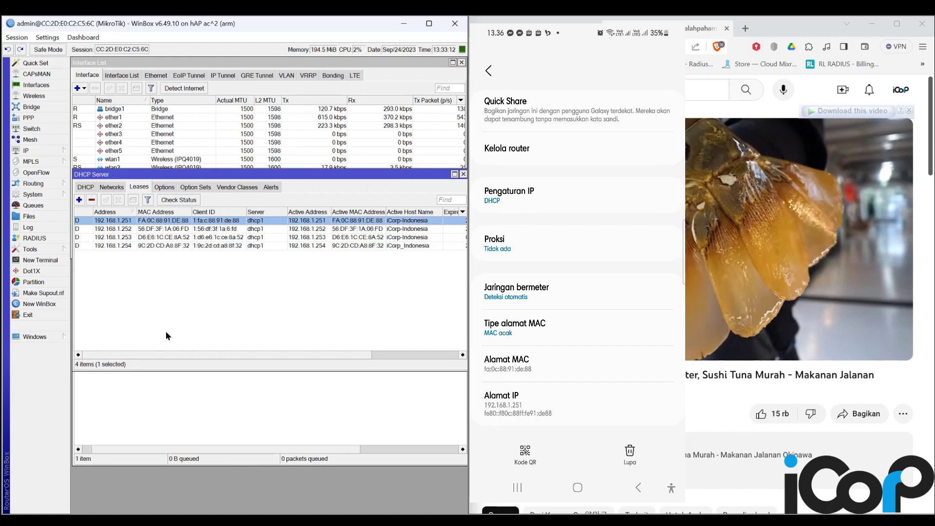
- Copy the Laptop Lan queue, naming the new queue HP Samsung and targeting it at 192.168.1.251
left_click(191, 406)
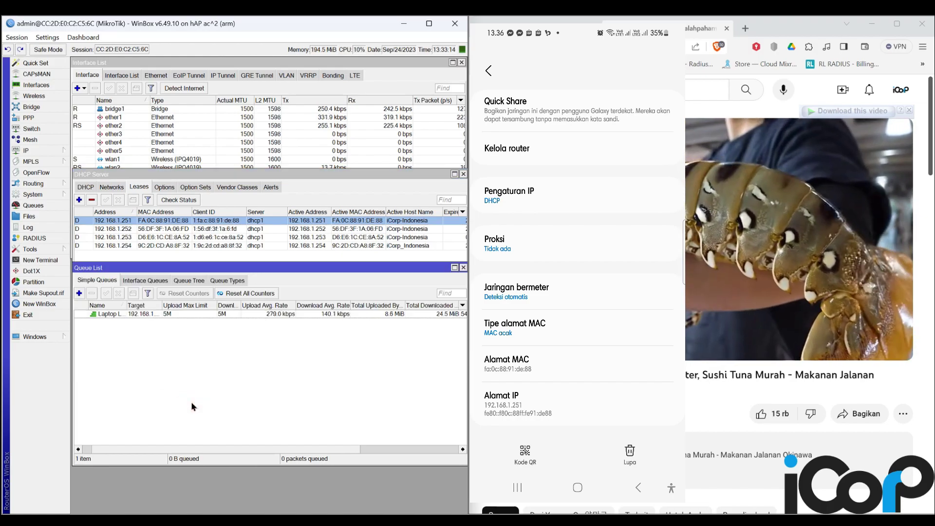
left_click(102, 314)
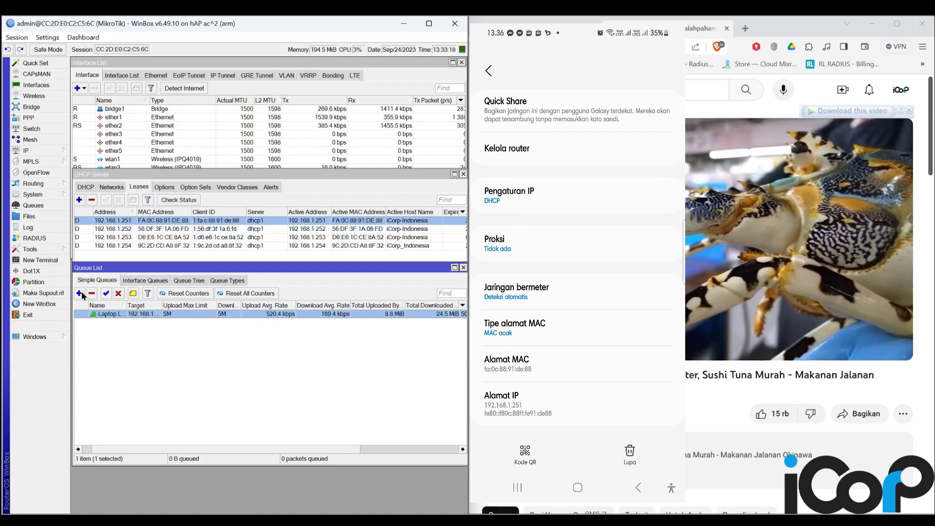
double_click(104, 314)
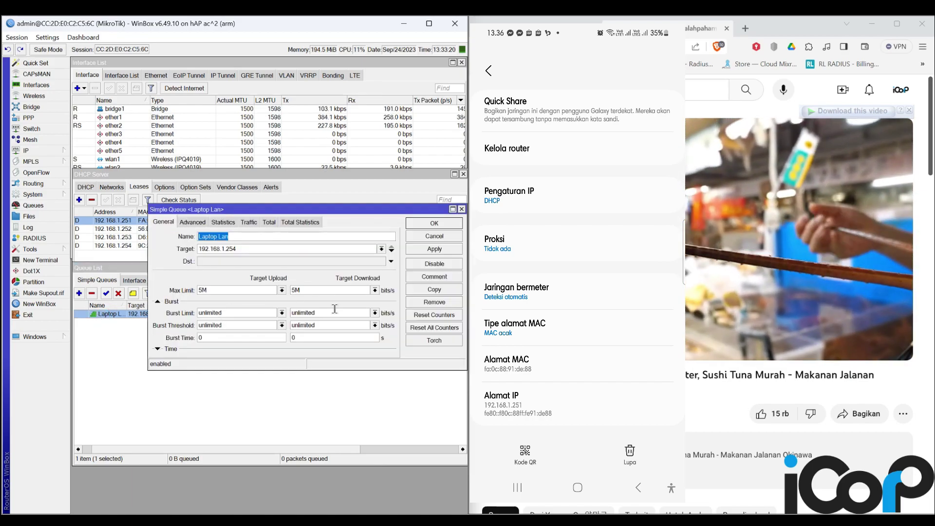
left_click(448, 291)
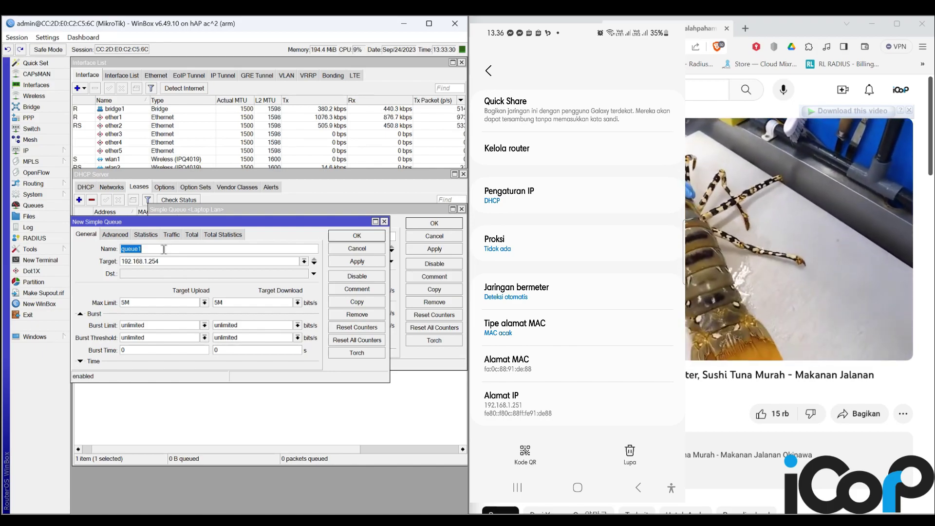
type("HP")
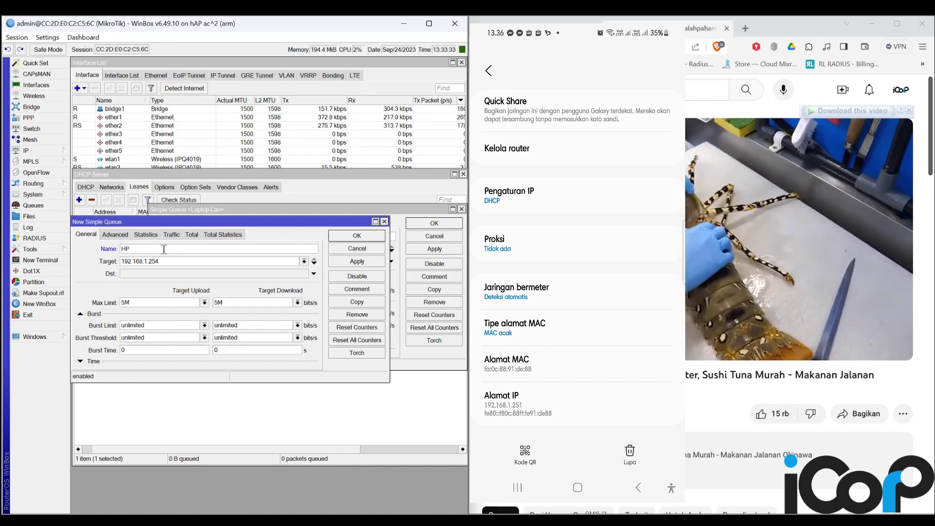
type(" Samsung")
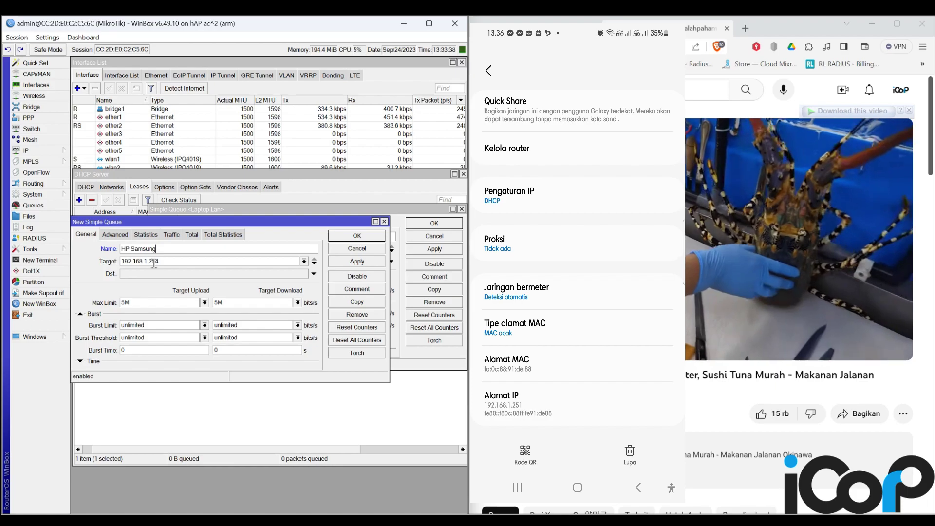
left_click_drag(155, 263, 185, 272)
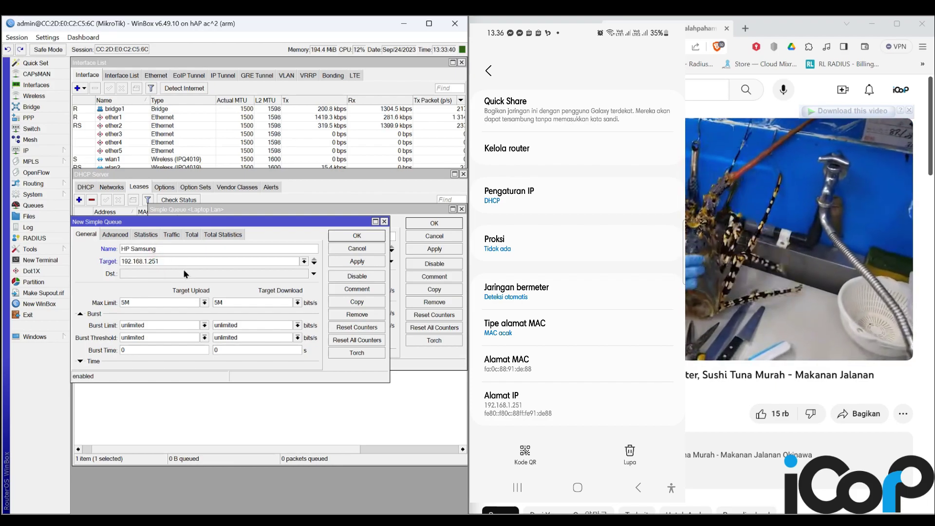
- Set the HP Samsung queue's maximum limits to 2M upload and 3M download, and save both open queues
left_click(204, 302)
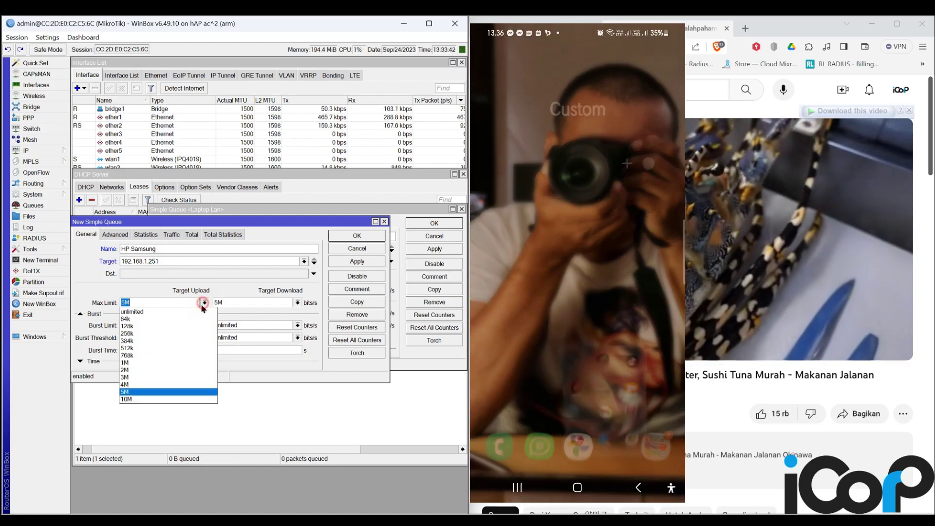
left_click(210, 370)
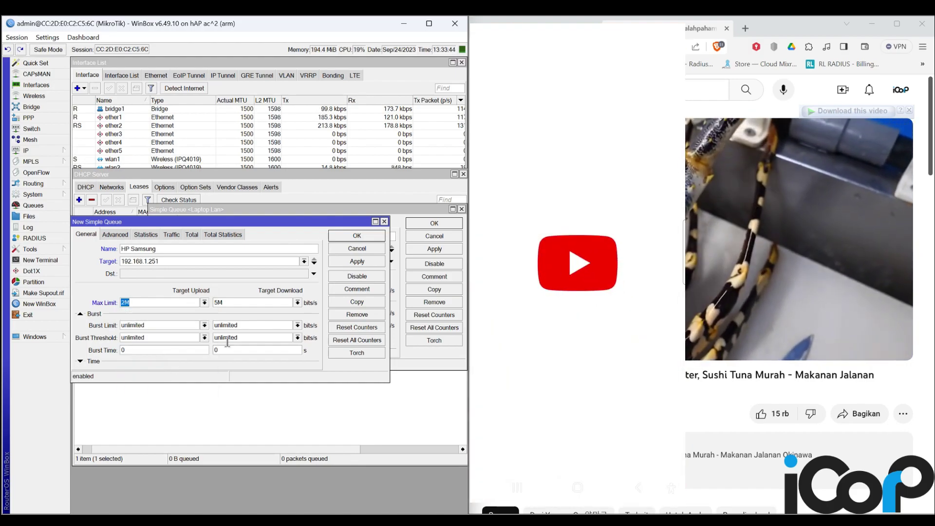
left_click(297, 302)
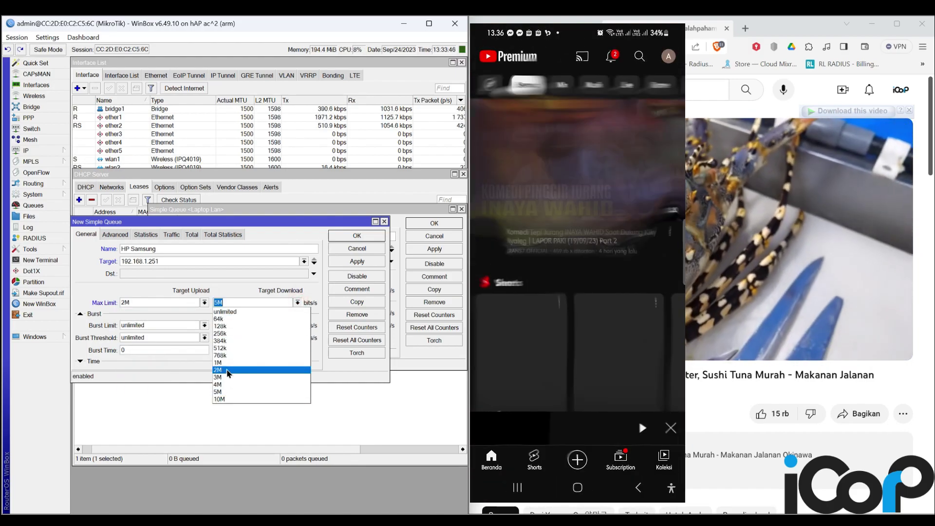
left_click(227, 377)
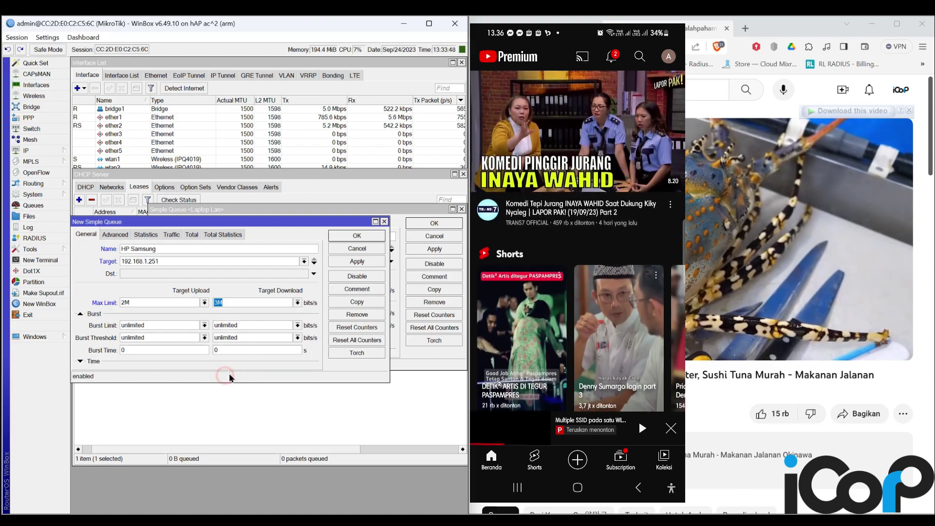
left_click(350, 235)
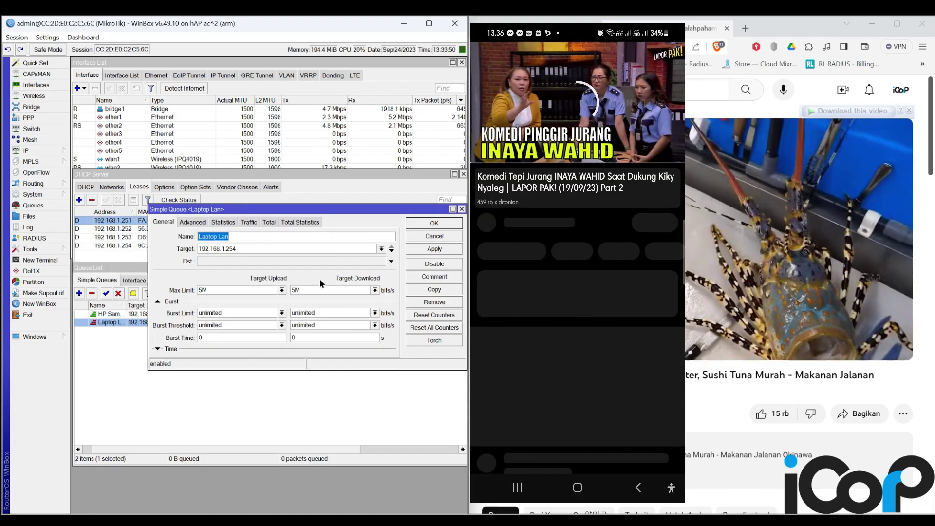
left_click(423, 223)
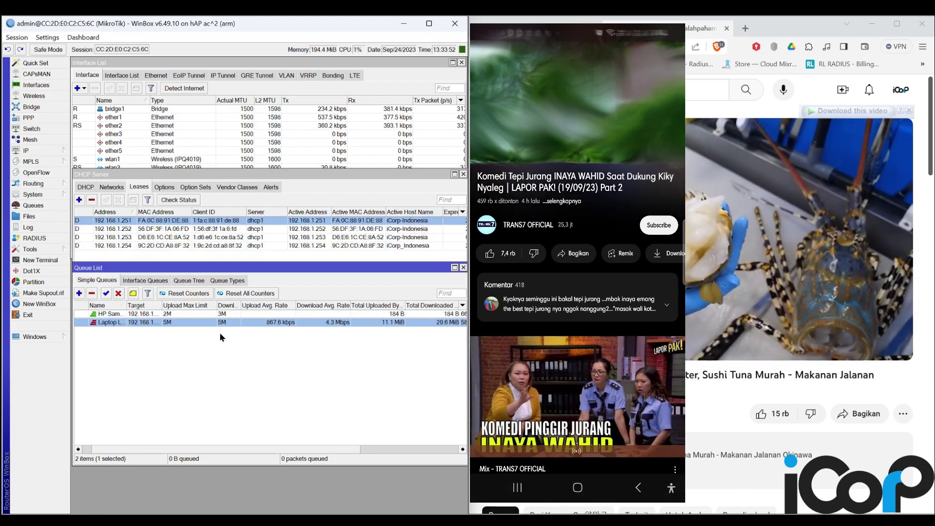
- Monitor the HP Samsung queue's traffic during phone video playback, and pause the YouTube video in the browser
left_click(201, 314)
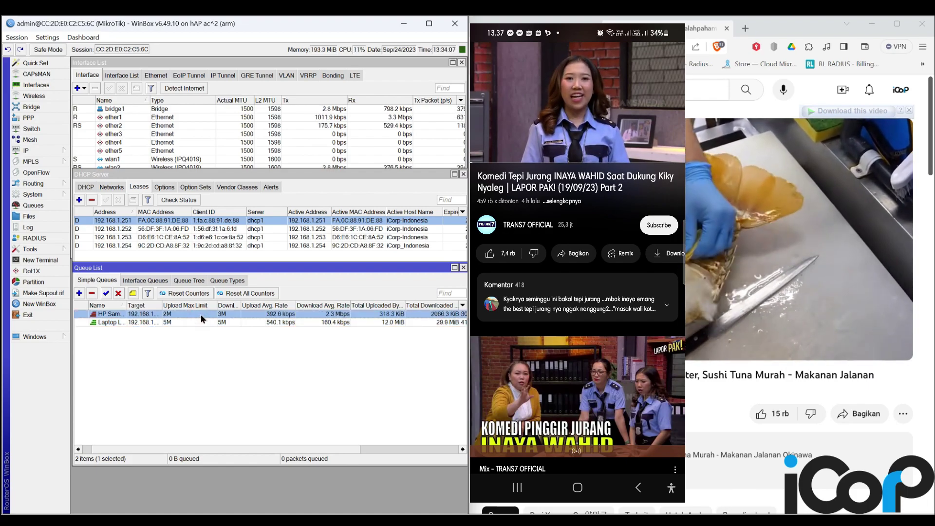
left_click(201, 315)
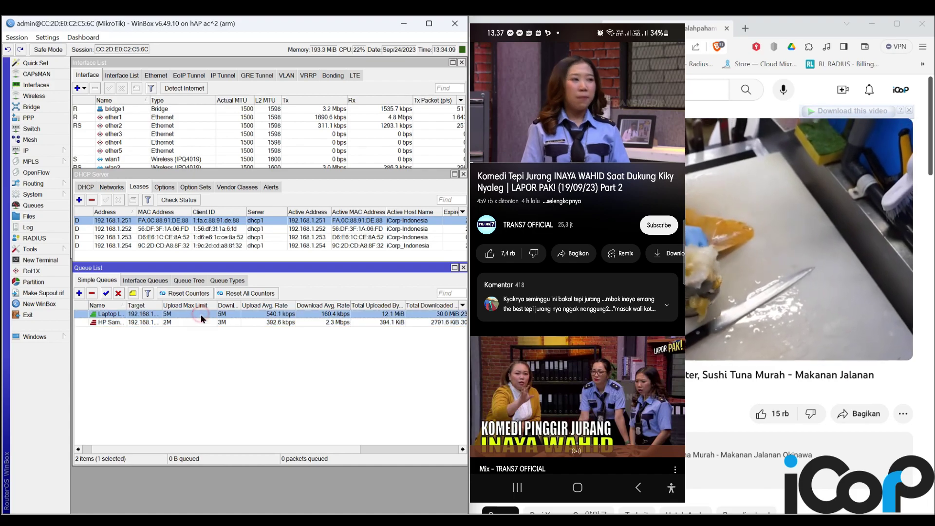
left_click_drag(200, 322, 200, 314)
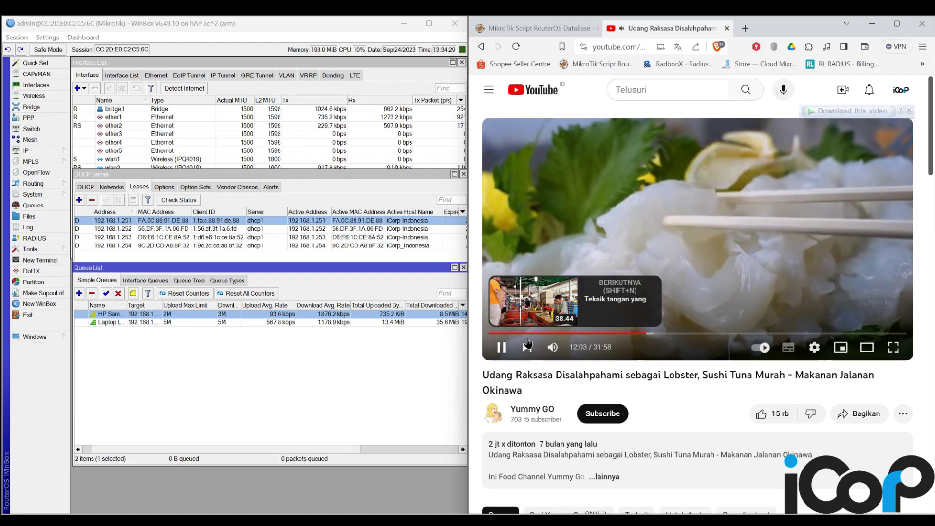
left_click(501, 348)
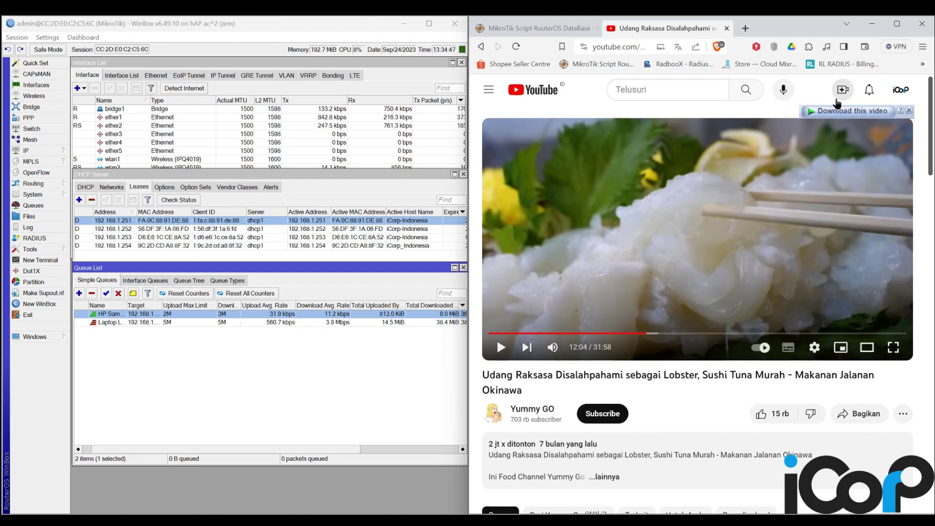
- Switch back to WinBox, maximize its window and delete all simple queues from the queue list
left_click(432, 26)
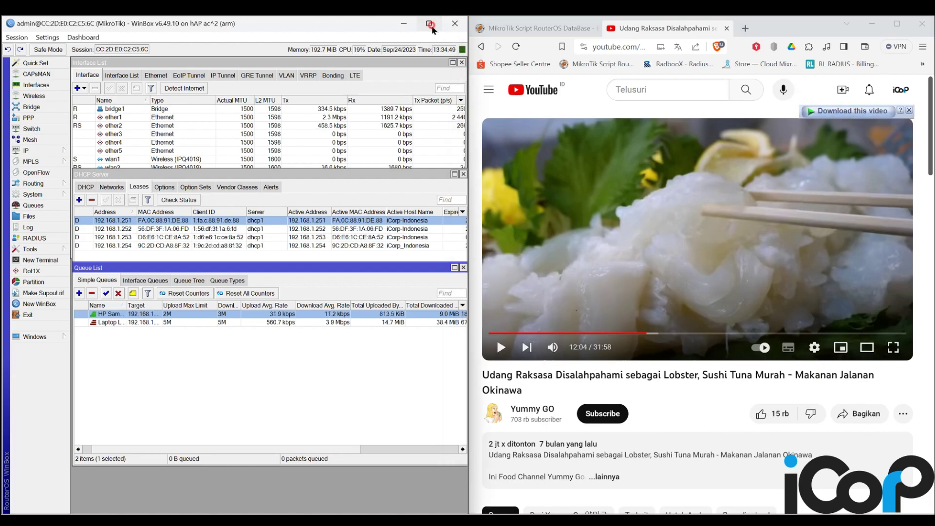
left_click(432, 27)
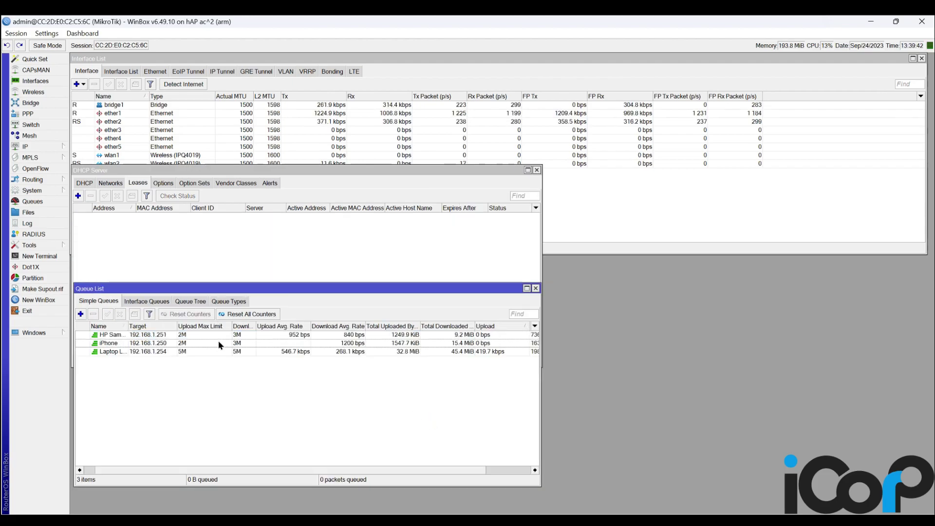
left_click(219, 344)
key("ctrl+a")
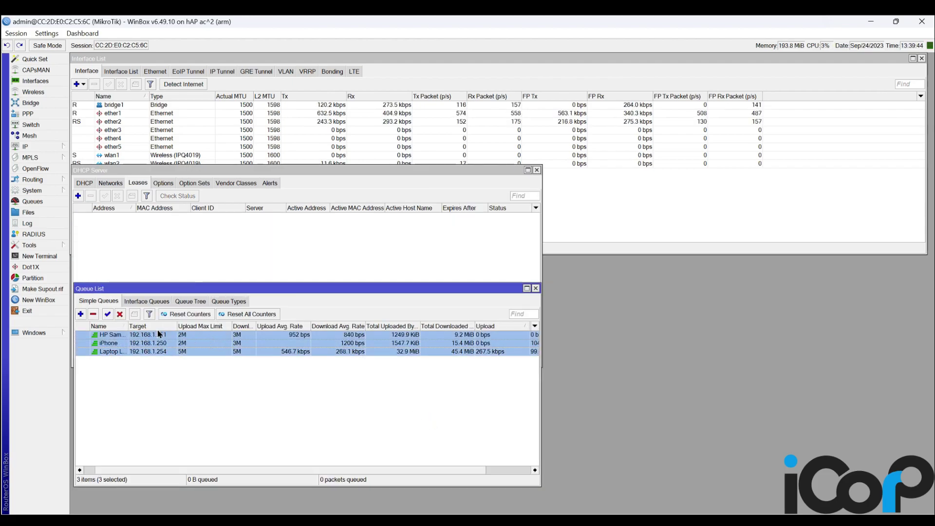
left_click(93, 314)
- Start a new simple queue named "Limit Otomatis" and place its window over the queue list
left_click(80, 314)
left_click_drag(273, 205, 270, 262)
type("Limit Otomatis")
key("Tab")
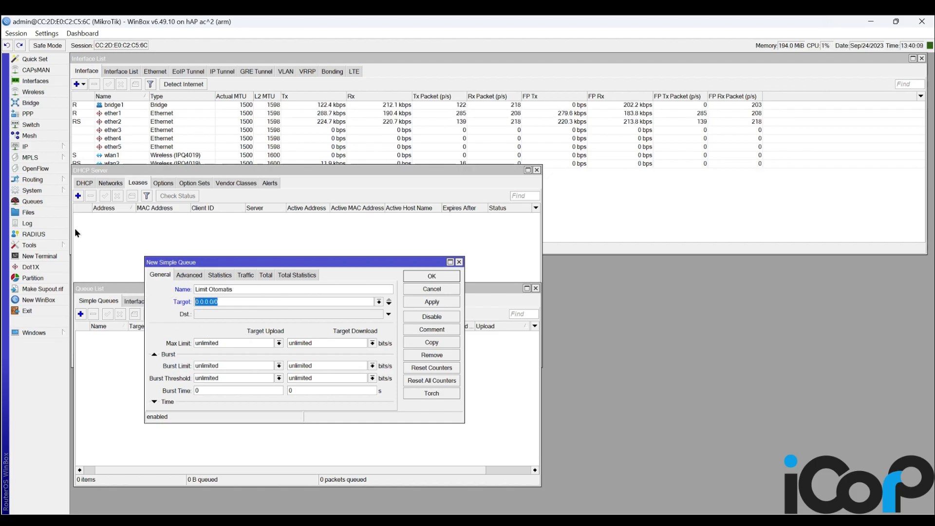
- Look up the DHCP server's network address and set the Limit Otomatis queue's target to 192.168.1.0/24
left_click(85, 184)
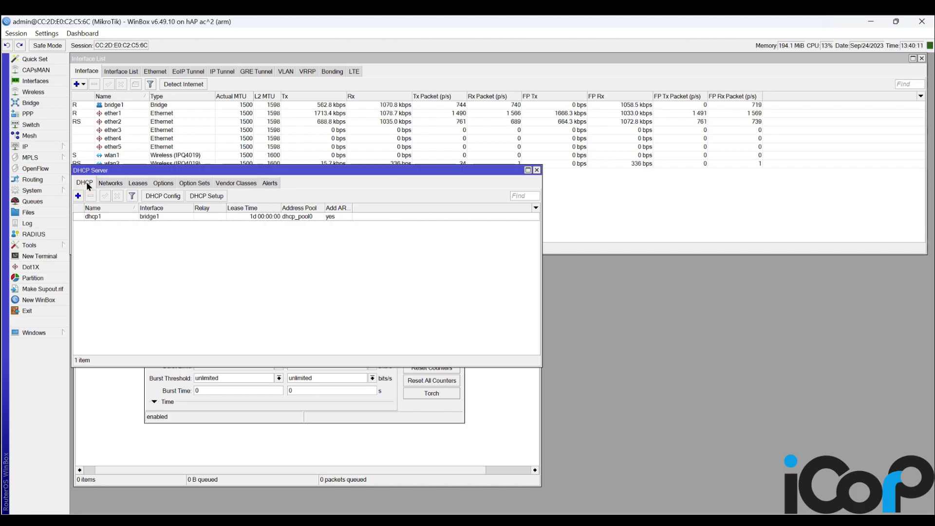
left_click(110, 183)
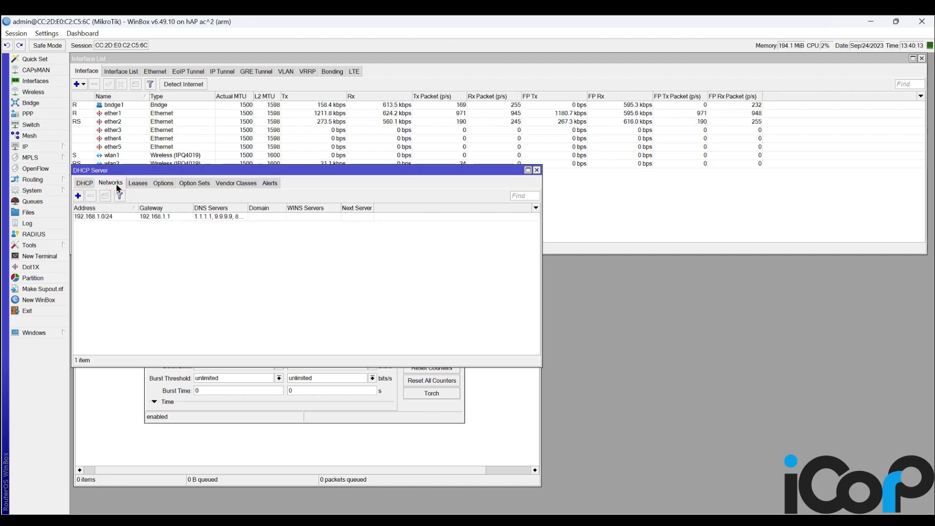
left_click(114, 217)
left_click(373, 415)
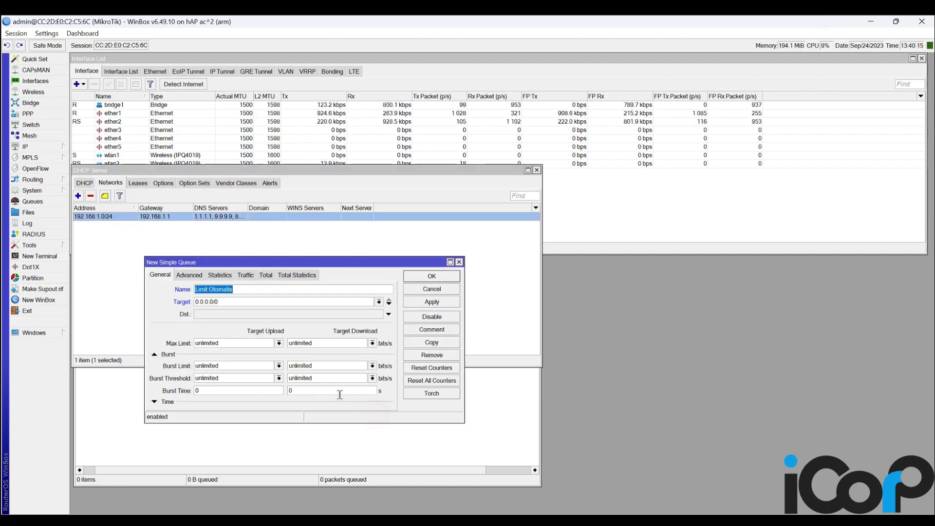
left_click(113, 218)
double_click(113, 217)
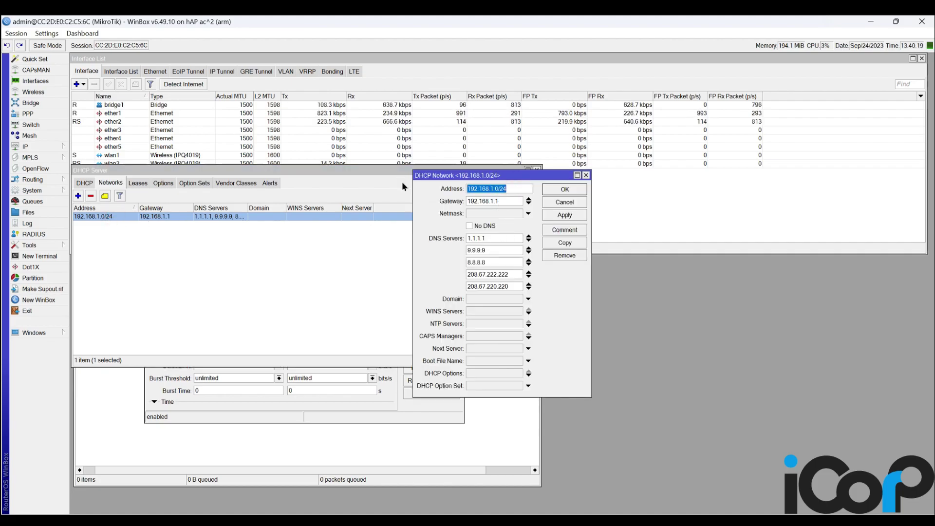
left_click(563, 191)
left_click(403, 411)
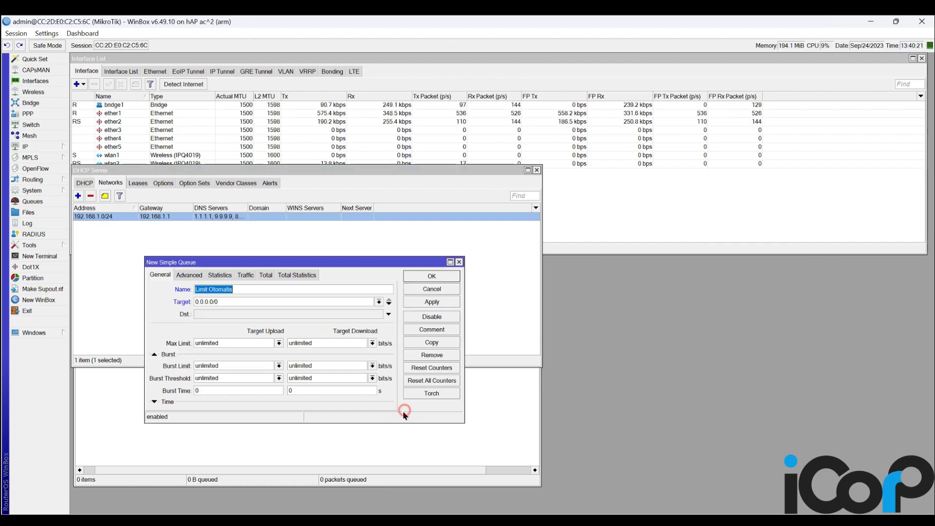
double_click(227, 301)
key("ctrl+v")
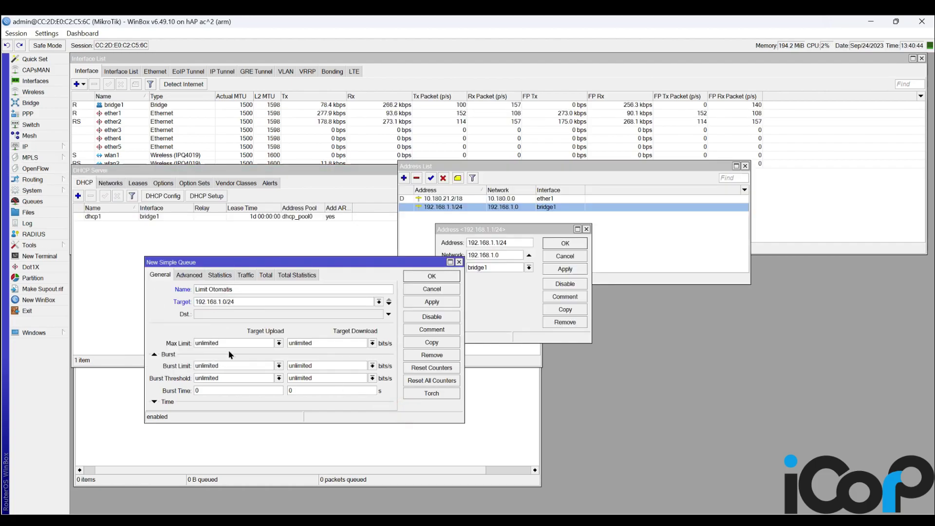
- Set the Limit Otomatis queue's maximum limits to 10M upload and 50M download
left_click(279, 344)
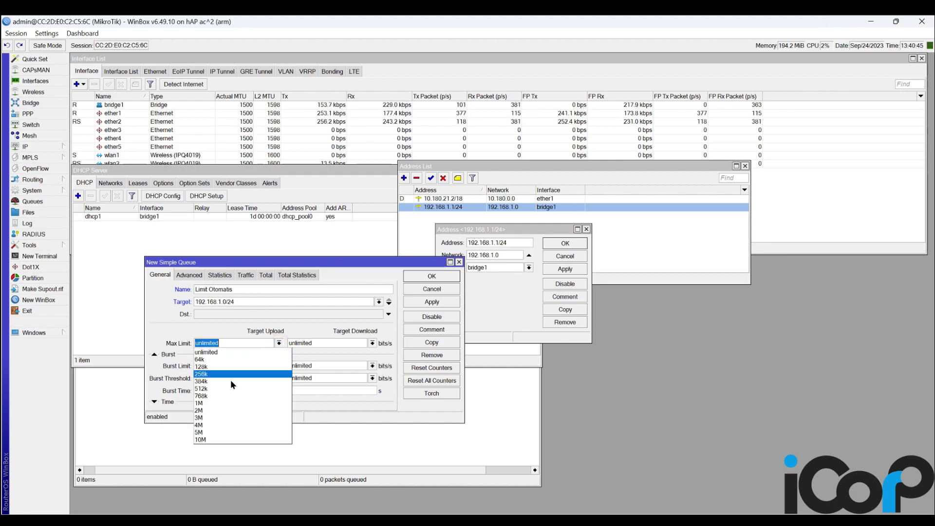
left_click(211, 436)
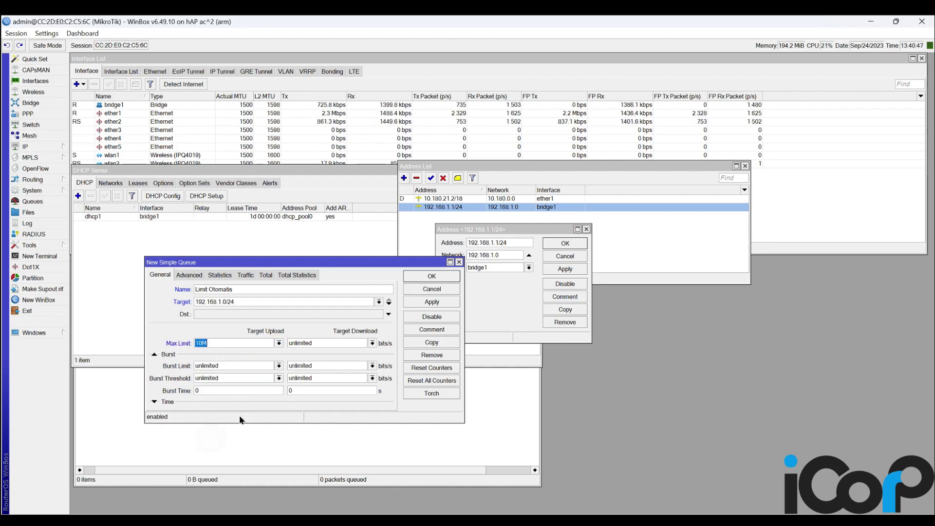
left_click(372, 343)
left_click(300, 439)
left_click(290, 343)
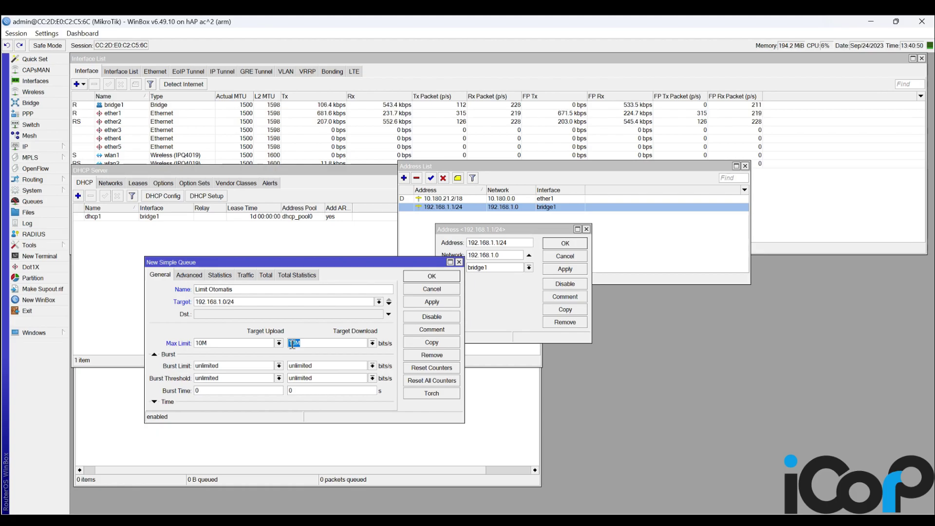
type("5")
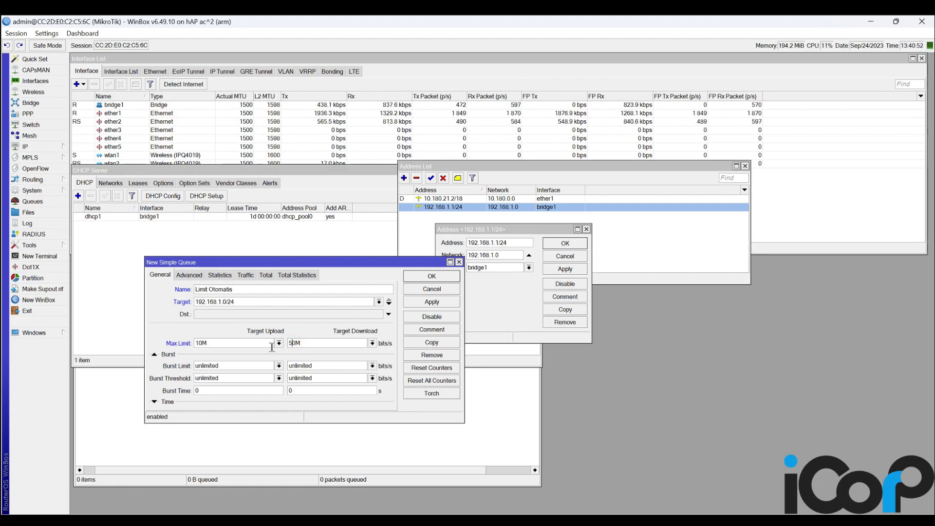
- Set the Limit Otomatis queue's types to pcq-upload-default for upload and pcq-download-default for download, and apply the queue
left_click(189, 276)
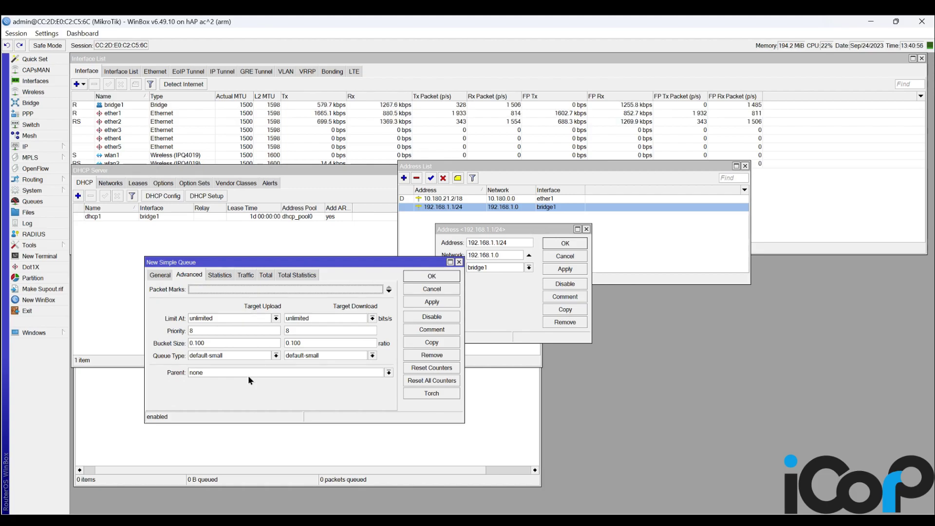
left_click(276, 355)
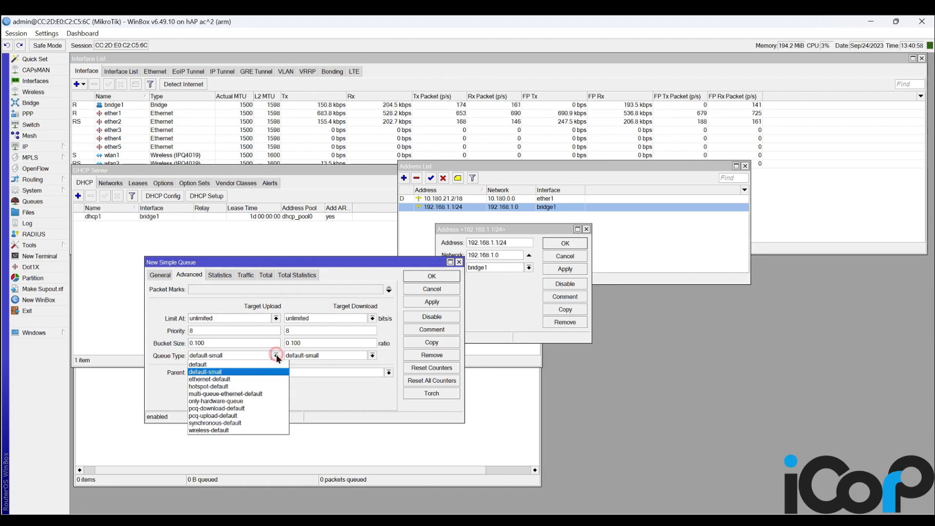
left_click(253, 415)
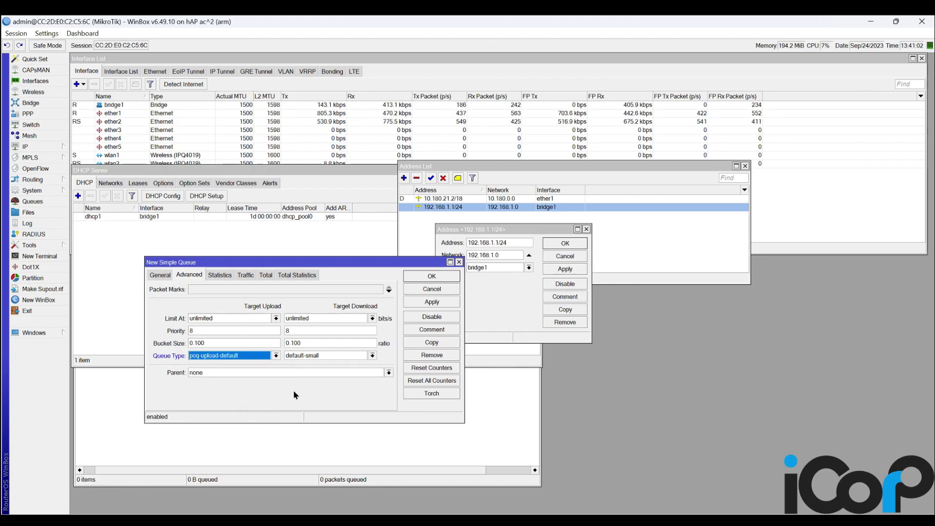
left_click(372, 356)
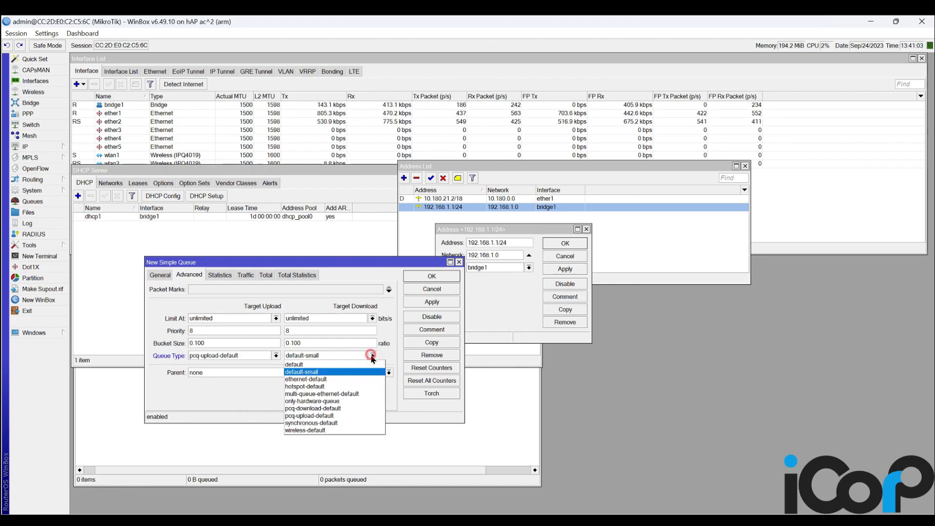
left_click(329, 407)
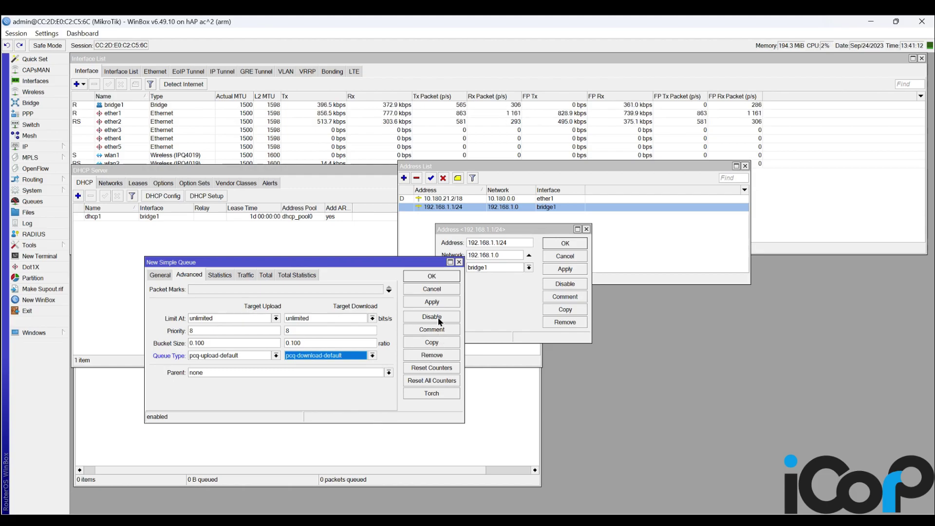
left_click(432, 302)
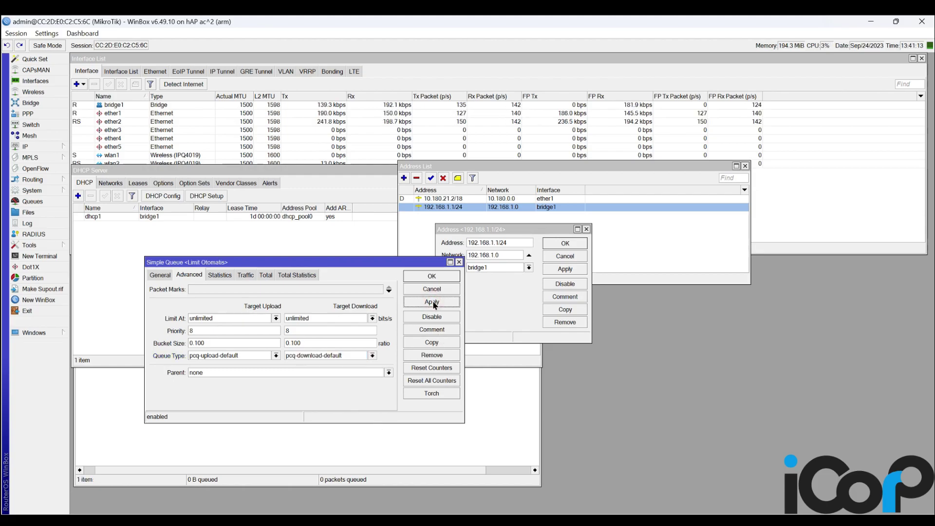
- Check the Limit Otomatis queue's traffic and PCQ statistics along with the DHCP server's leases
left_click(219, 276)
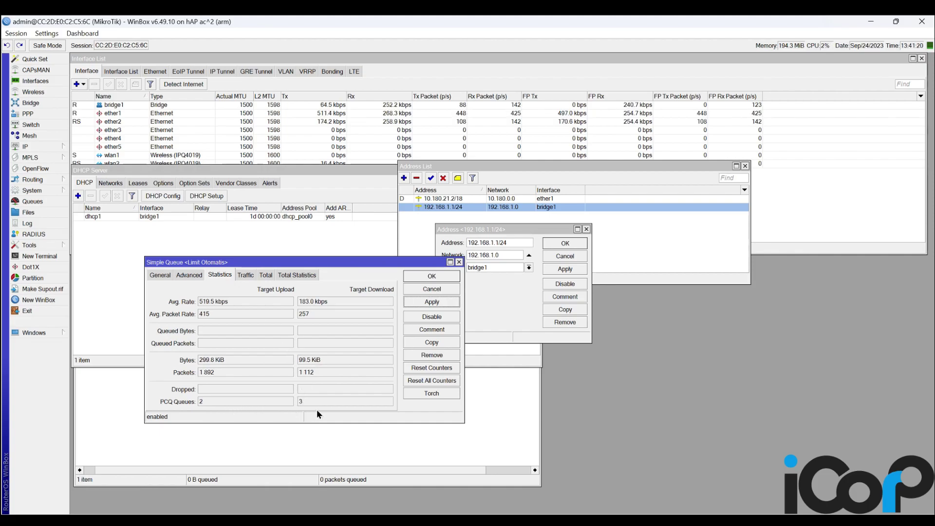
left_click(562, 244)
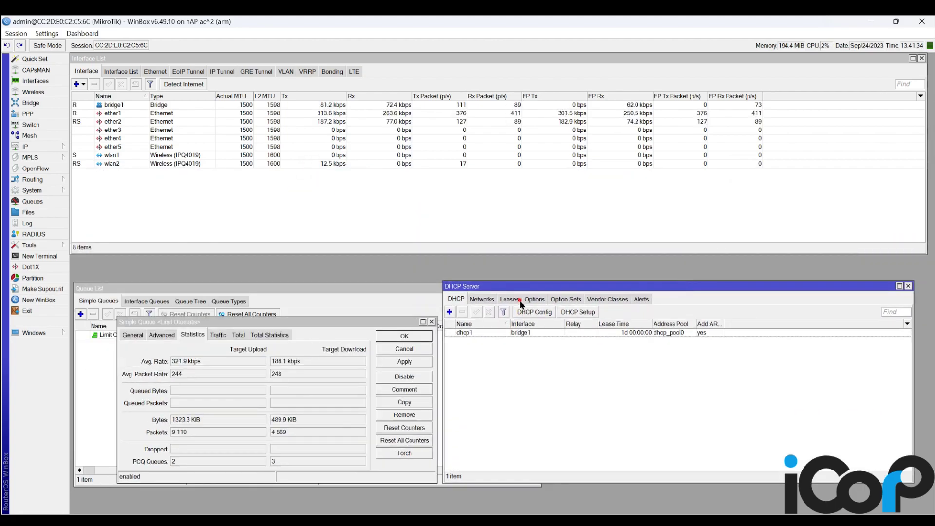
left_click(509, 299)
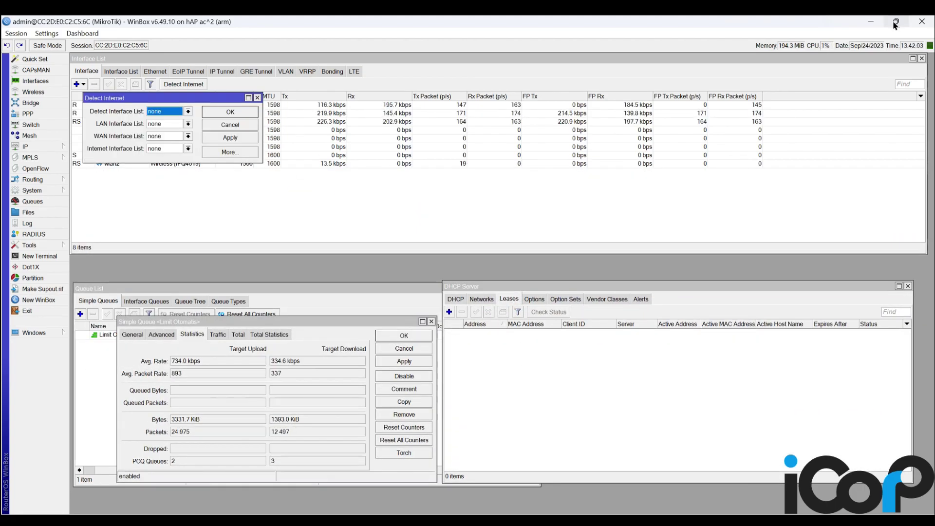
- Tile WinBox side by side with the browser's YouTube window and move the Limit Otomatis window off its queue list entry
mouse_move(895, 21)
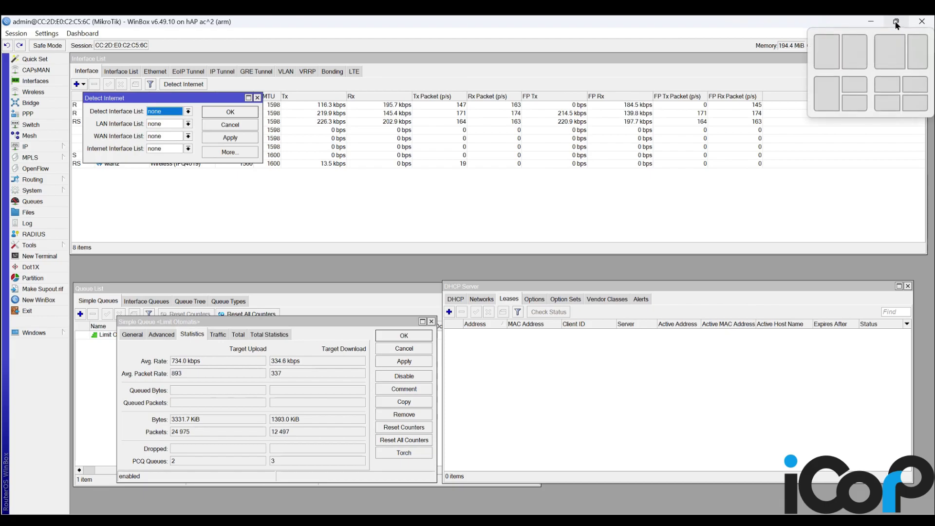
left_click(831, 52)
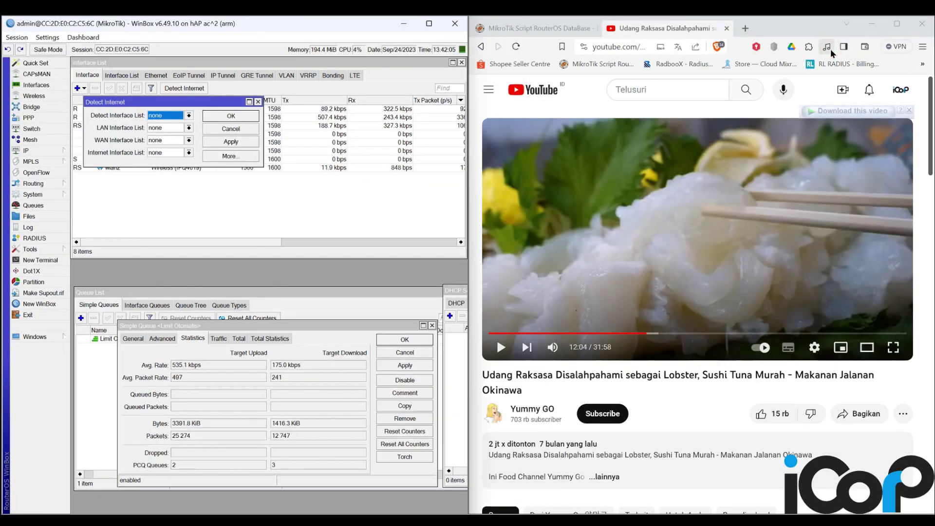
left_click(632, 25)
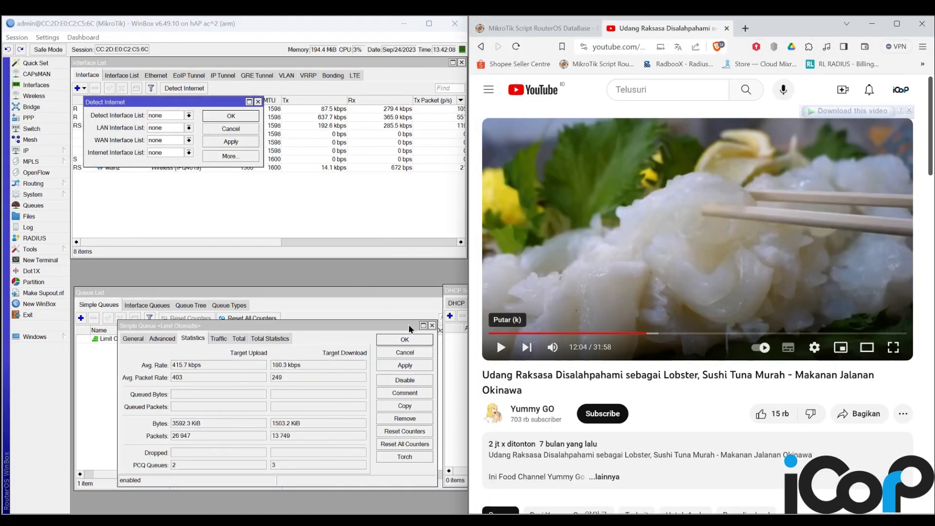
left_click_drag(276, 326, 263, 364)
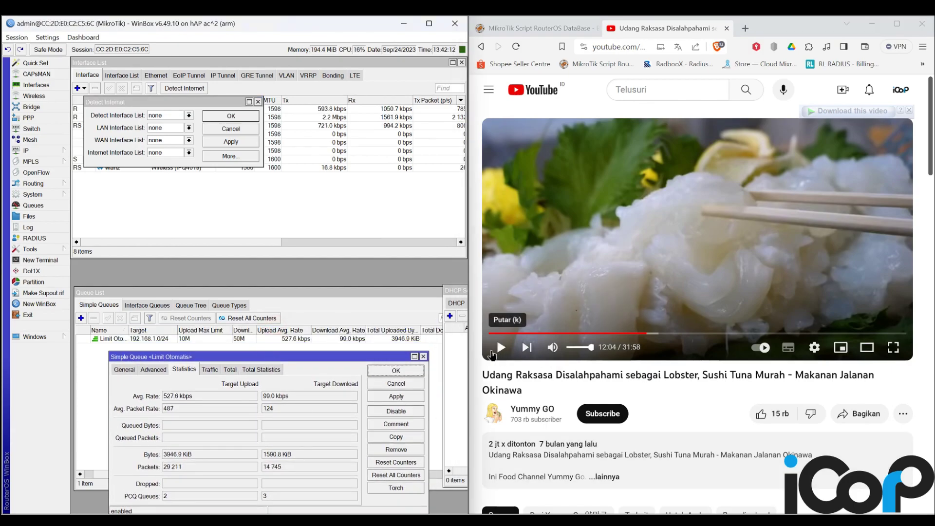
- Play the YouTube video and skip ahead to about 16:47 and 21:52 to test traffic through the queue
left_click(492, 353)
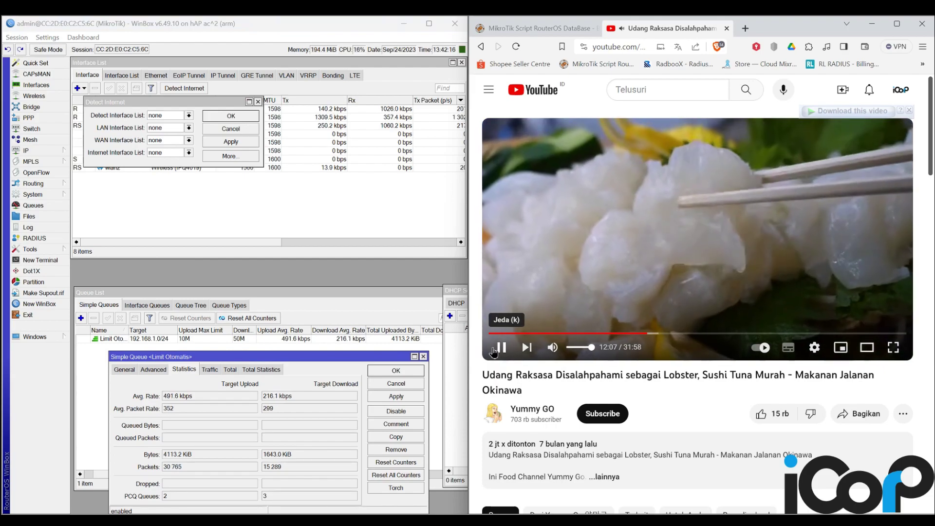
left_click(707, 334)
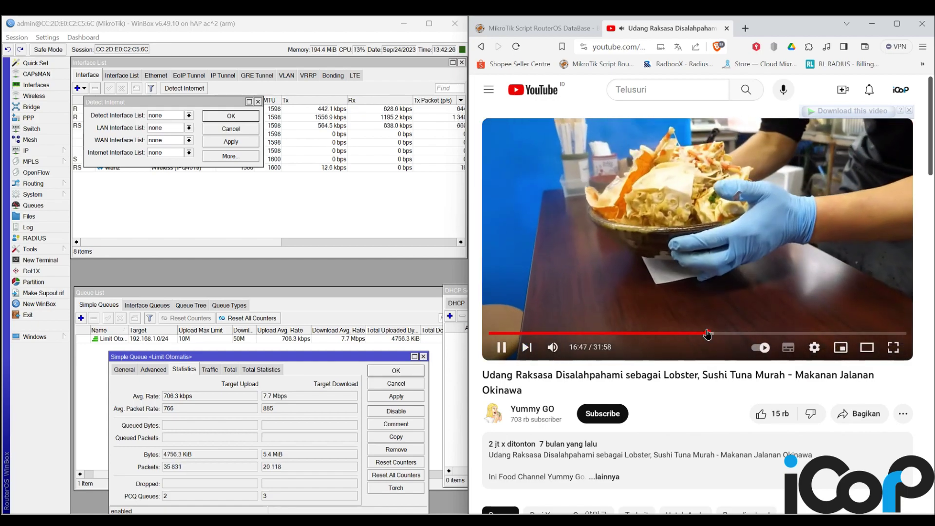
left_click_drag(775, 336, 775, 336)
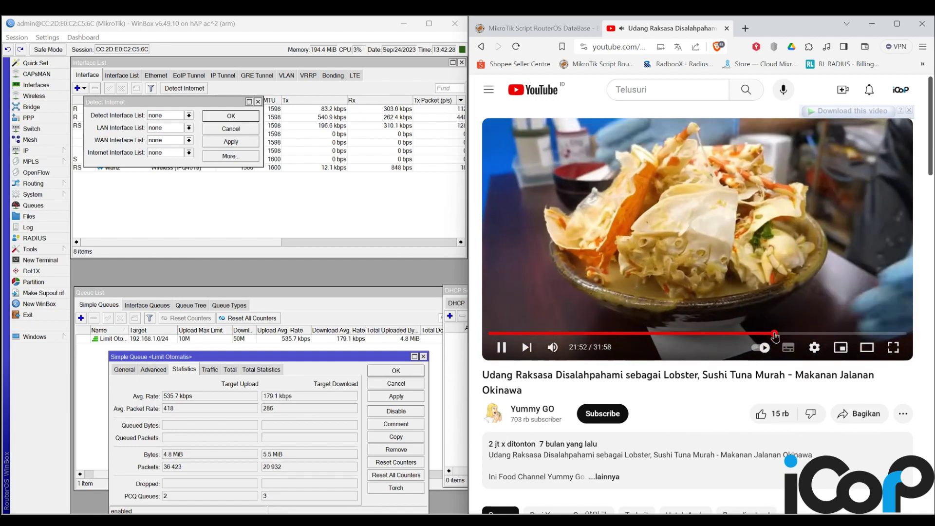